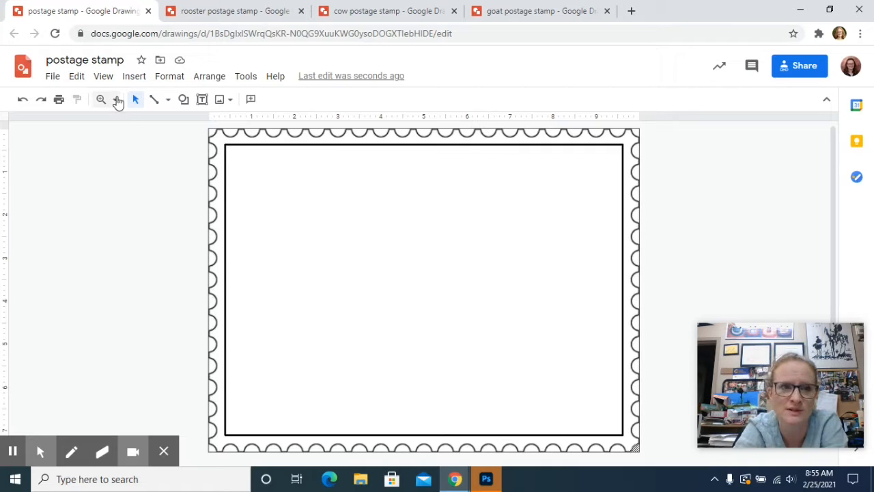
Step: Draw a rectangle that fills the stamp's inner frame
{"action": "left_click", "coordinate": [183, 101]}
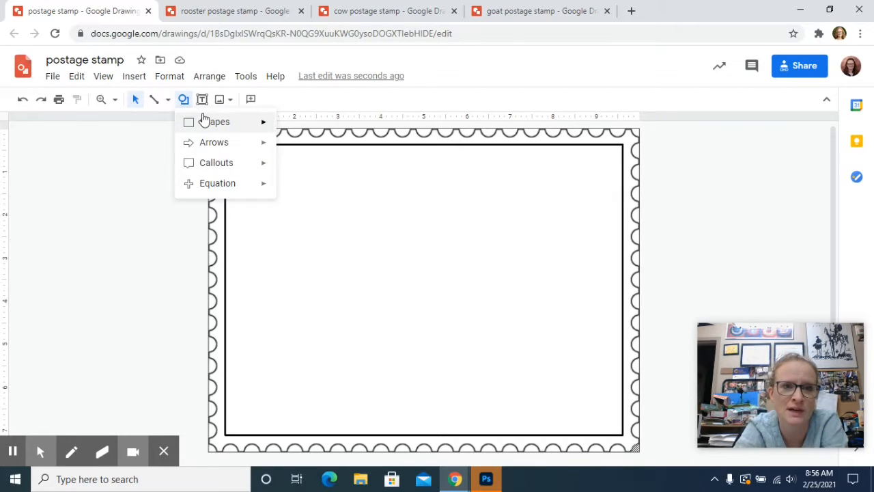
{"action": "mouse_move", "coordinate": [207, 121]}
{"action": "left_click", "coordinate": [286, 128]}
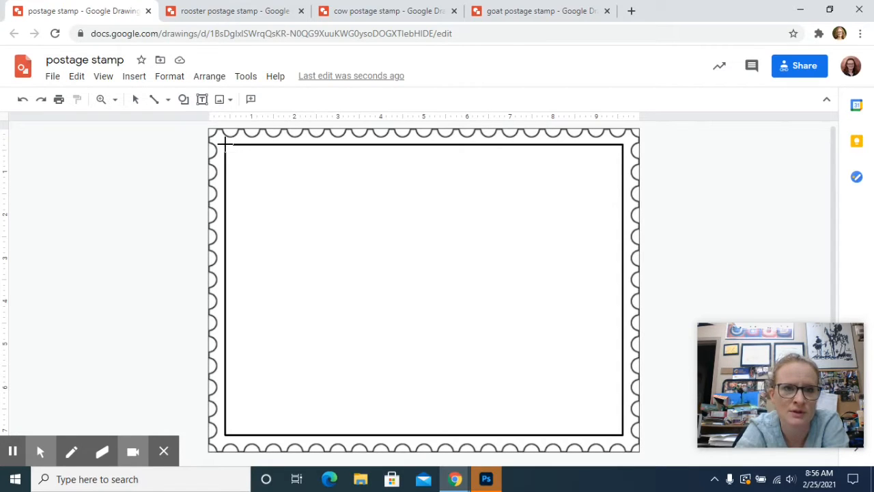
{"action": "left_click_drag", "start_coordinate": [225, 143], "coordinate": [624, 433]}
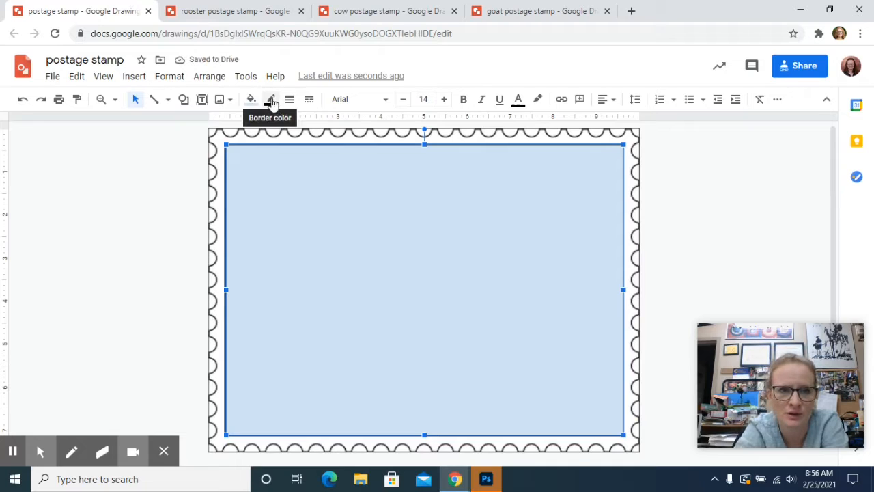
Step: Make the background rectangle's border transparent and fill it with the dark blue 2 radial gradient
{"action": "left_click", "coordinate": [271, 102]}
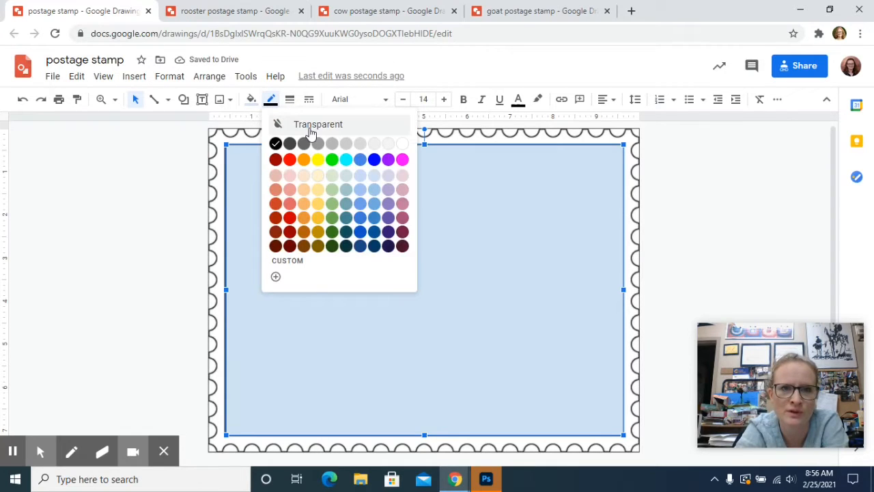
{"action": "left_click", "coordinate": [314, 125]}
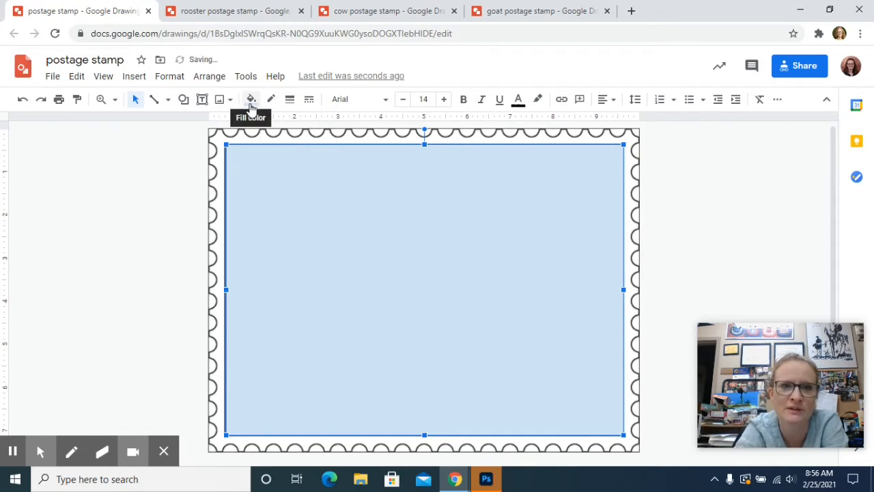
{"action": "left_click", "coordinate": [251, 101]}
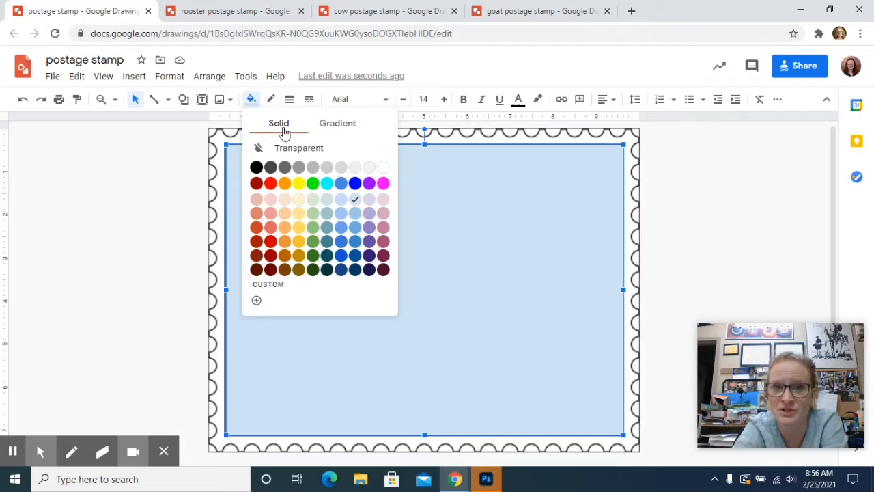
{"action": "left_click", "coordinate": [338, 127]}
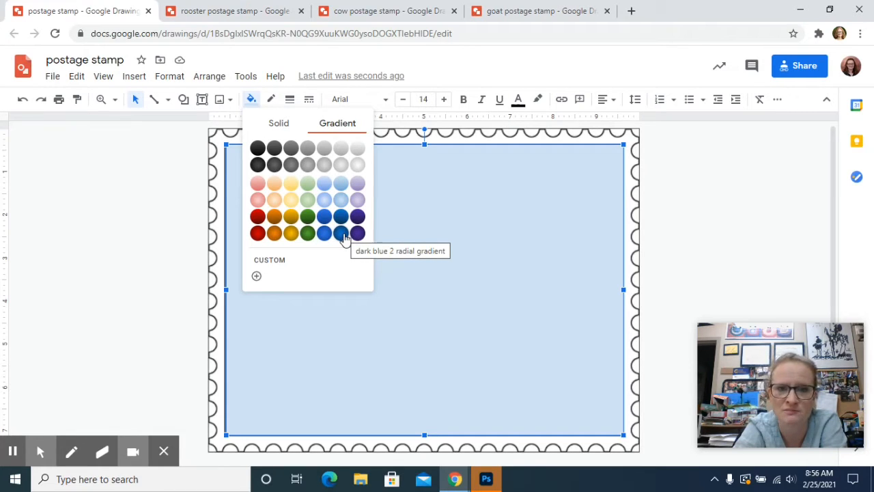
{"action": "left_click", "coordinate": [340, 234]}
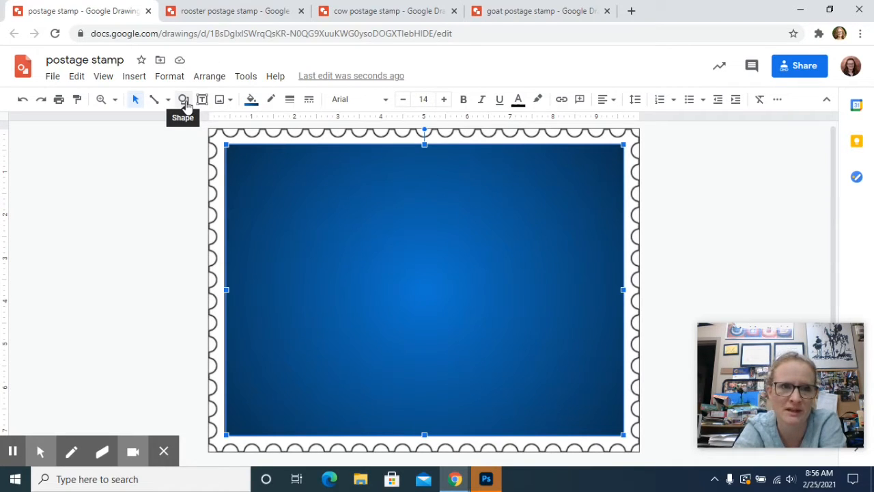
Step: Draw a half-round Delay shape about 3 inches wide along the frame's full left edge and fill it with a dark green radial gradient
{"action": "left_click", "coordinate": [184, 102]}
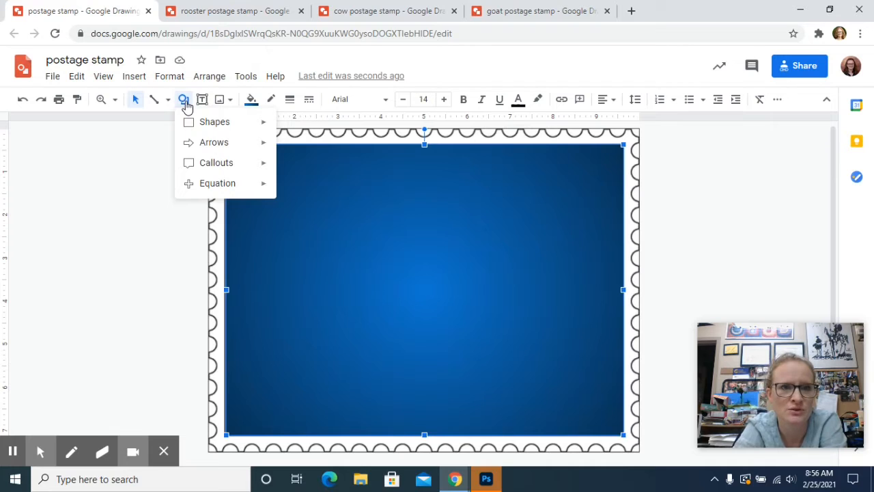
{"action": "mouse_move", "coordinate": [200, 121]}
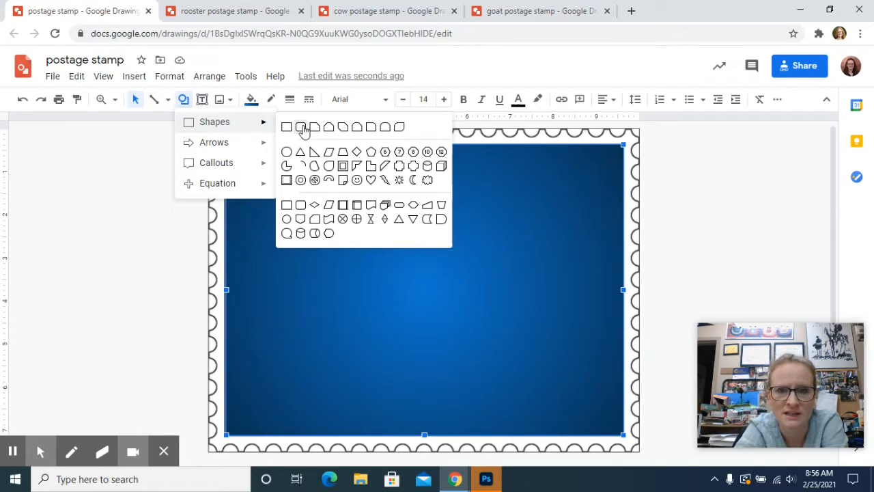
{"action": "left_click", "coordinate": [441, 220]}
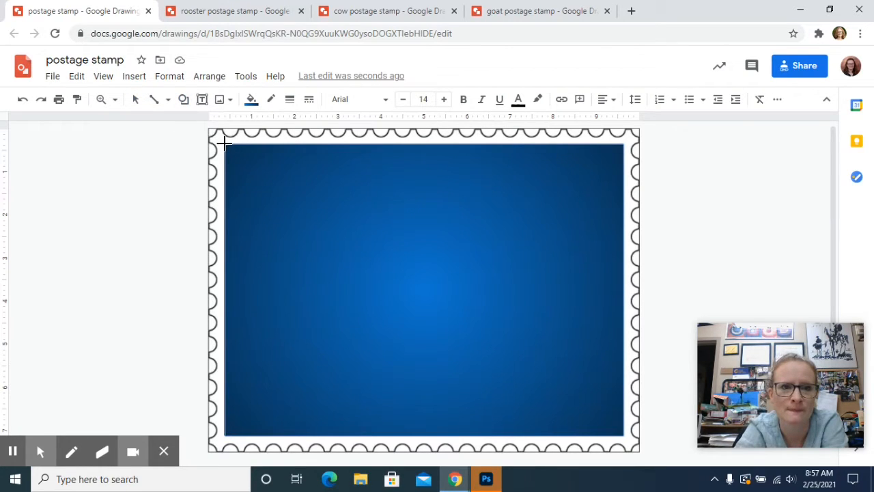
{"action": "left_click_drag", "start_coordinate": [226, 143], "coordinate": [354, 432]}
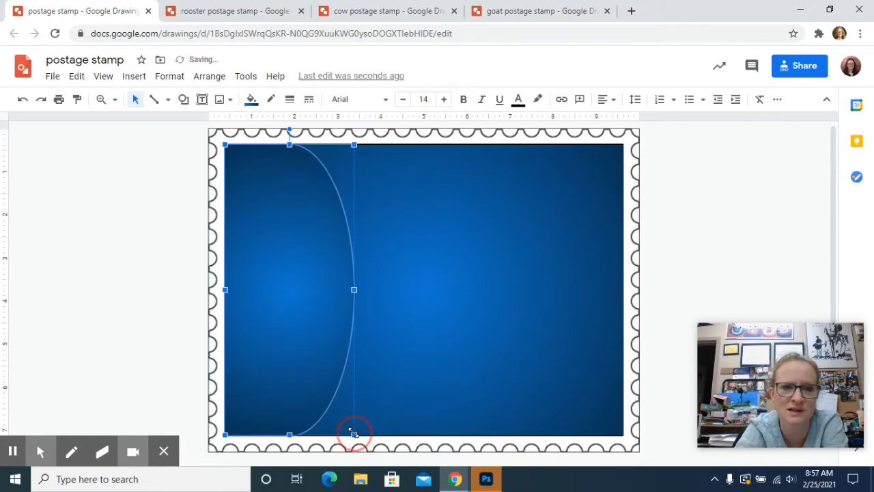
{"action": "left_click", "coordinate": [252, 99]}
{"action": "left_click", "coordinate": [308, 233]}
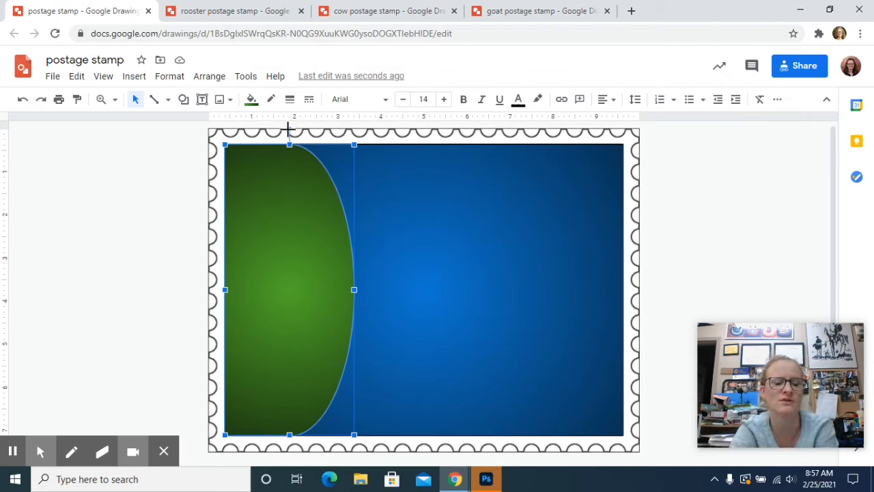
Step: Rotate the green shape so its round side faces up, and stretch it across the frame's full bottom width as a hill
{"action": "left_click_drag", "start_coordinate": [287, 130], "coordinate": [149, 277]}
{"action": "left_click_drag", "start_coordinate": [326, 280], "coordinate": [410, 361]}
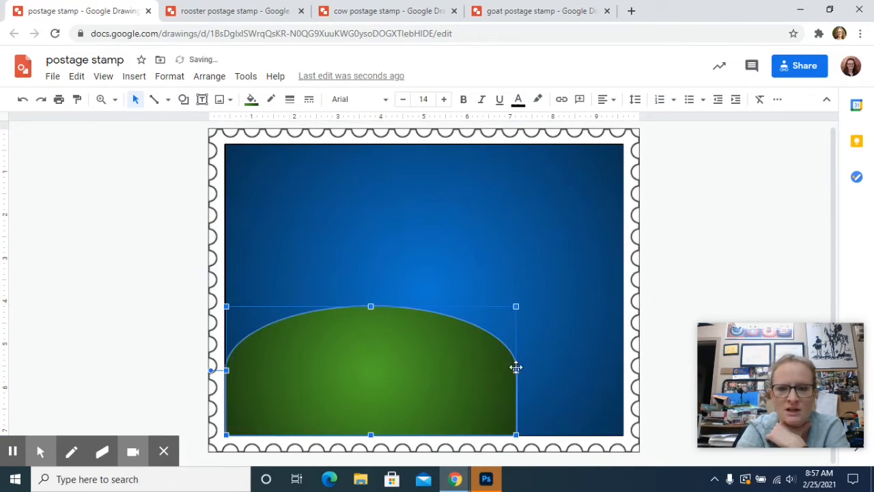
{"action": "left_click_drag", "start_coordinate": [516, 370], "coordinate": [623, 363]}
{"action": "left_click", "coordinate": [730, 265]}
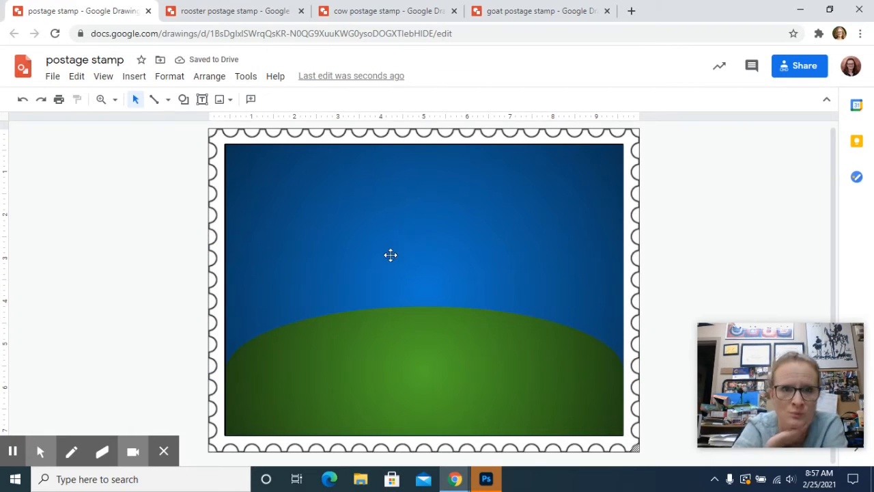
Step: Draw a cloud shape about 3.5 inches wide in the upper left of the sky
{"action": "left_click", "coordinate": [183, 101]}
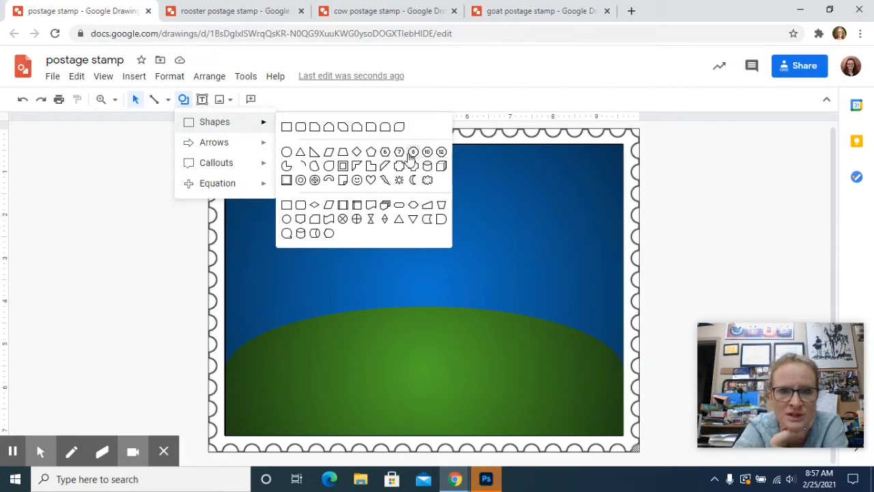
{"action": "left_click", "coordinate": [427, 181]}
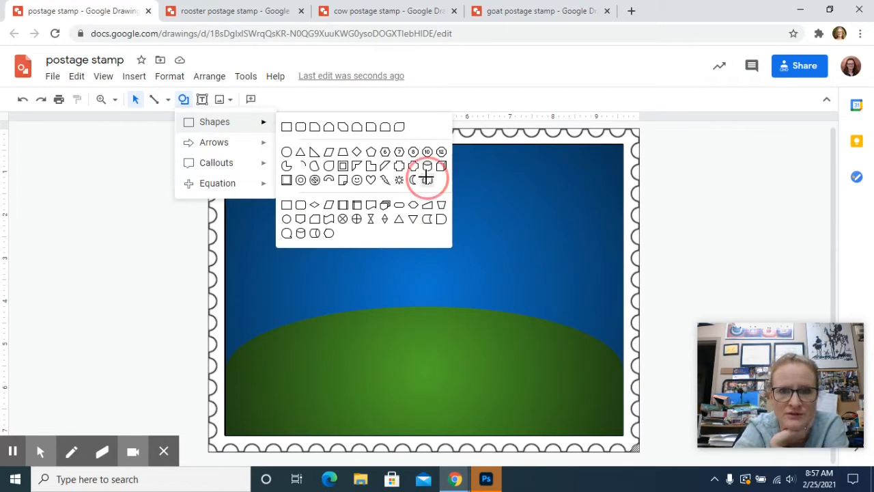
{"action": "left_click_drag", "start_coordinate": [263, 166], "coordinate": [416, 245]}
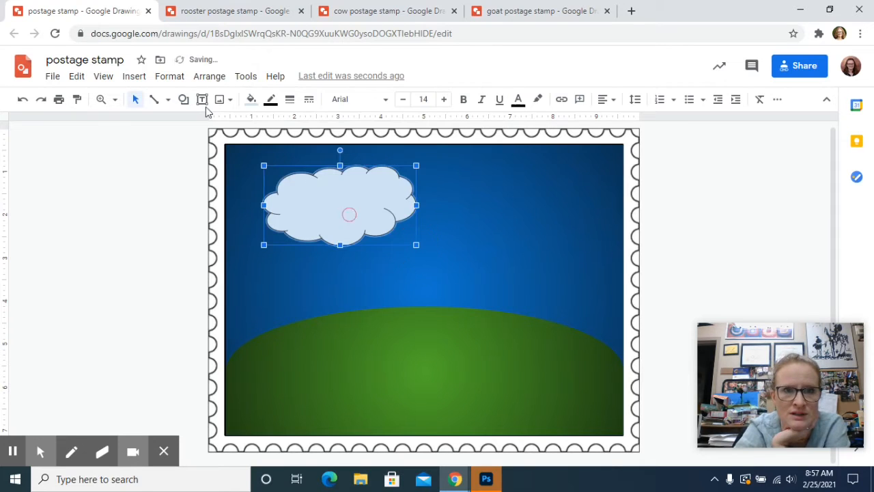
Step: Make the cloud's border transparent and fill it with a light gray radial gradient
{"action": "left_click", "coordinate": [271, 100]}
{"action": "left_click", "coordinate": [301, 124]}
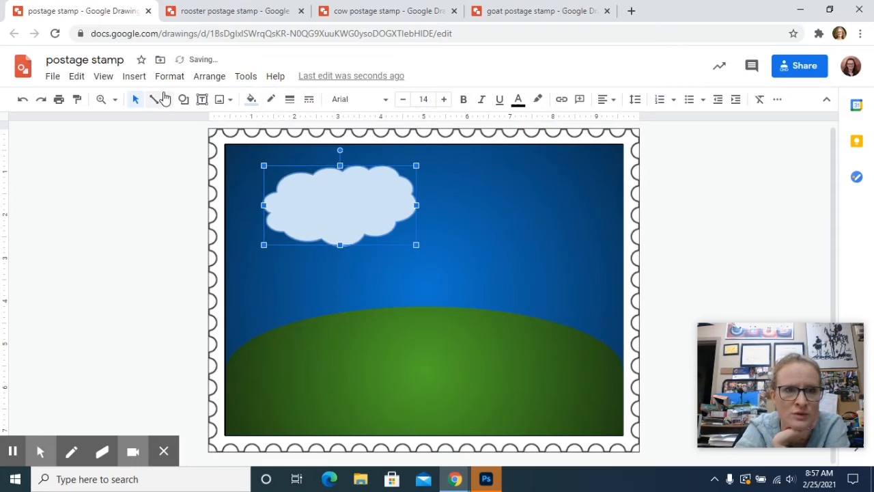
{"action": "left_click", "coordinate": [248, 99]}
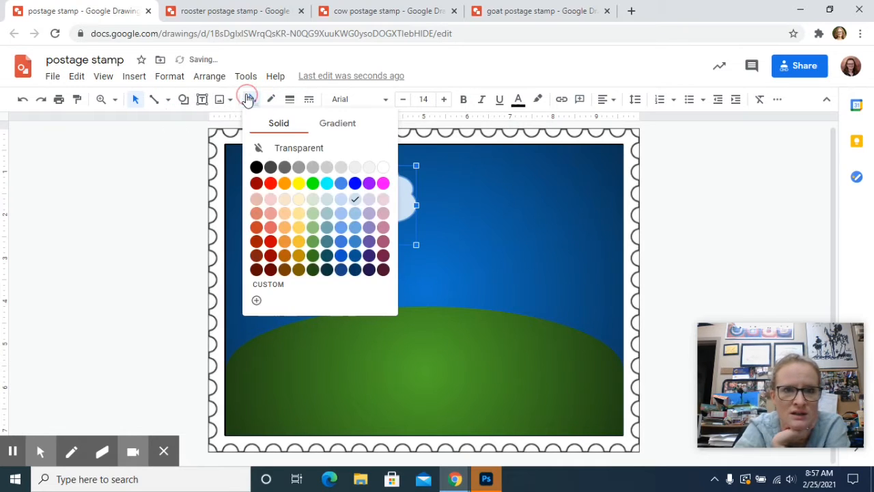
{"action": "left_click", "coordinate": [350, 126]}
{"action": "left_click", "coordinate": [355, 166]}
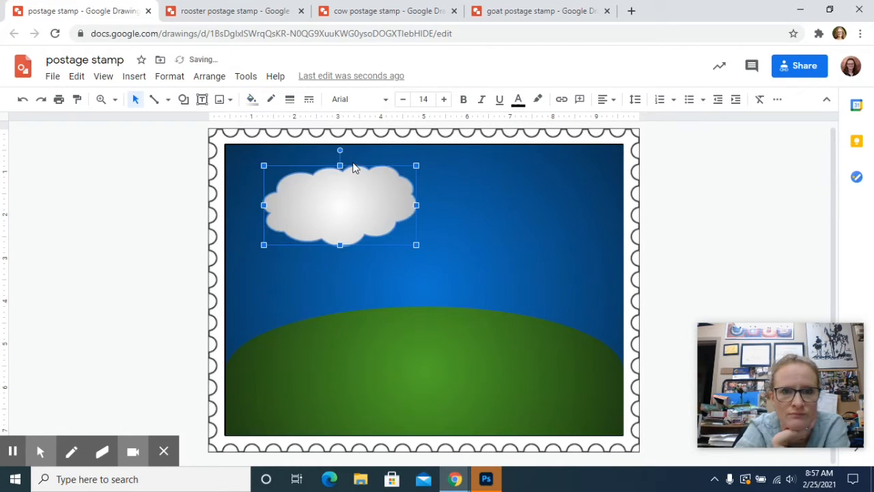
{"action": "left_click", "coordinate": [146, 209]}
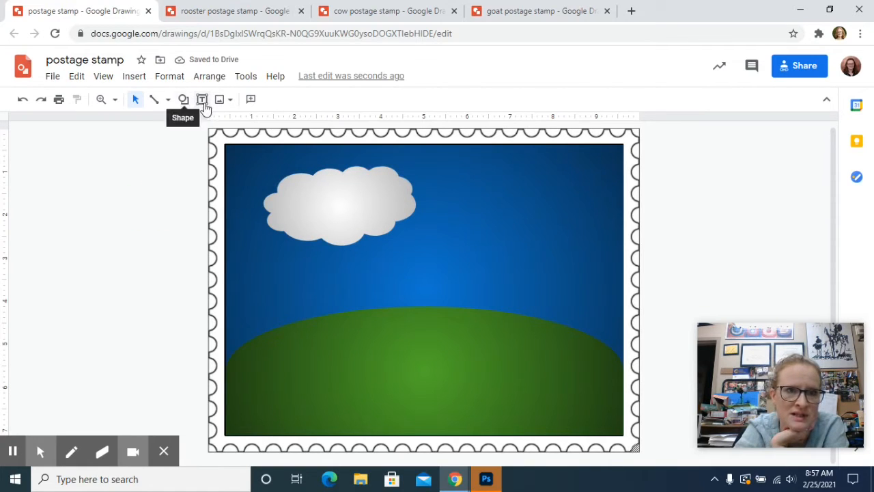
Step: Draw a closed four-sided polyline as a wide diagonal band from the frame's left edge down to the hill
{"action": "left_click", "coordinate": [168, 103]}
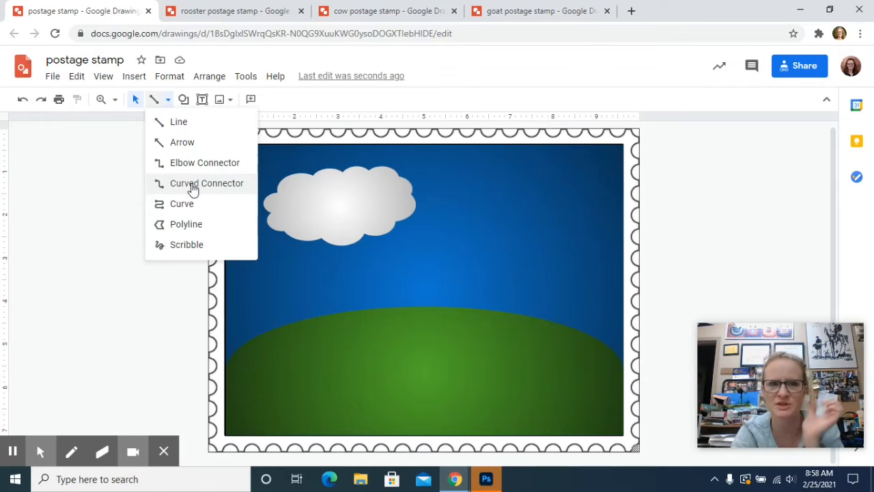
{"action": "left_click", "coordinate": [189, 224]}
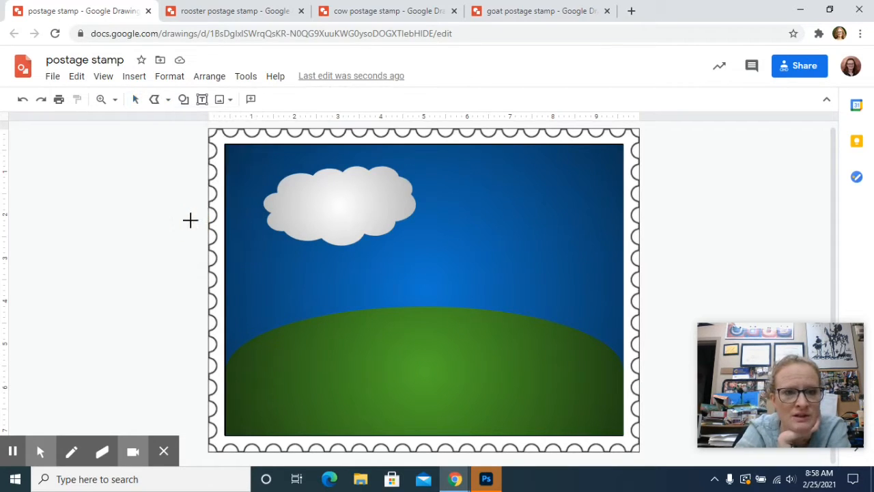
{"action": "left_click", "coordinate": [284, 342]}
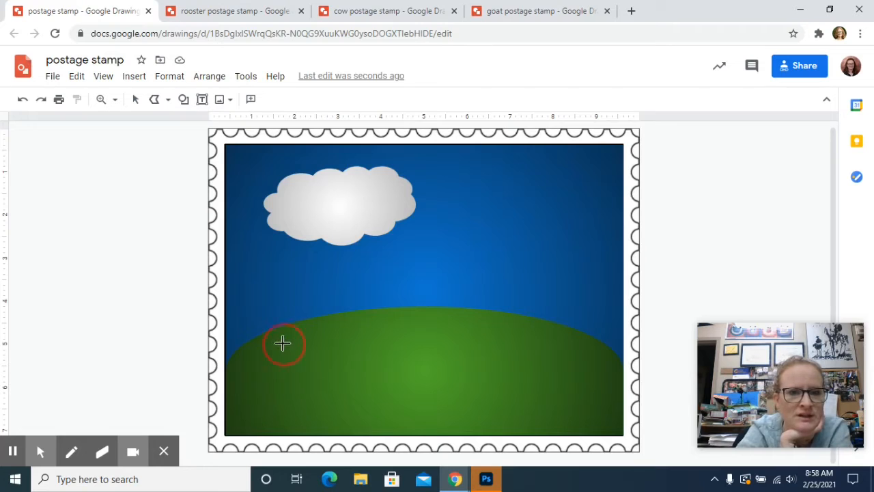
{"action": "left_click", "coordinate": [225, 290]}
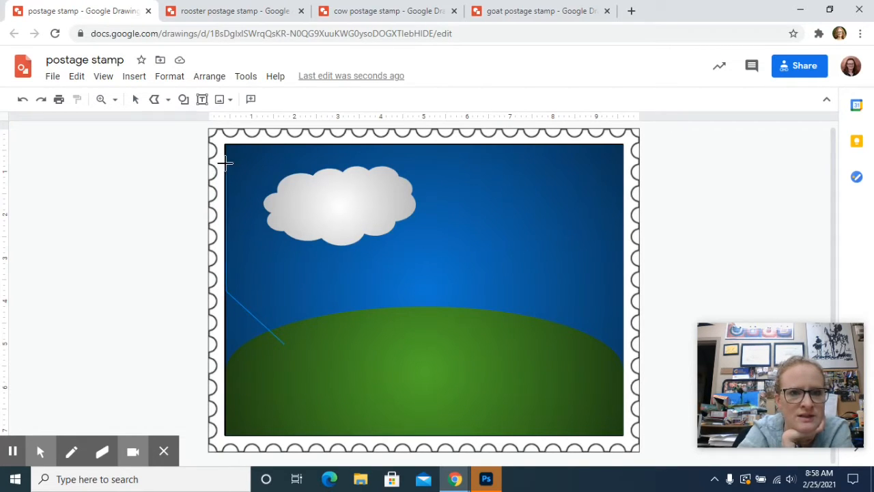
{"action": "left_click", "coordinate": [414, 346]}
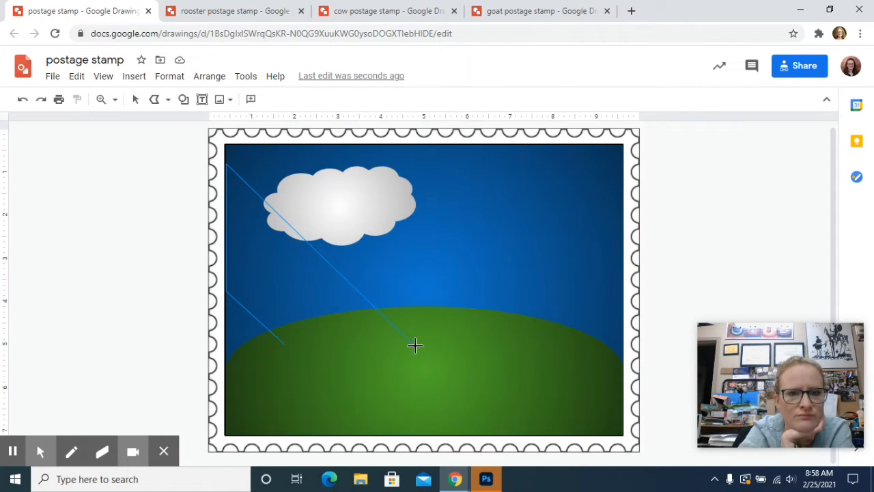
{"action": "double_click", "coordinate": [283, 344]}
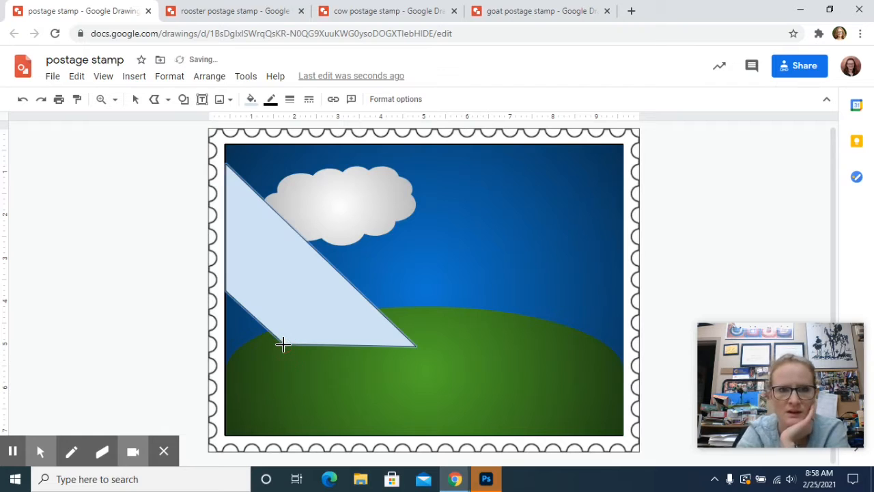
Step: Make the diagonal band's border transparent and fill it with a blue linear gradient
{"action": "left_click", "coordinate": [271, 100]}
{"action": "left_click", "coordinate": [296, 125]}
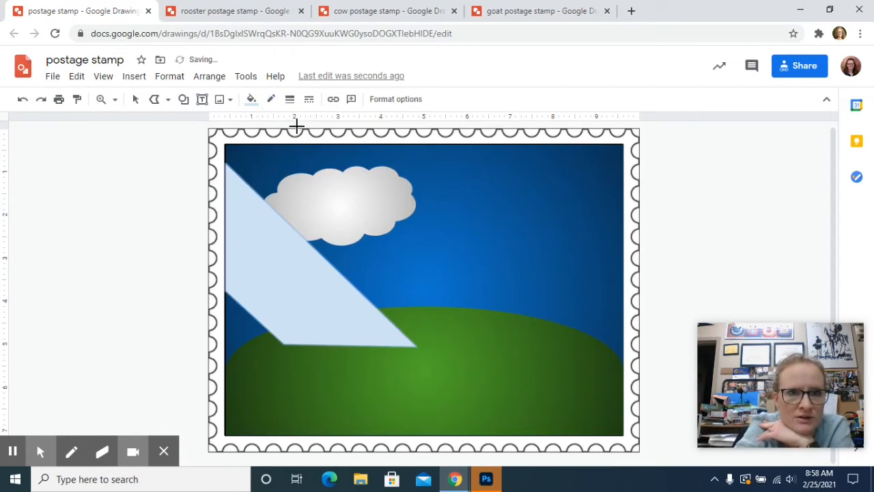
{"action": "left_click", "coordinate": [250, 99]}
{"action": "left_click", "coordinate": [332, 129]}
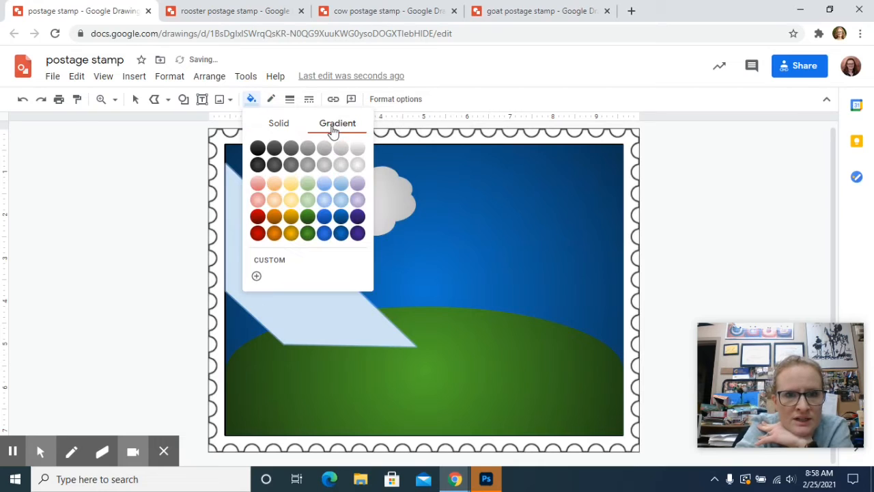
{"action": "left_click", "coordinate": [325, 218]}
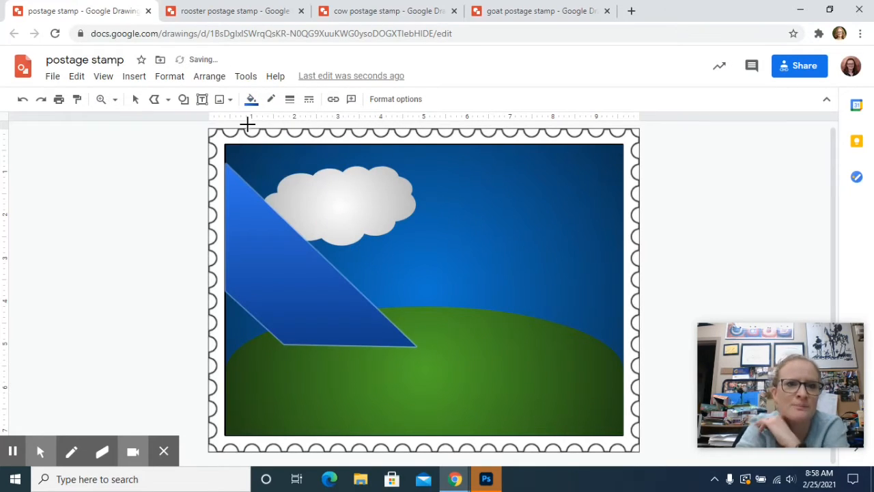
Step: Draw a second closed four-sided polyline band, narrowing from the frame's top edge near the cloud down to the hilltop
{"action": "left_click", "coordinate": [162, 104]}
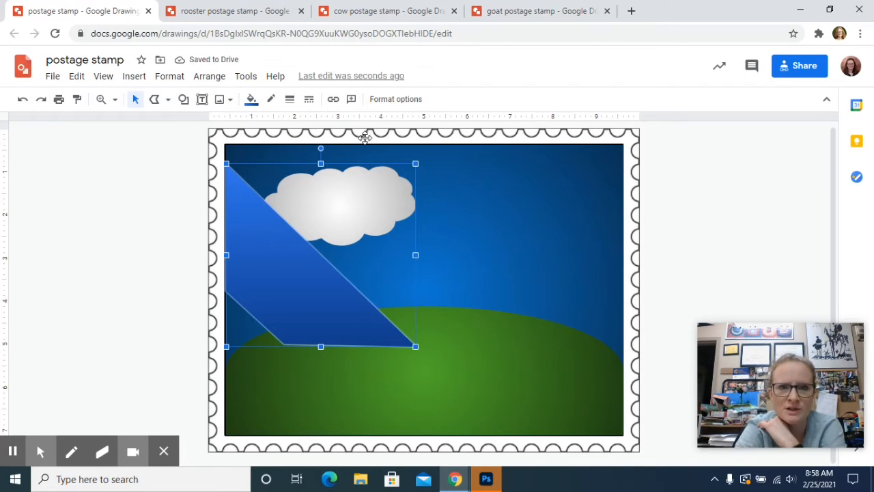
{"action": "left_click", "coordinate": [155, 100]}
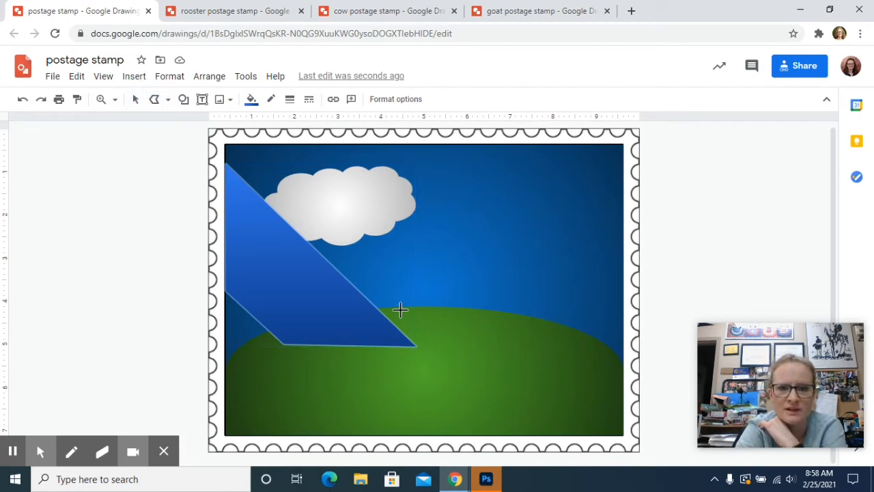
{"action": "mouse_move", "coordinate": [405, 316]}
{"action": "left_mouse_down"}
{"action": "mouse_move", "coordinate": [358, 164]}
{"action": "mouse_move", "coordinate": [362, 142]}
{"action": "left_mouse_up"}
{"action": "left_click_drag", "start_coordinate": [449, 145], "coordinate": [435, 316]}
{"action": "left_click", "coordinate": [435, 317]}
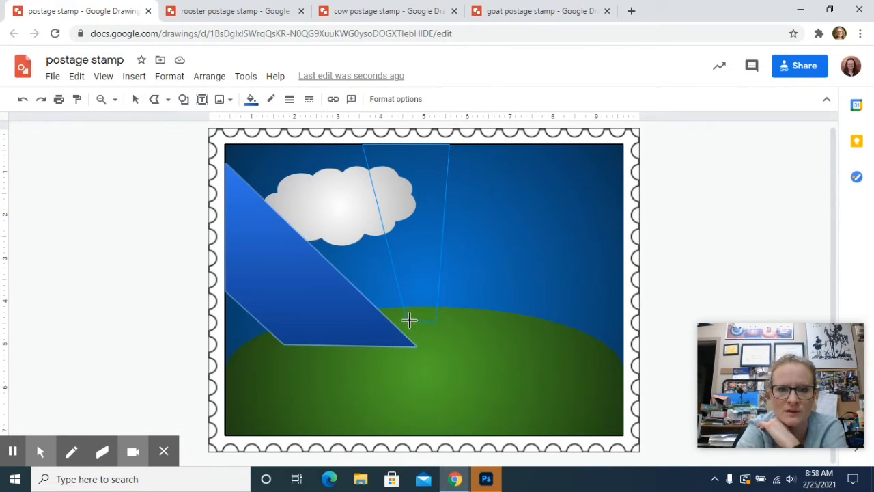
{"action": "double_click", "coordinate": [406, 319]}
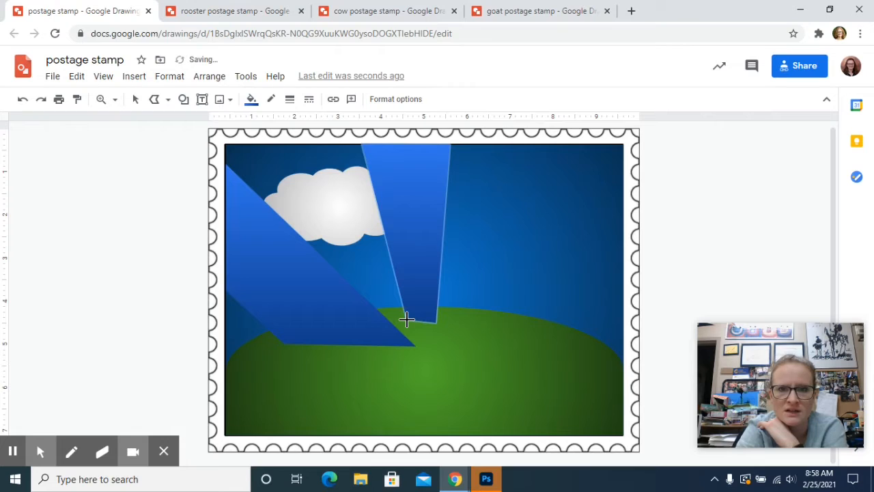
Step: Draw a third closed polyline band, widening from the hill's right side up to the frame's upper-right corner
{"action": "left_click", "coordinate": [526, 144]}
{"action": "left_click", "coordinate": [476, 316]}
{"action": "left_click", "coordinate": [530, 334]}
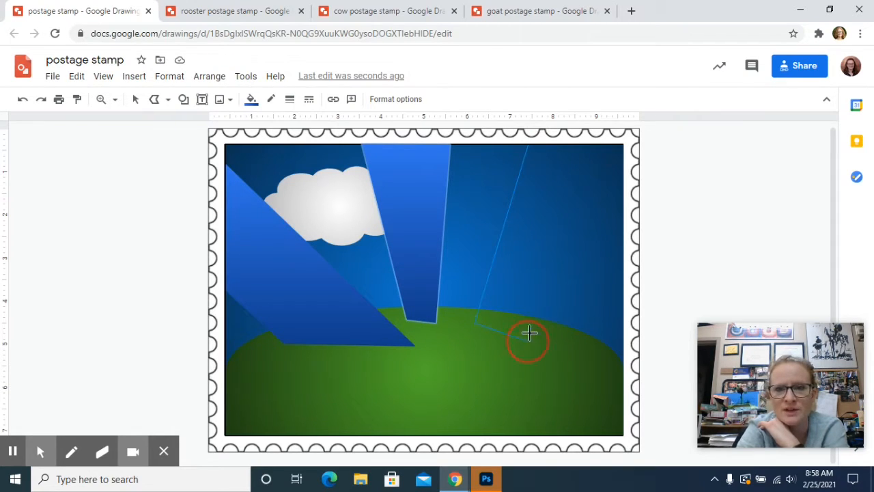
{"action": "left_click", "coordinate": [622, 209]}
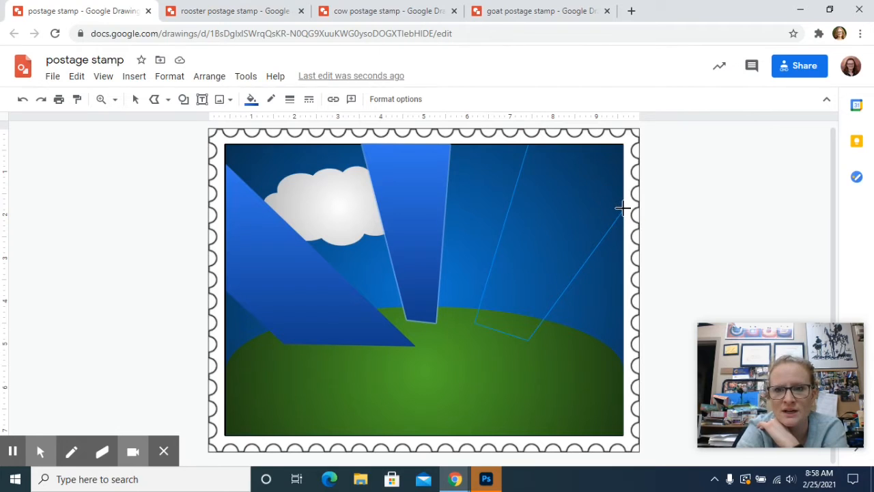
{"action": "left_click", "coordinate": [624, 144]}
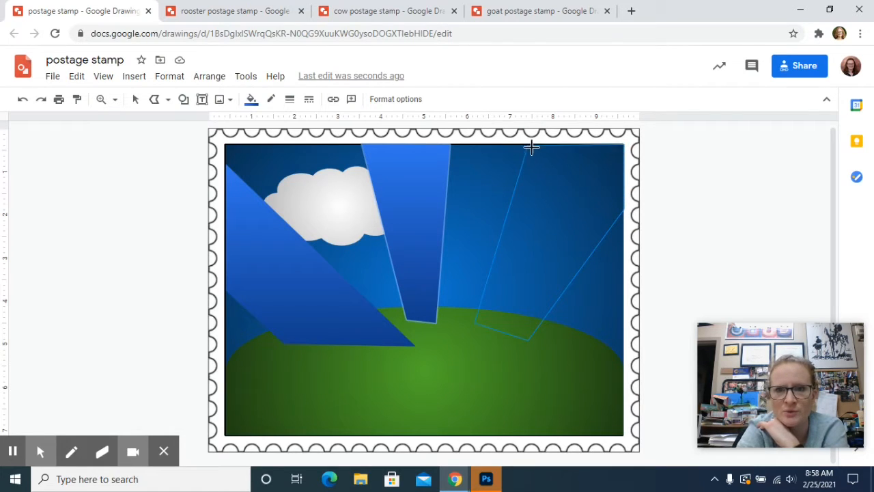
{"action": "left_click", "coordinate": [530, 145]}
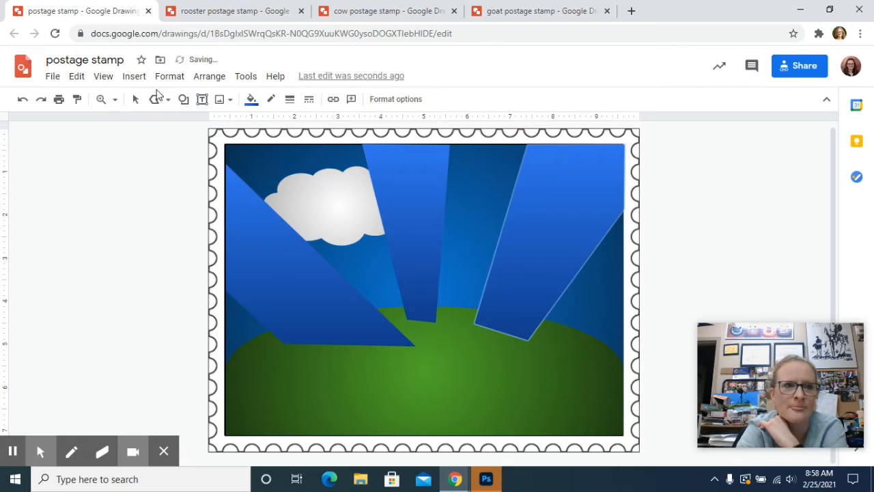
{"action": "left_click", "coordinate": [135, 99]}
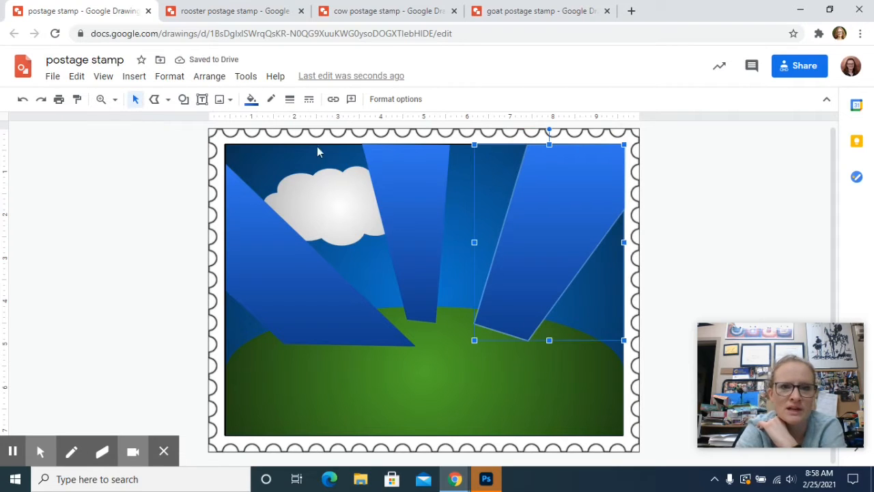
Step: Bring the cloud to the front so it lies over the blue bands
{"action": "left_click", "coordinate": [334, 209]}
{"action": "right_click", "coordinate": [334, 211]}
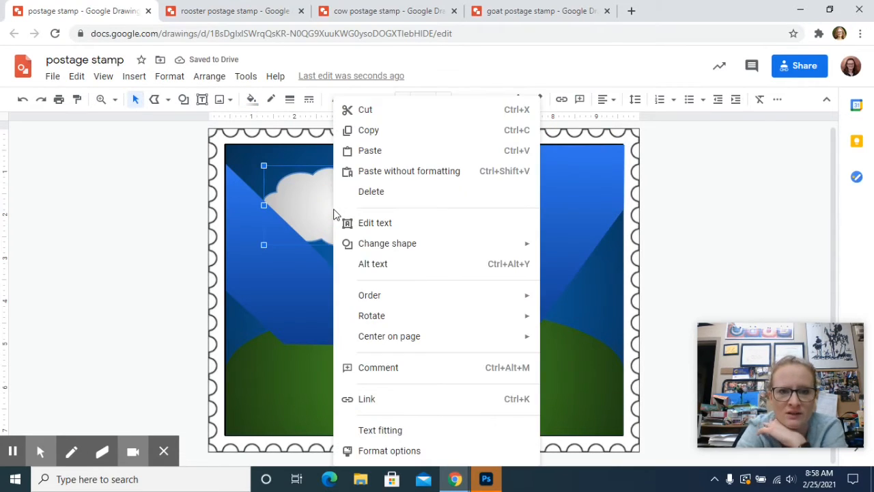
{"action": "mouse_move", "coordinate": [480, 300]}
{"action": "left_click", "coordinate": [602, 302]}
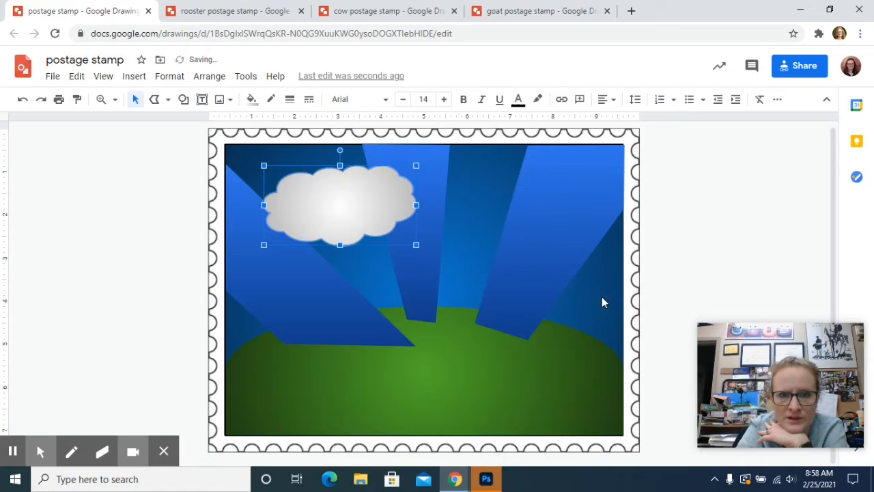
Step: Bring the green hill to the front so it covers the lower ends of the bands
{"action": "left_click", "coordinate": [508, 366]}
{"action": "right_click", "coordinate": [508, 365]}
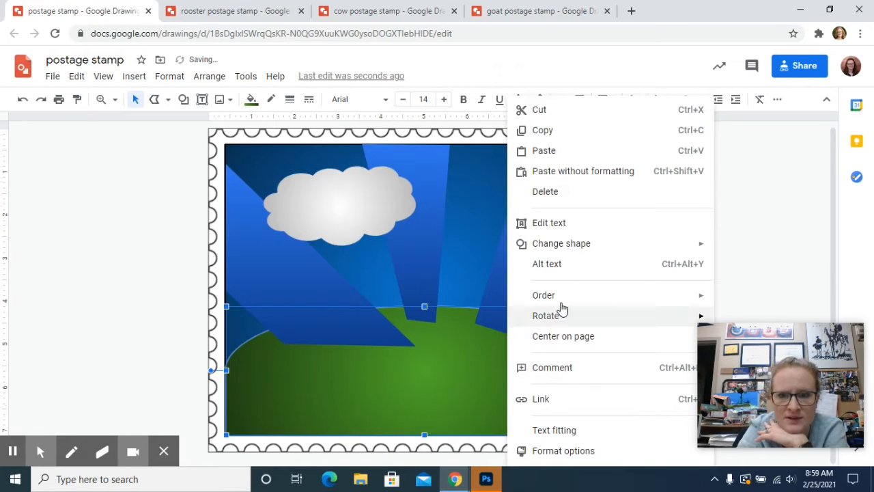
{"action": "mouse_move", "coordinate": [558, 301]}
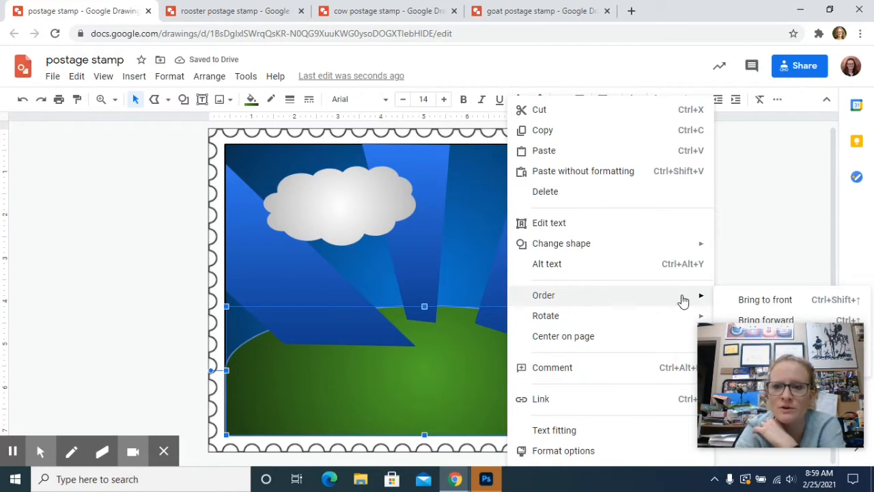
{"action": "left_click", "coordinate": [743, 301]}
{"action": "left_click", "coordinate": [701, 289]}
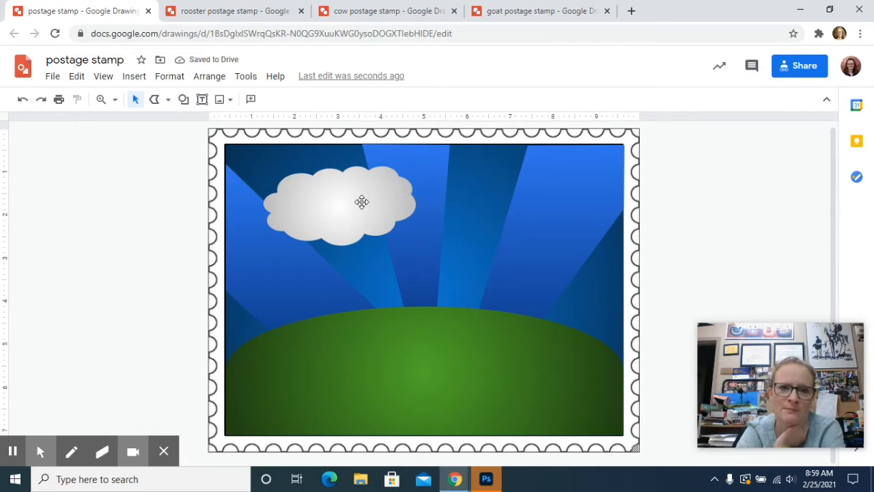
Step: Duplicate the cloud and place the copy to the lower right of the original
{"action": "left_click", "coordinate": [337, 209]}
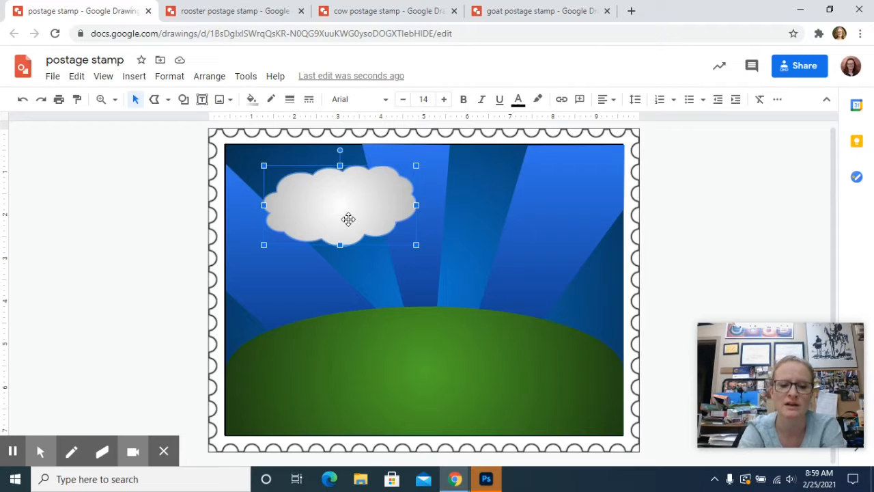
{"action": "key", "text": "ctrl+d"}
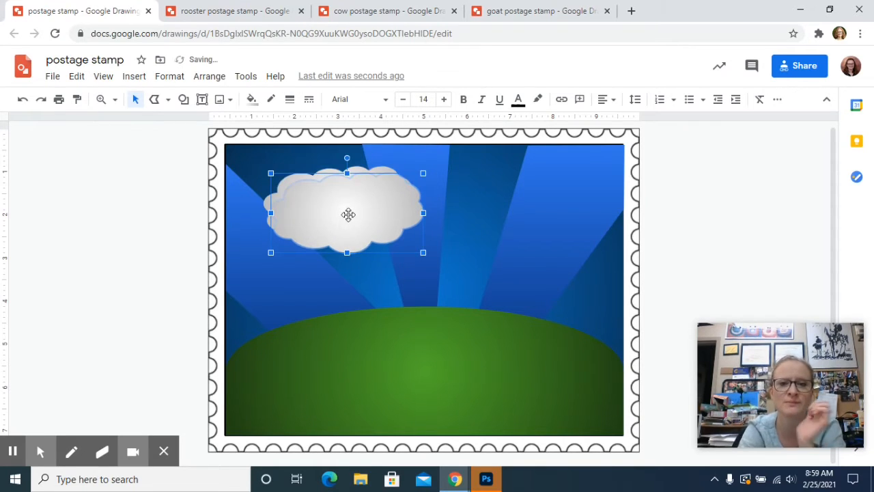
{"action": "left_click_drag", "start_coordinate": [348, 214], "coordinate": [499, 238]}
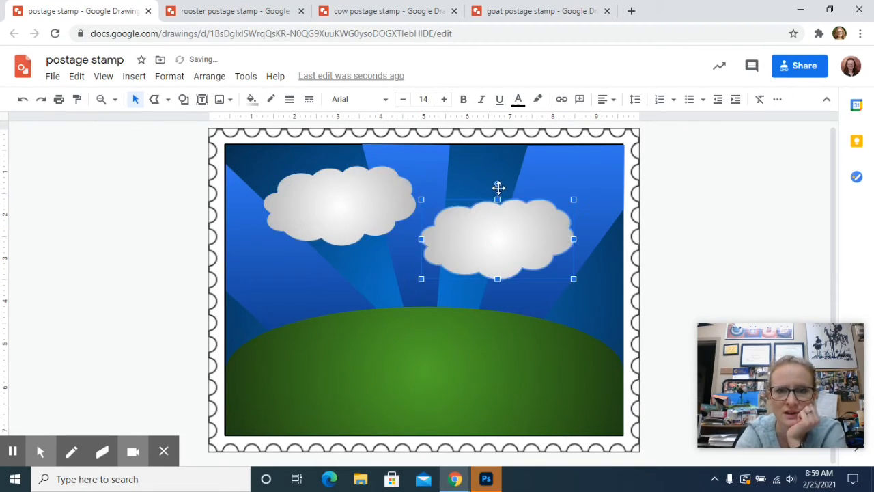
Step: Tilt the copied cloud slightly clockwise, and shrink and move it to overlap the first cloud's right end
{"action": "left_click_drag", "start_coordinate": [498, 183], "coordinate": [513, 185]}
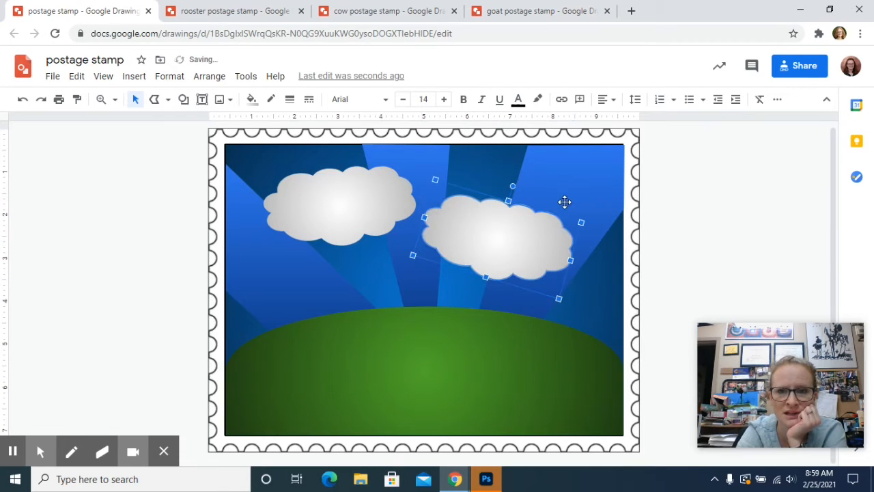
{"action": "left_click_drag", "start_coordinate": [581, 221], "coordinate": [560, 233]}
{"action": "left_click_drag", "start_coordinate": [498, 254], "coordinate": [451, 239]}
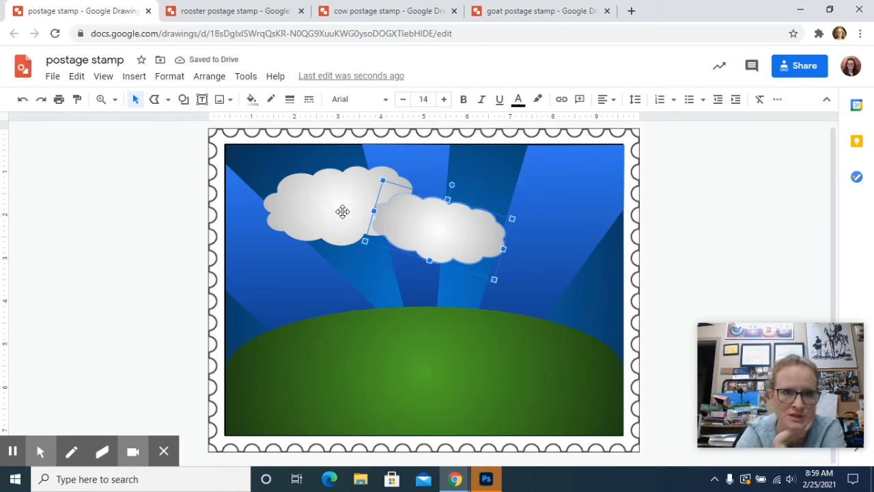
Step: Add a drop shadow to the smaller cloud and show the shadow's settings
{"action": "left_click", "coordinate": [180, 77]}
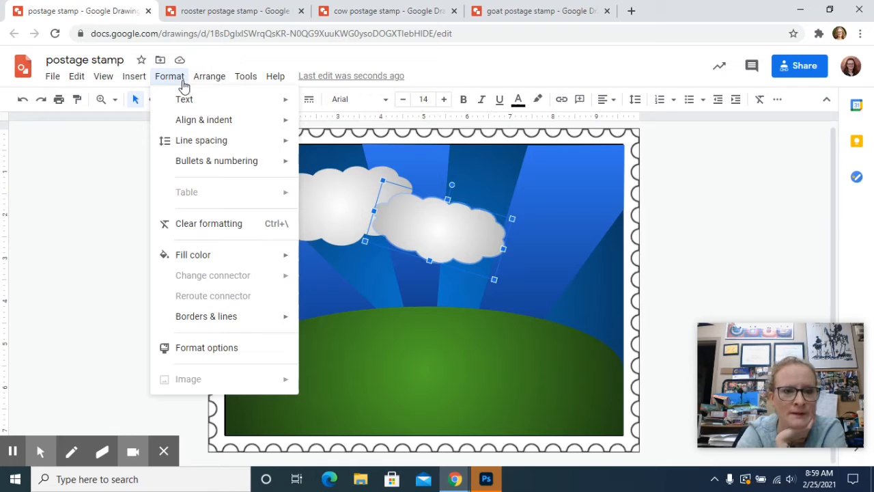
{"action": "left_click", "coordinate": [239, 348]}
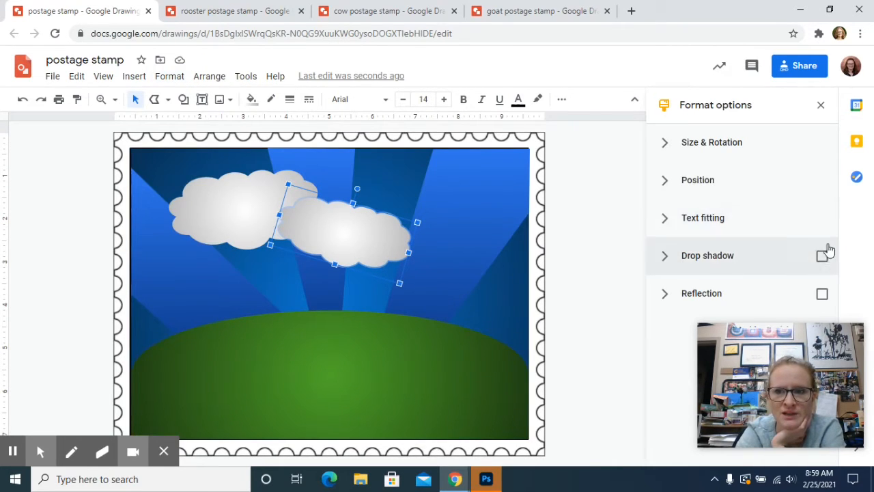
{"action": "left_click", "coordinate": [822, 255]}
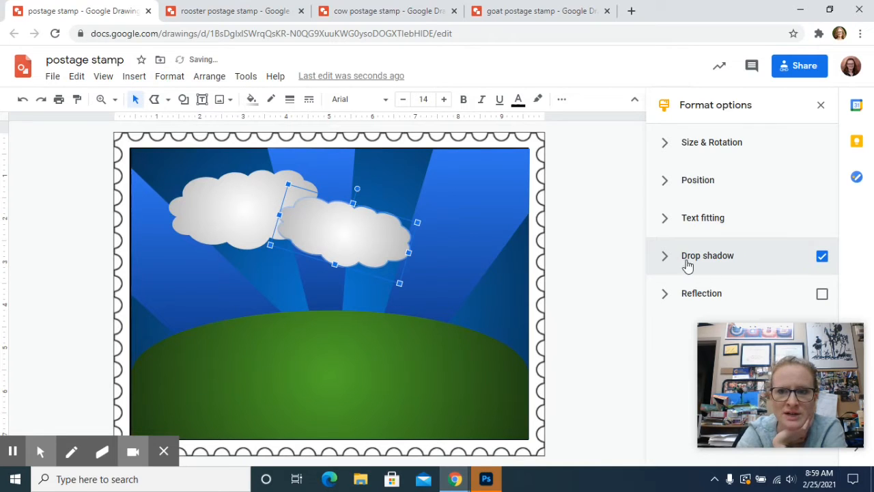
{"action": "left_click", "coordinate": [666, 258]}
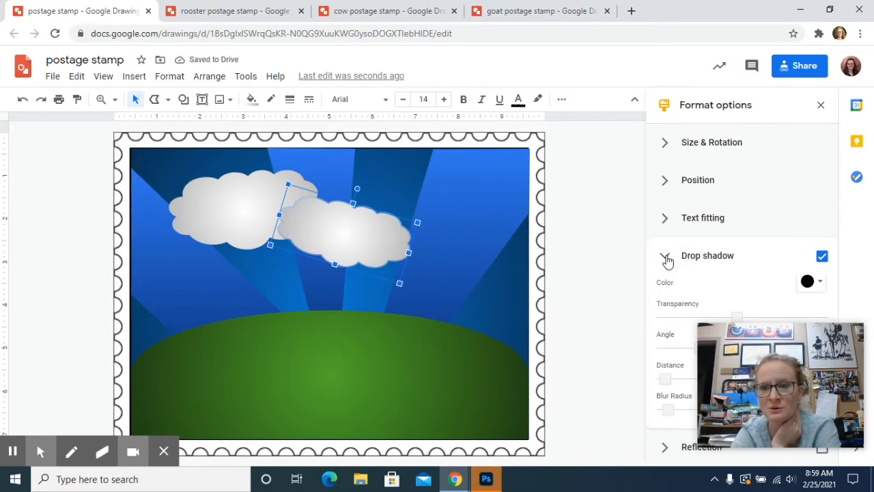
{"action": "left_click_drag", "start_coordinate": [832, 213], "coordinate": [848, 314]}
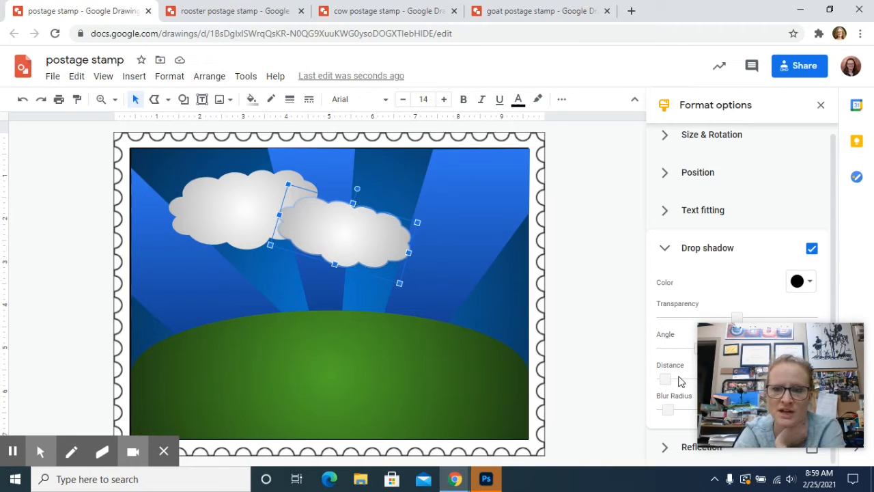
Step: Add a drop shadow to the larger cloud as well and deselect it
{"action": "left_click", "coordinate": [230, 220]}
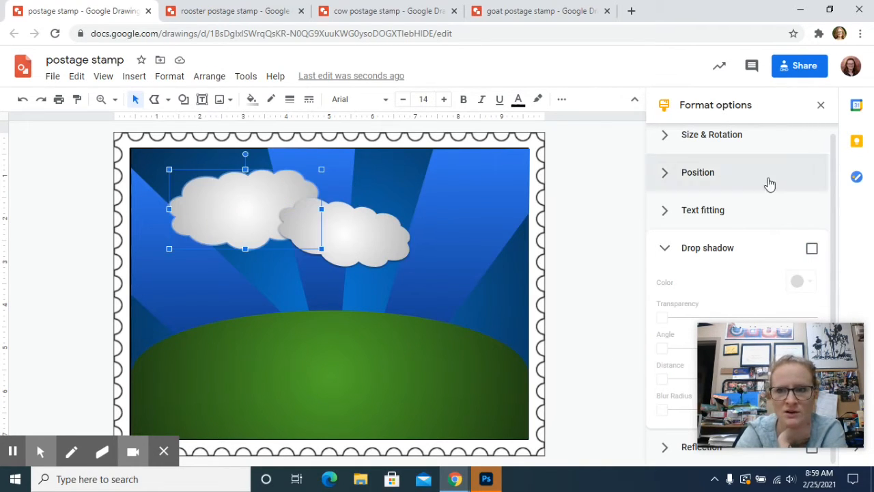
{"action": "left_click", "coordinate": [811, 252]}
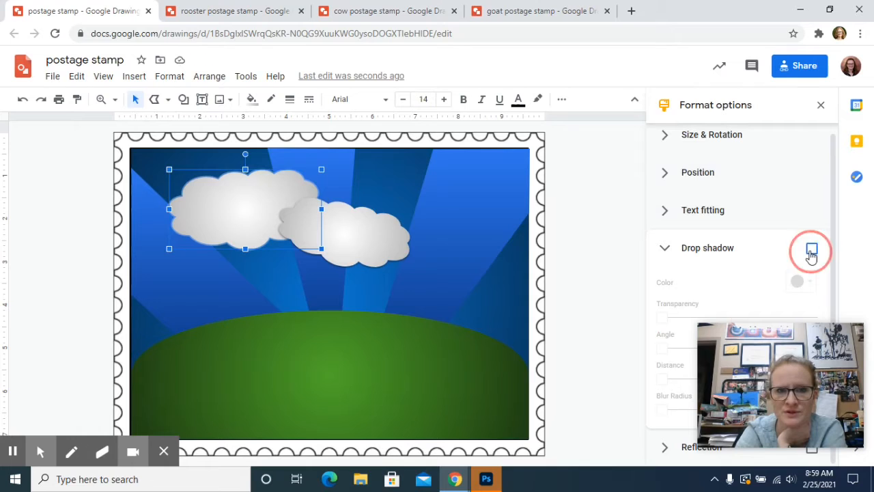
{"action": "left_click", "coordinate": [585, 242]}
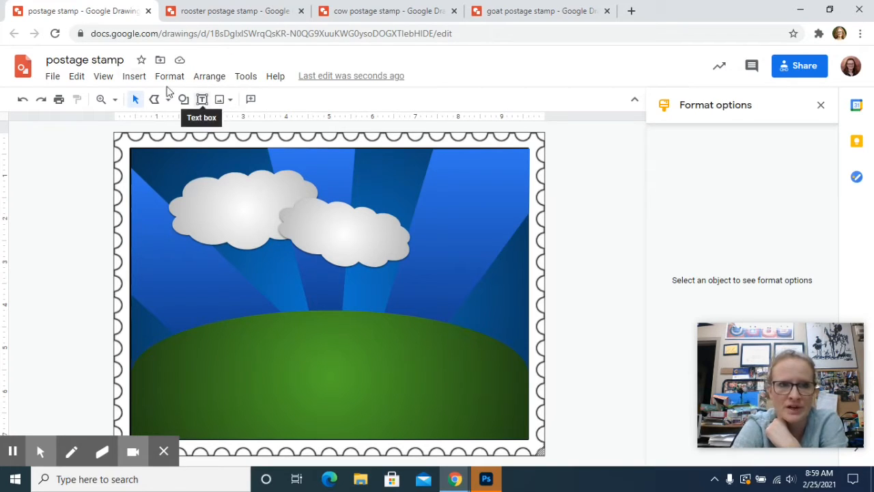
Step: Search web images for "pig" and insert the photo of the spotted pig standing on grass under a blue sky
{"action": "left_click", "coordinate": [130, 77]}
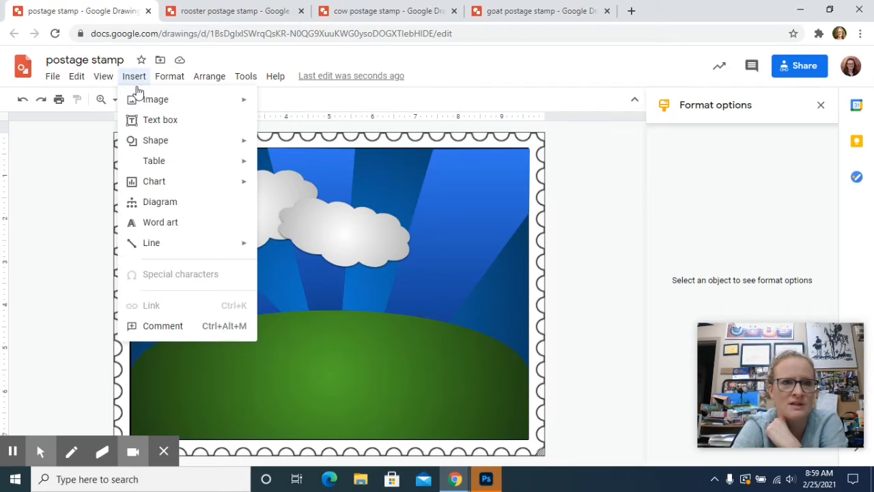
{"action": "mouse_move", "coordinate": [200, 102]}
{"action": "left_click", "coordinate": [322, 127]}
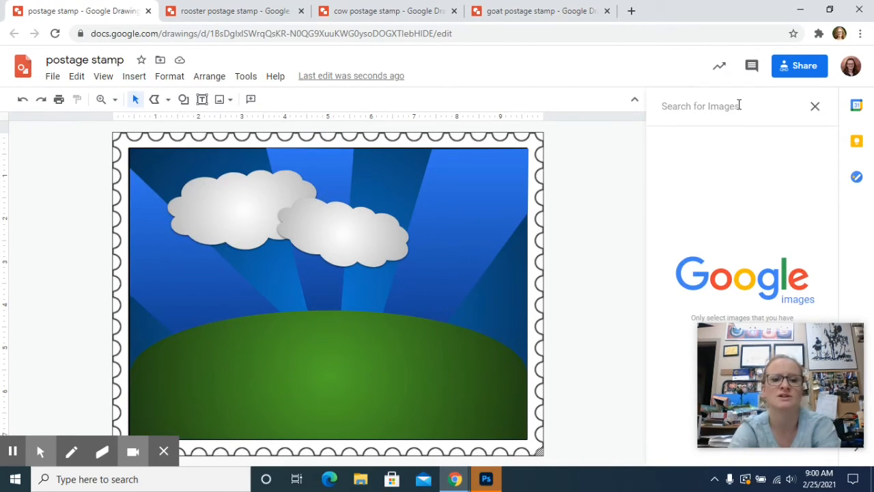
{"action": "type", "text": "pig"}
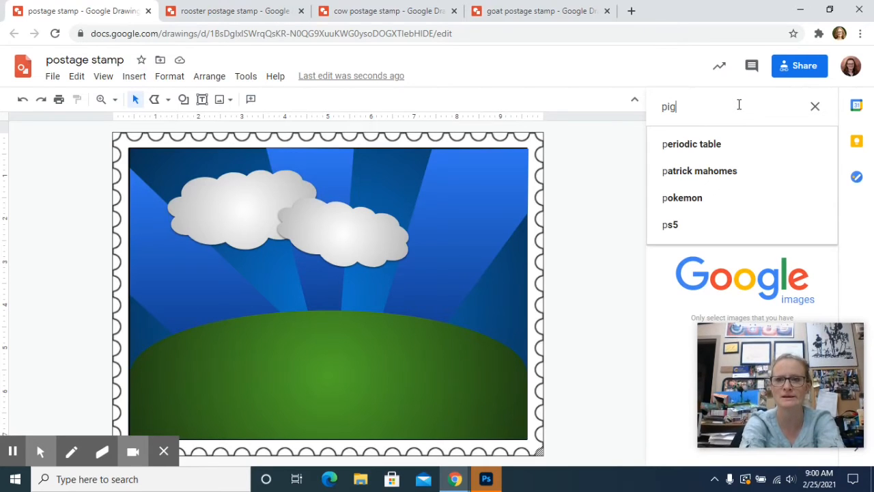
{"action": "key", "text": "Return"}
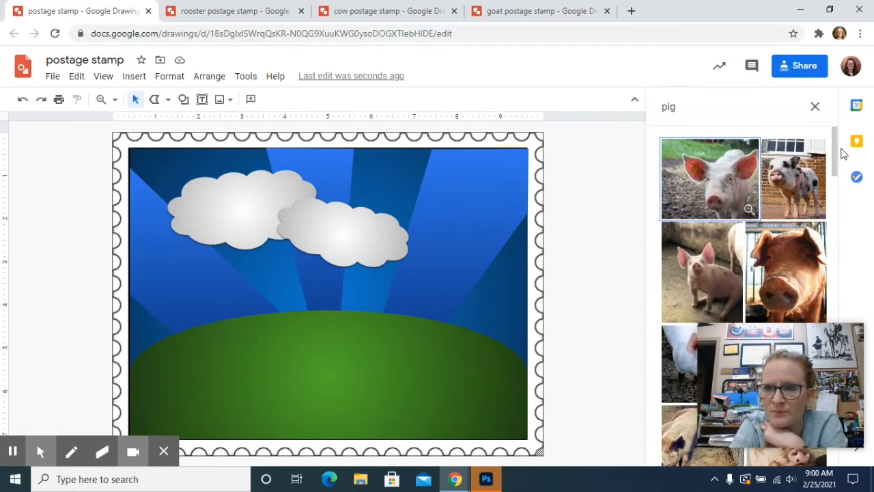
{"action": "left_click_drag", "start_coordinate": [836, 156], "coordinate": [828, 245]}
{"action": "left_click", "coordinate": [691, 236]}
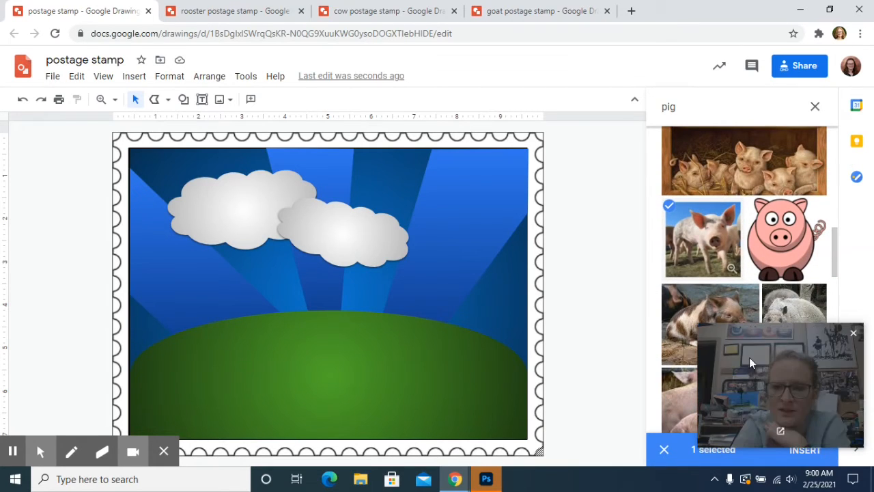
{"action": "left_click", "coordinate": [805, 451]}
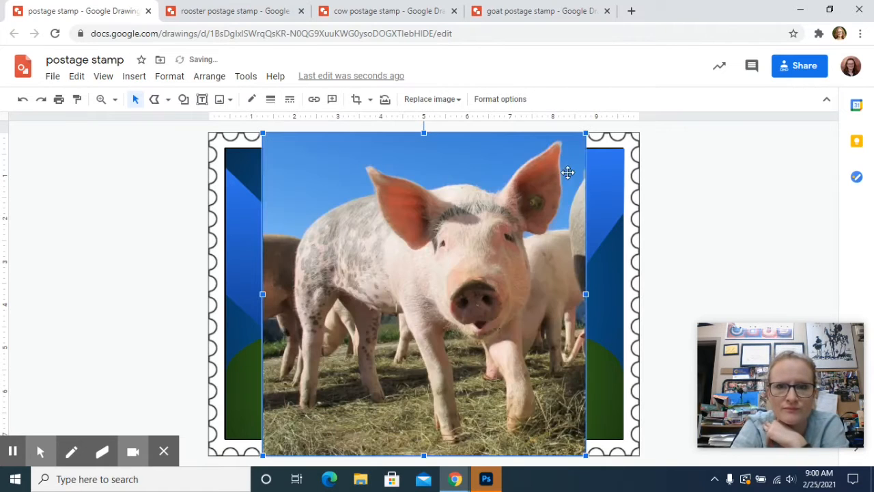
Step: Shrink the pig photo proportionally and position it in the lower-left part of the stamp frame, over the hill
{"action": "left_click", "coordinate": [583, 135]}
{"action": "left_click_drag", "start_coordinate": [585, 134], "coordinate": [525, 249]}
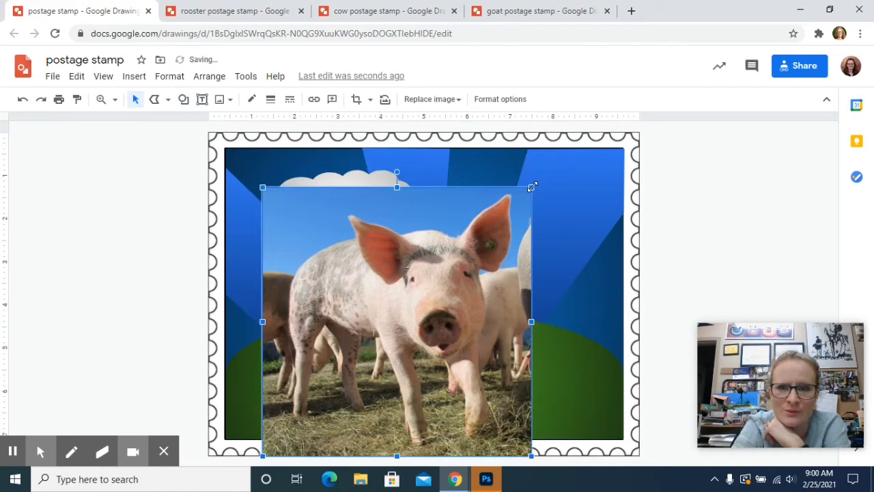
{"action": "left_click_drag", "start_coordinate": [531, 187], "coordinate": [503, 213]}
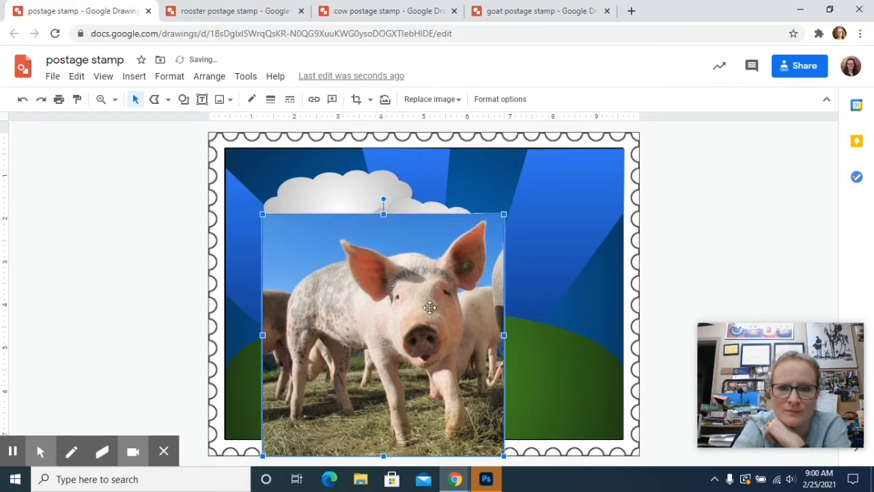
{"action": "left_click", "coordinate": [430, 302]}
{"action": "left_click_drag", "start_coordinate": [429, 303], "coordinate": [430, 303]}
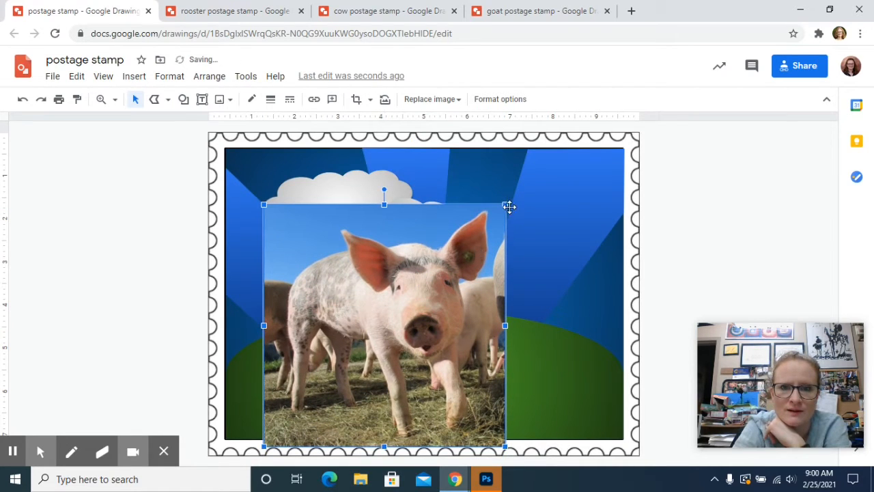
{"action": "left_click_drag", "start_coordinate": [506, 204], "coordinate": [478, 232]}
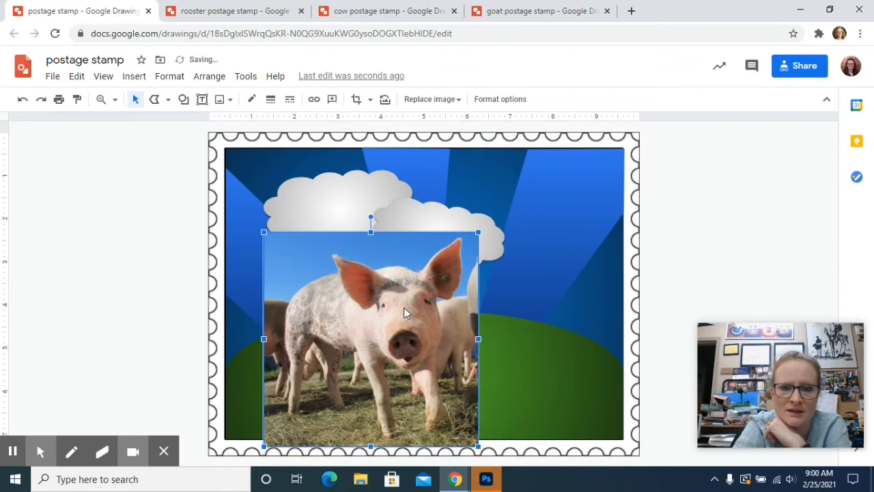
{"action": "left_click_drag", "start_coordinate": [403, 308], "coordinate": [384, 299]}
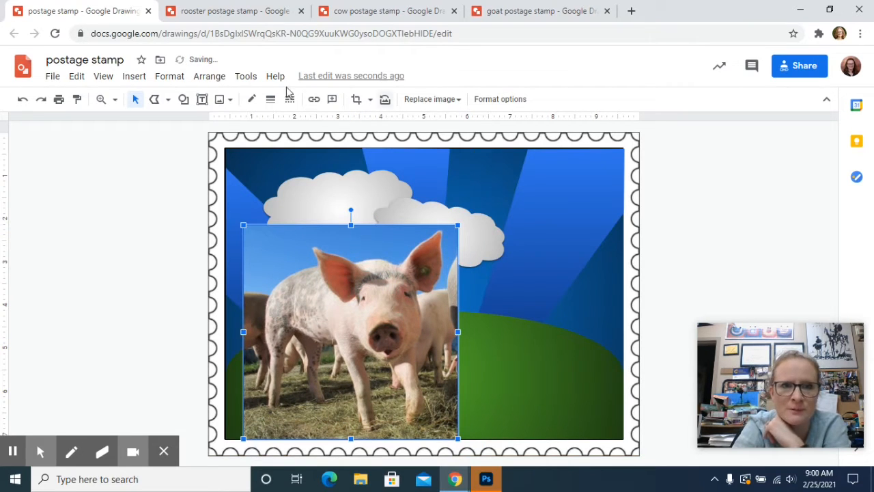
Step: Trace the pig's far hind leg in the photo as a closed curve shape and make its outline transparent
{"action": "left_click", "coordinate": [168, 102]}
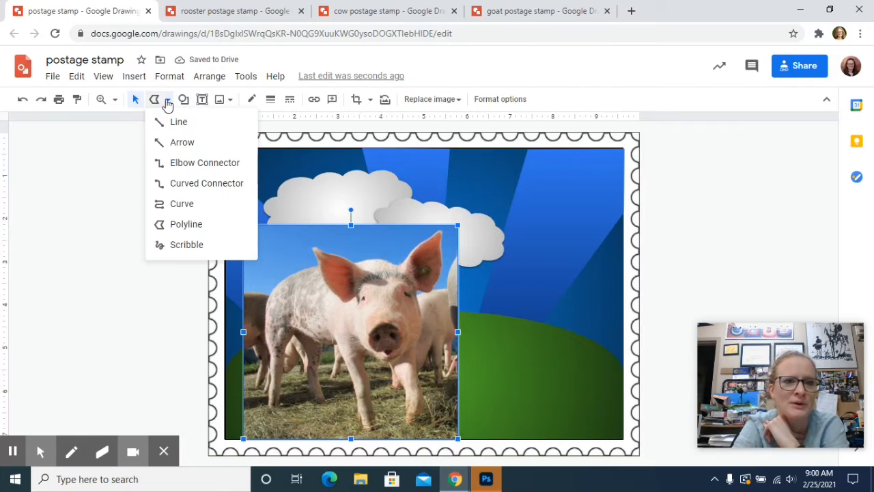
{"action": "left_click", "coordinate": [191, 205]}
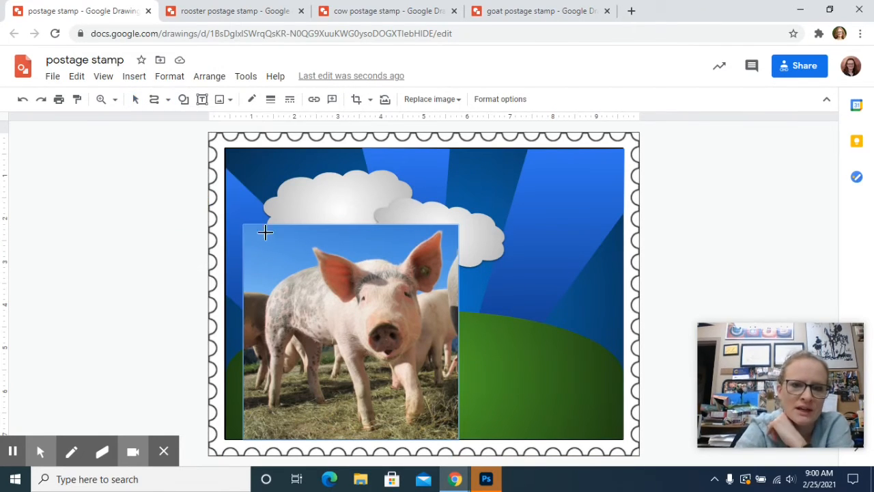
{"action": "left_click", "coordinate": [292, 332]}
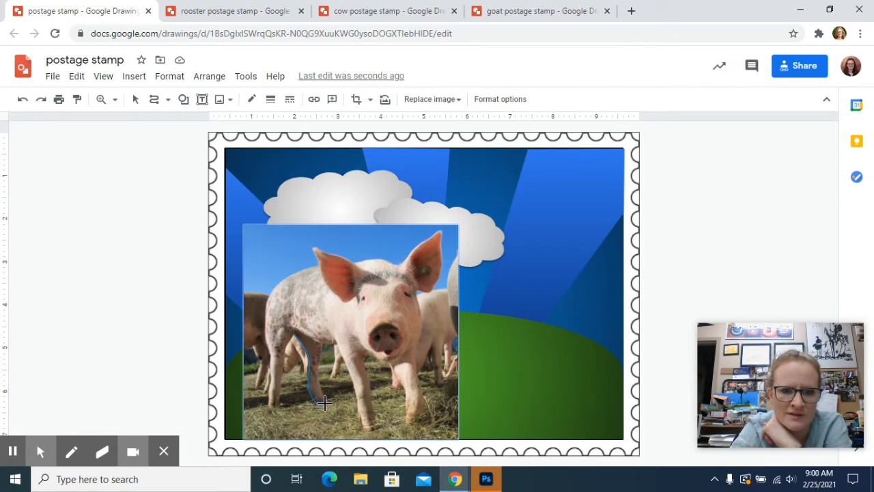
{"action": "left_click", "coordinate": [325, 401]}
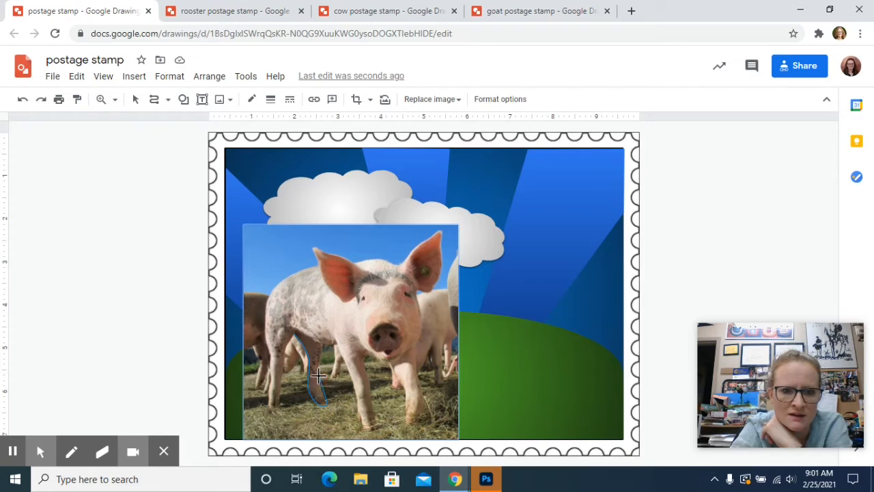
{"action": "left_click", "coordinate": [292, 329]}
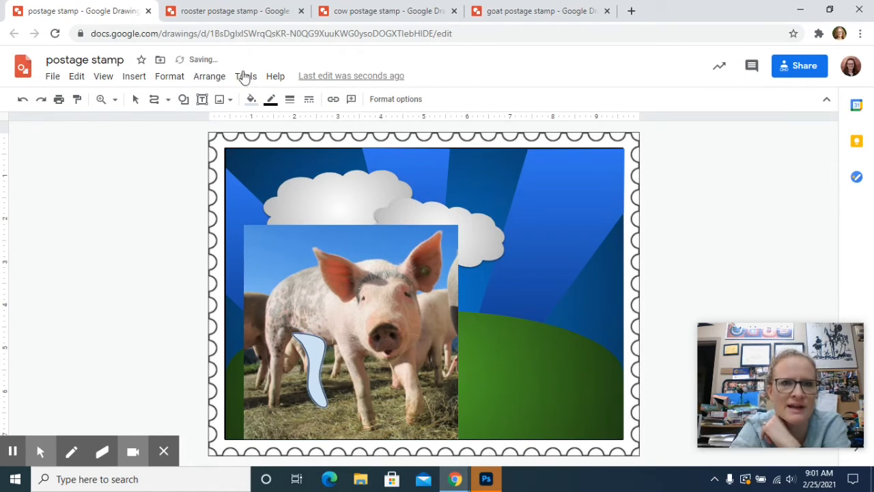
{"action": "left_click", "coordinate": [271, 99]}
{"action": "left_click", "coordinate": [321, 125]}
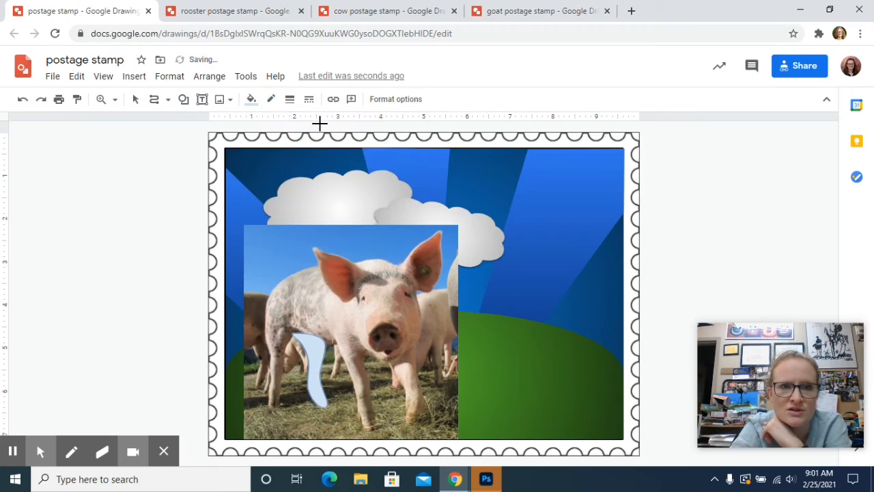
Step: Fill the far hind leg with a custom linear gradient at 90° from dark reddish brown to light salmon pink
{"action": "left_click", "coordinate": [252, 100]}
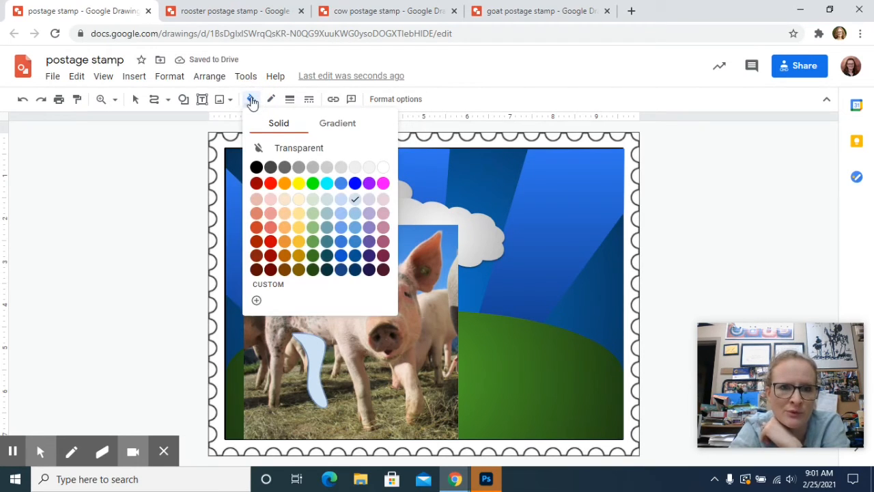
{"action": "left_click", "coordinate": [331, 128]}
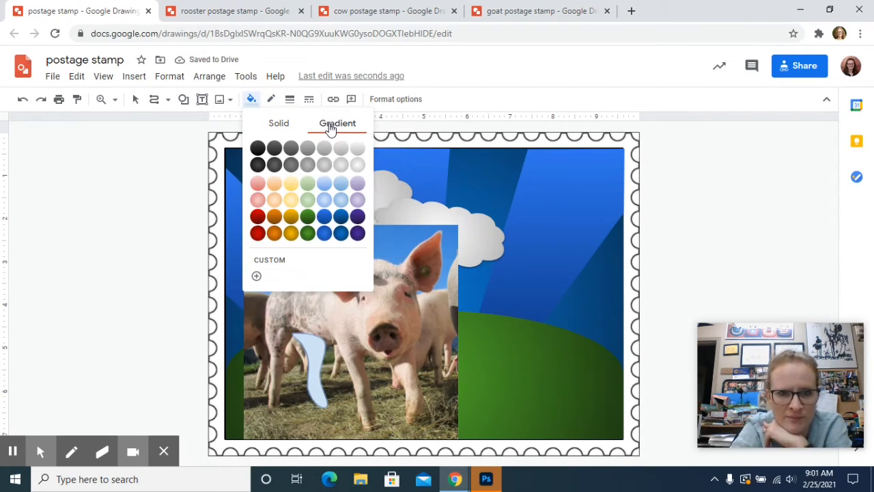
{"action": "left_click", "coordinate": [257, 276]}
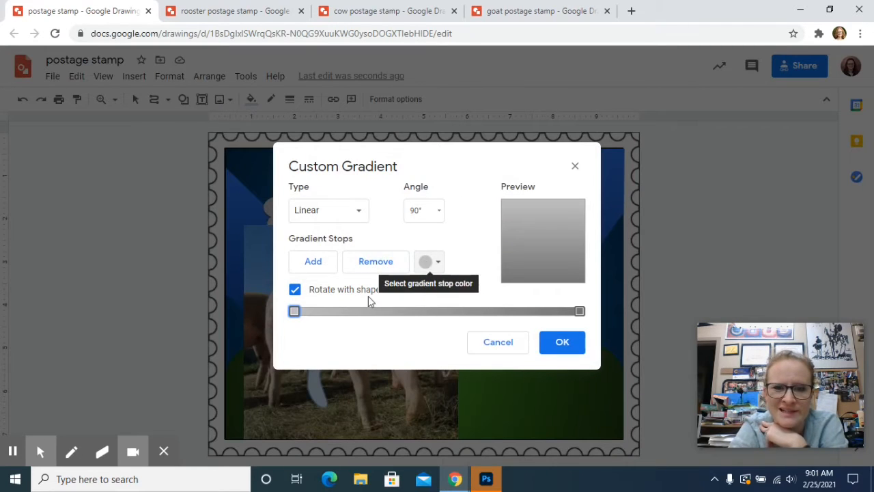
{"action": "left_click", "coordinate": [437, 262]}
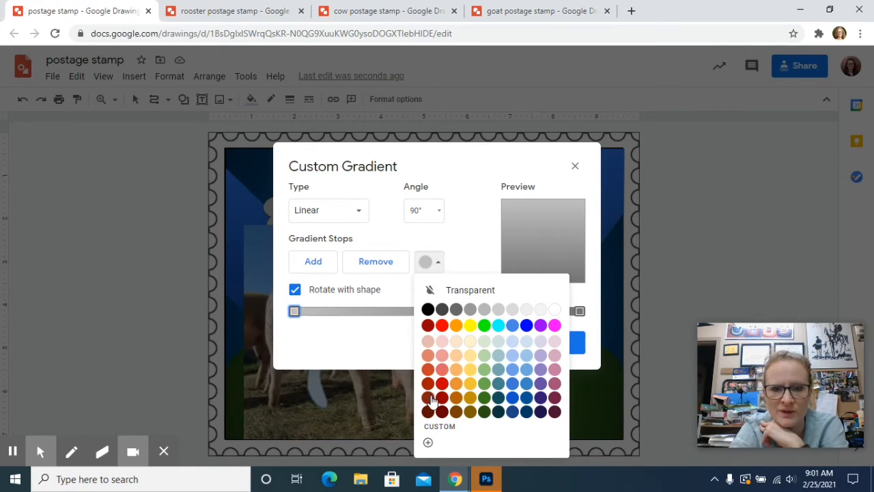
{"action": "left_click", "coordinate": [428, 397]}
{"action": "left_click", "coordinate": [580, 311]}
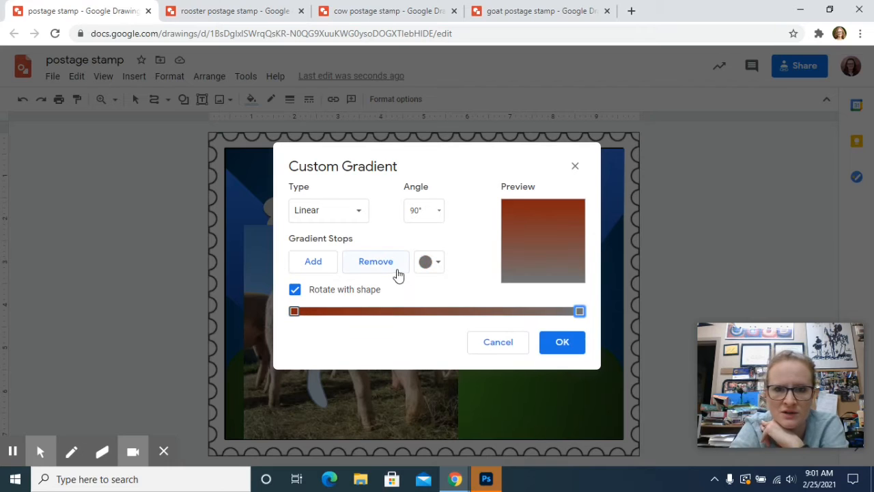
{"action": "left_click", "coordinate": [432, 261]}
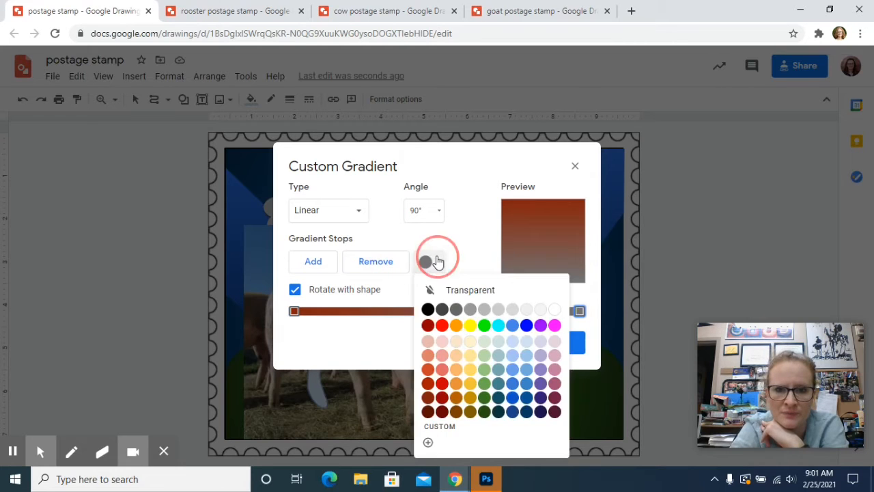
{"action": "left_click", "coordinate": [443, 355]}
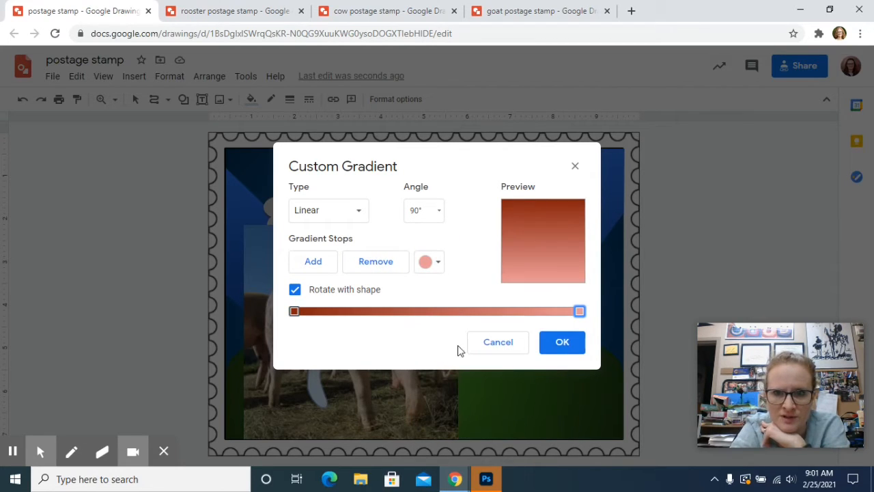
{"action": "left_click", "coordinate": [564, 345]}
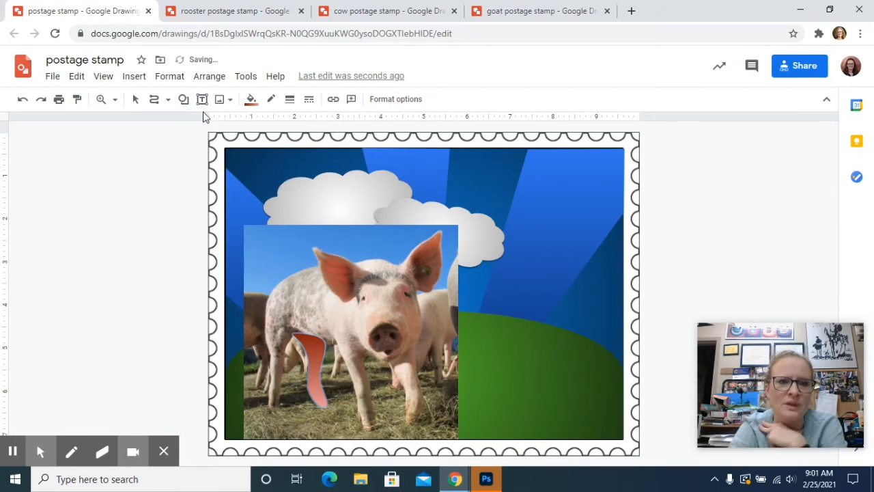
Step: Trace the pig's torso as a closed curve shape overlapping the far hind leg and fill it with the light red radial gradient preset
{"action": "left_click", "coordinate": [152, 106]}
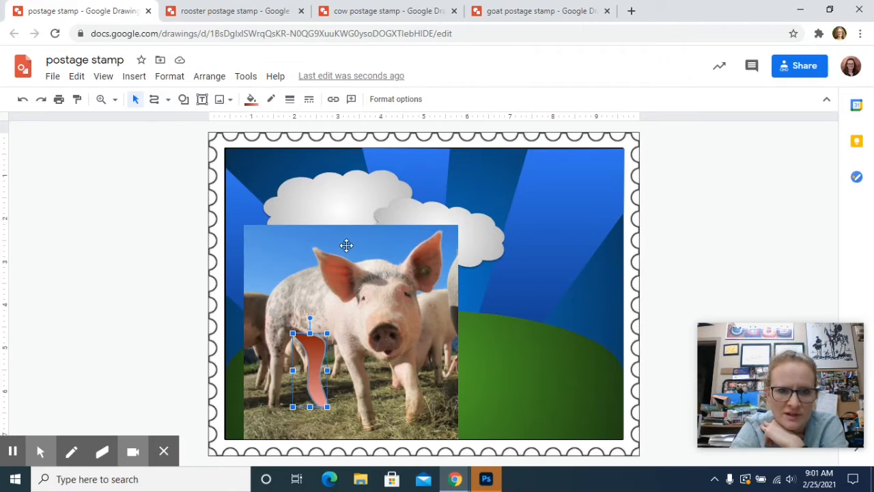
{"action": "left_click", "coordinate": [152, 98]}
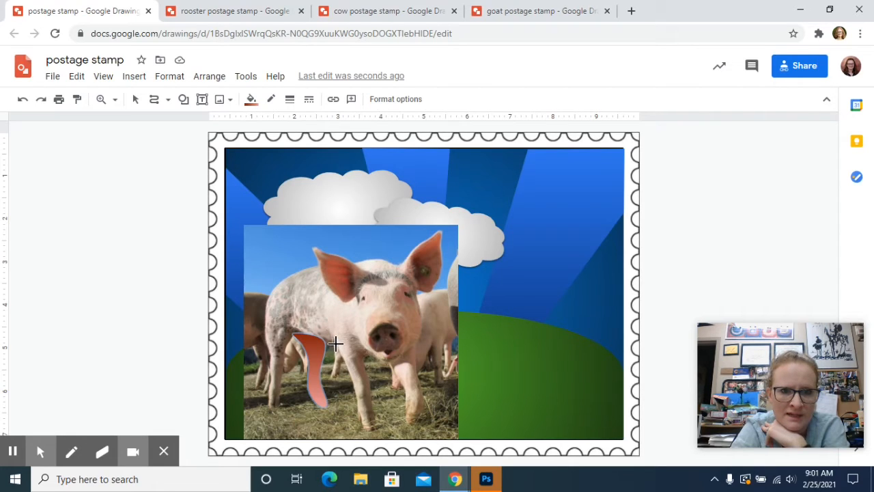
{"action": "left_click", "coordinate": [292, 337]}
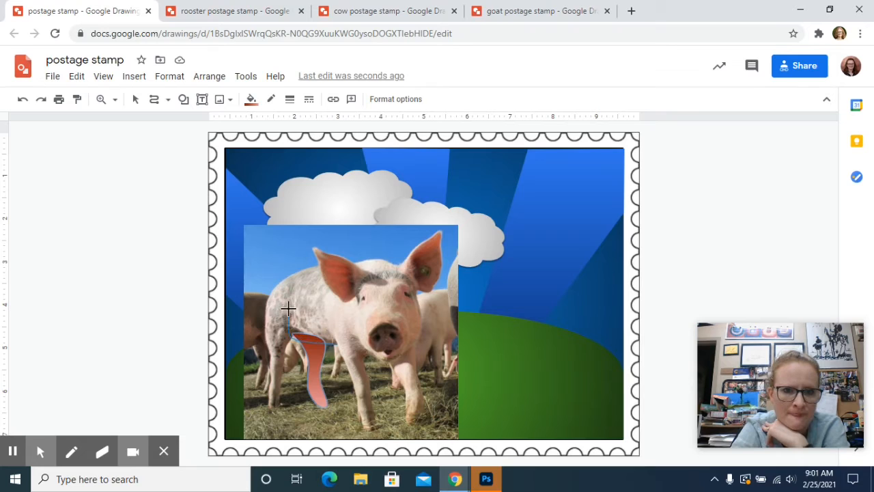
{"action": "left_click", "coordinate": [288, 273]}
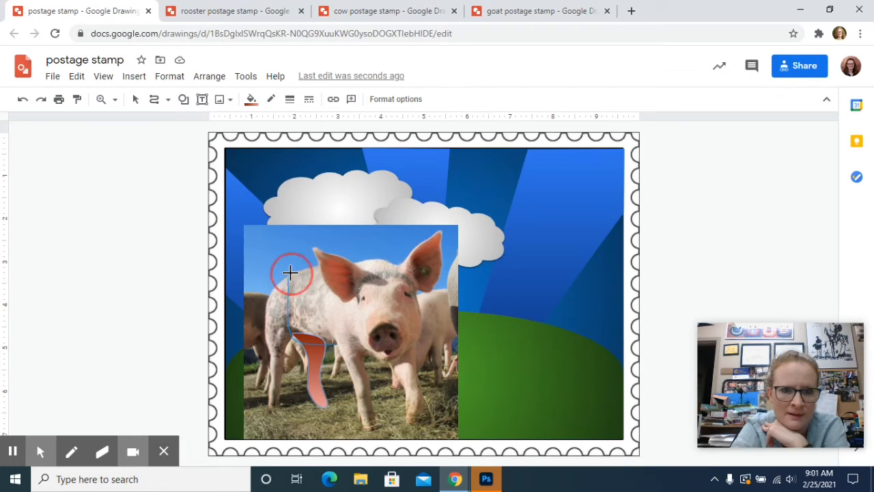
{"action": "left_click", "coordinate": [326, 261]}
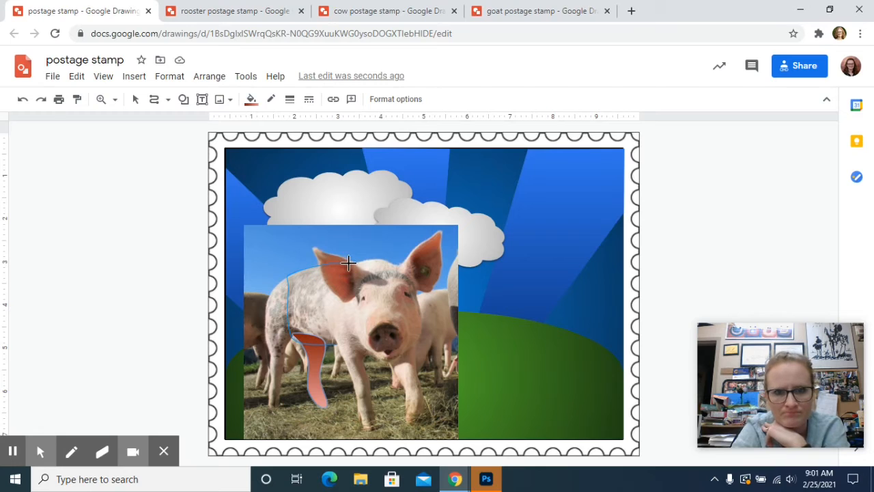
{"action": "left_click", "coordinate": [354, 262]}
{"action": "left_click", "coordinate": [336, 319]}
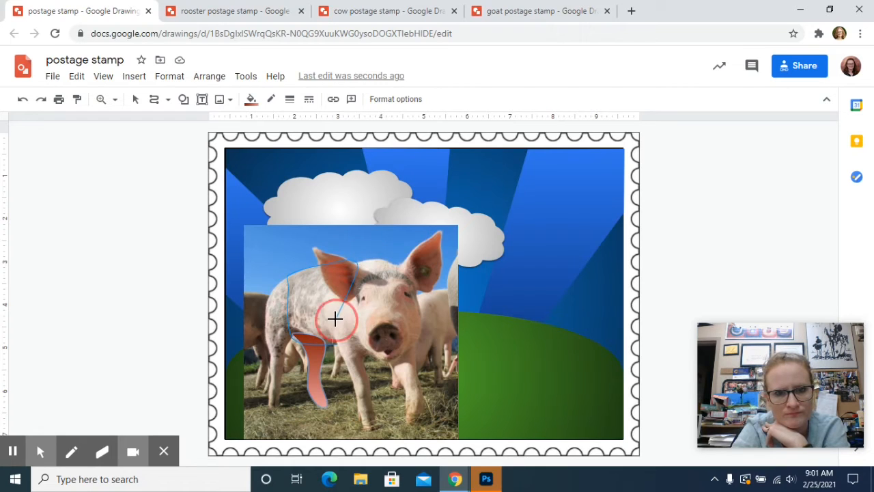
{"action": "double_click", "coordinate": [332, 342]}
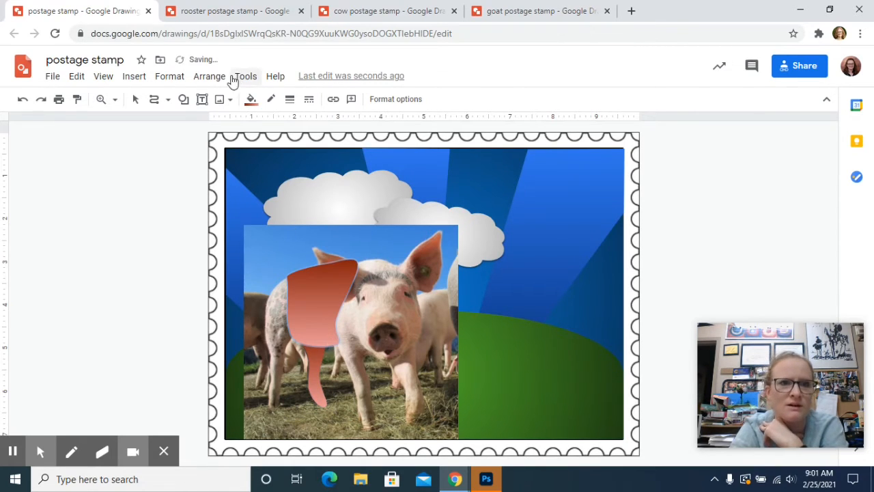
{"action": "left_click", "coordinate": [251, 99]}
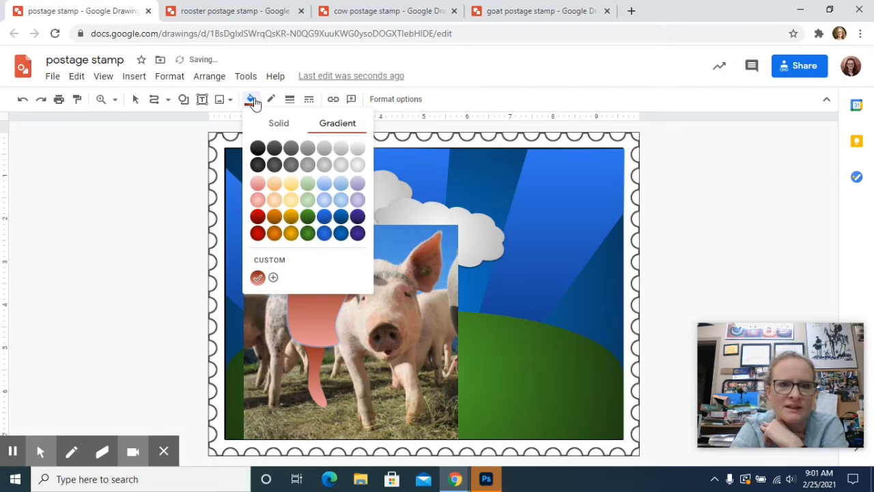
{"action": "left_click", "coordinate": [261, 196]}
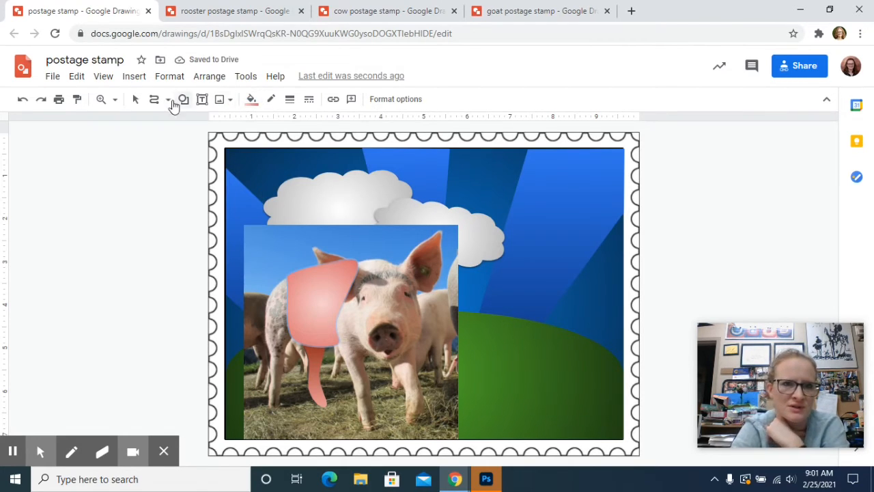
Step: Trace the pig's near hind leg and haunch as a closed curve shape overlapping the torso's rear edge
{"action": "left_click", "coordinate": [157, 103]}
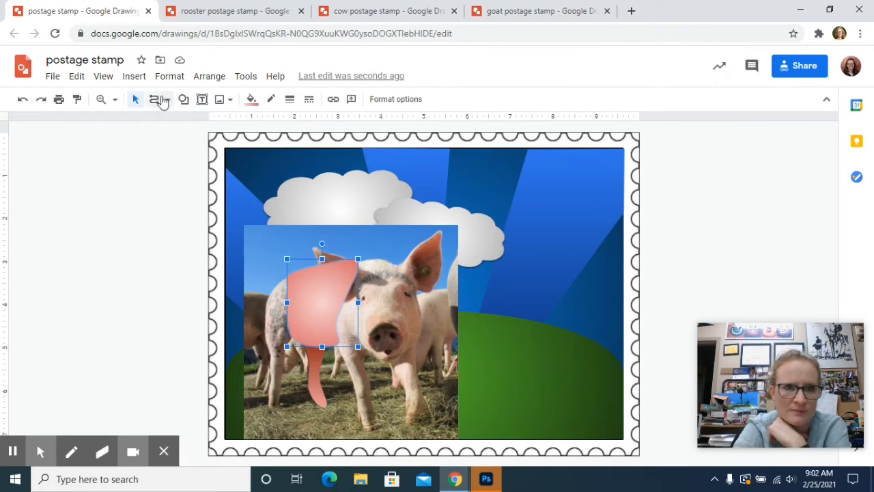
{"action": "left_click", "coordinate": [154, 102]}
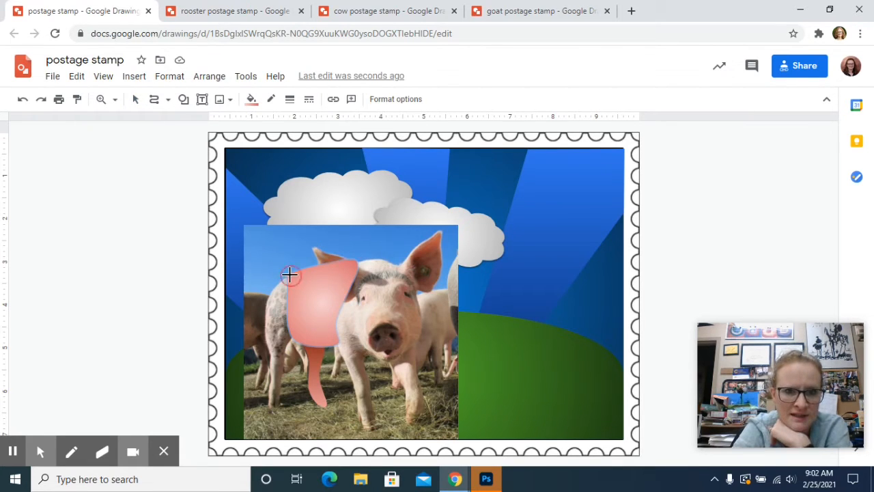
{"action": "left_click", "coordinate": [267, 292]}
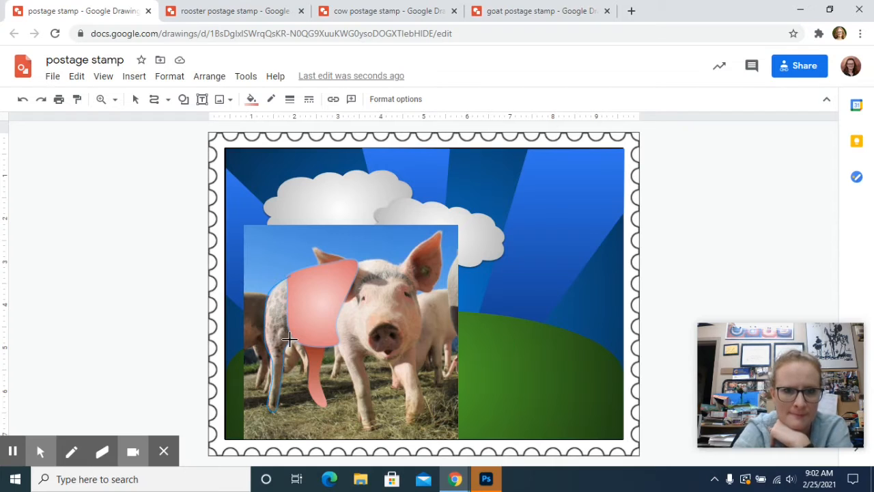
{"action": "left_click", "coordinate": [308, 280]}
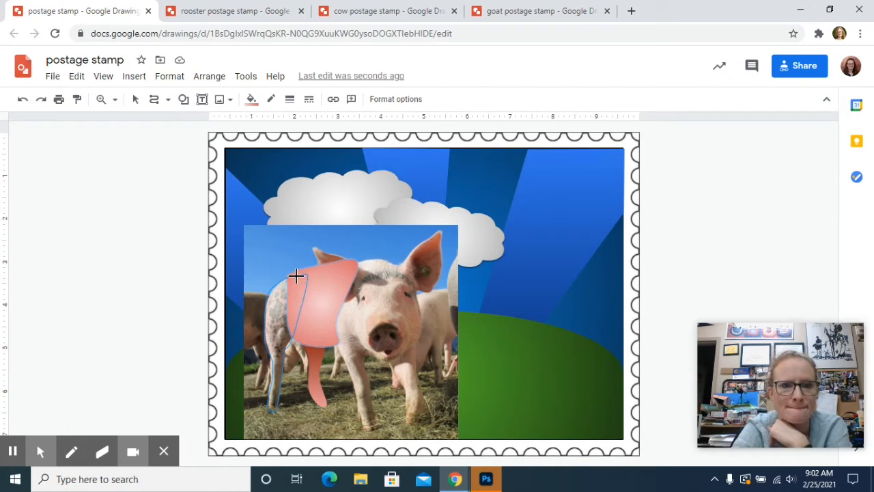
{"action": "left_click", "coordinate": [290, 275]}
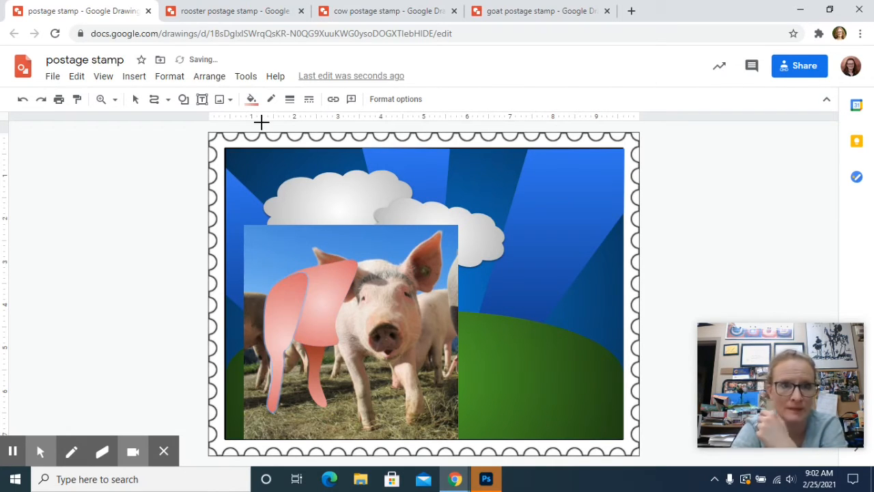
Step: Fill the near hind leg with a custom radial gradient centred on the shape, from pale orange in the middle to light red outside
{"action": "left_click", "coordinate": [252, 99]}
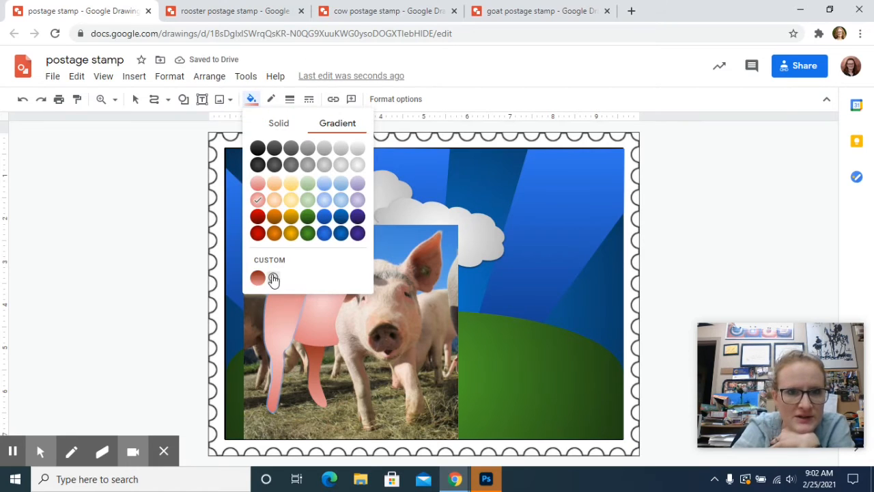
{"action": "left_click", "coordinate": [273, 278]}
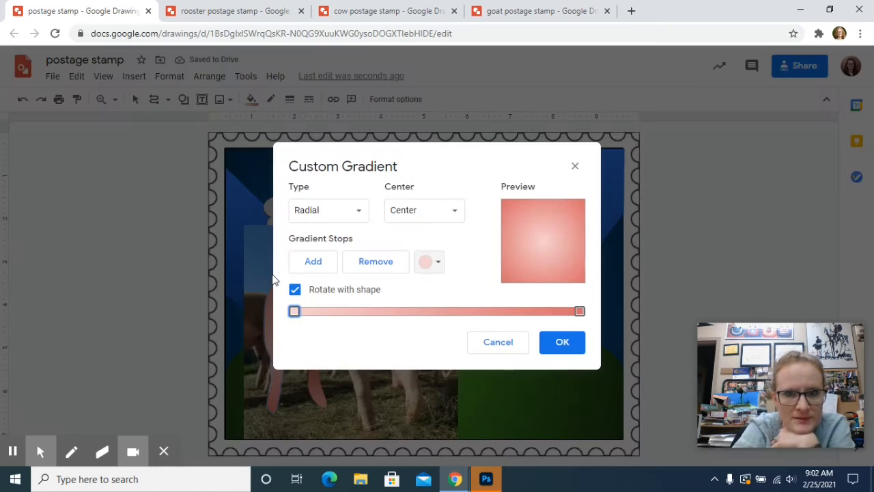
{"action": "left_click", "coordinate": [579, 311]}
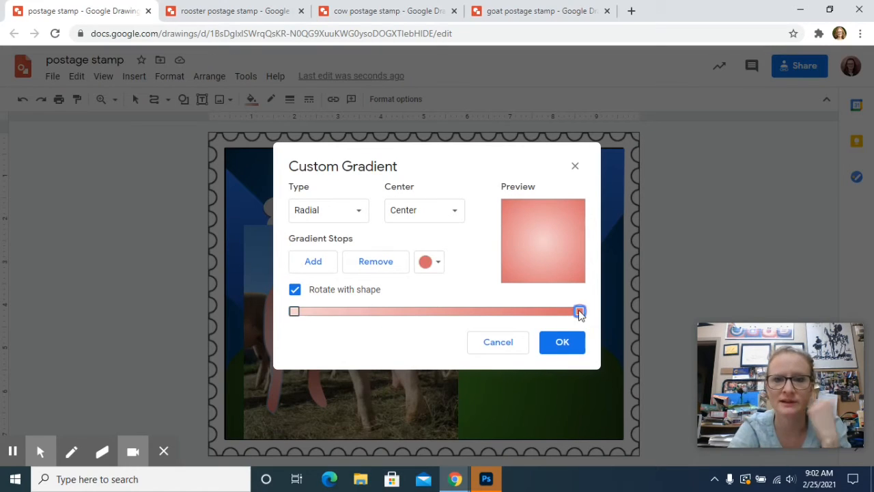
{"action": "left_click", "coordinate": [437, 263]}
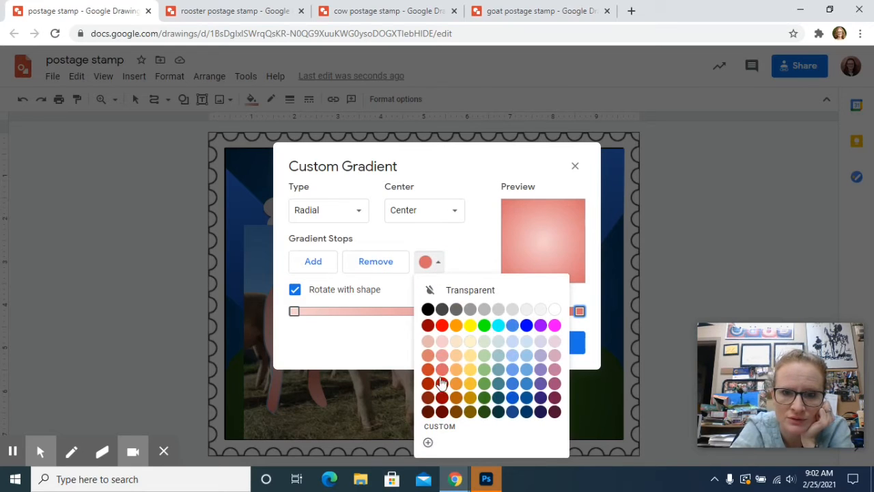
{"action": "left_click", "coordinate": [442, 356]}
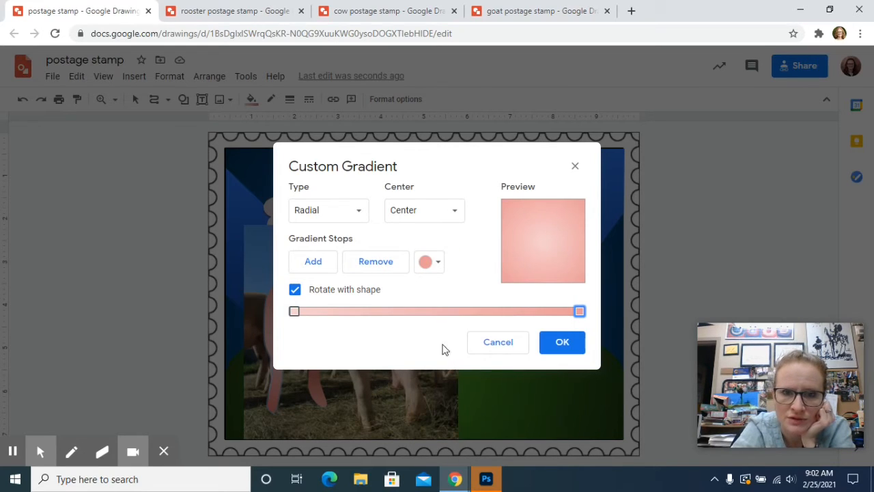
{"action": "left_click", "coordinate": [294, 312]}
{"action": "left_click", "coordinate": [437, 263]}
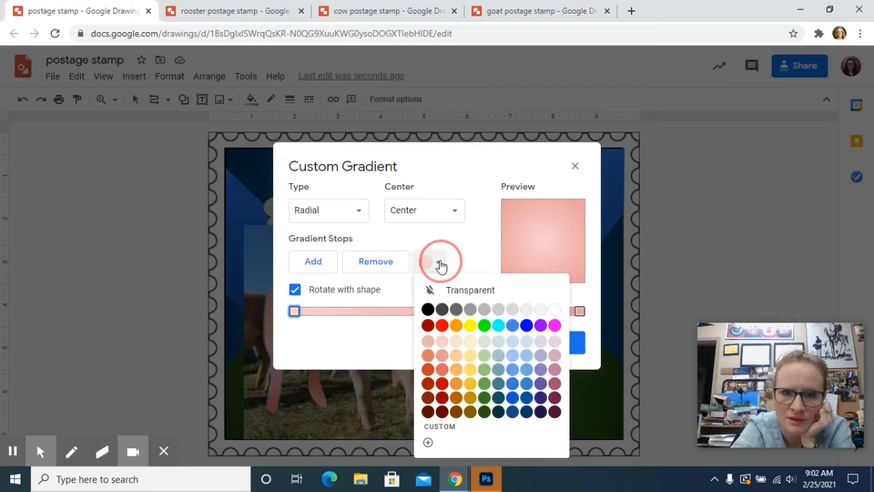
{"action": "left_click", "coordinate": [444, 343]}
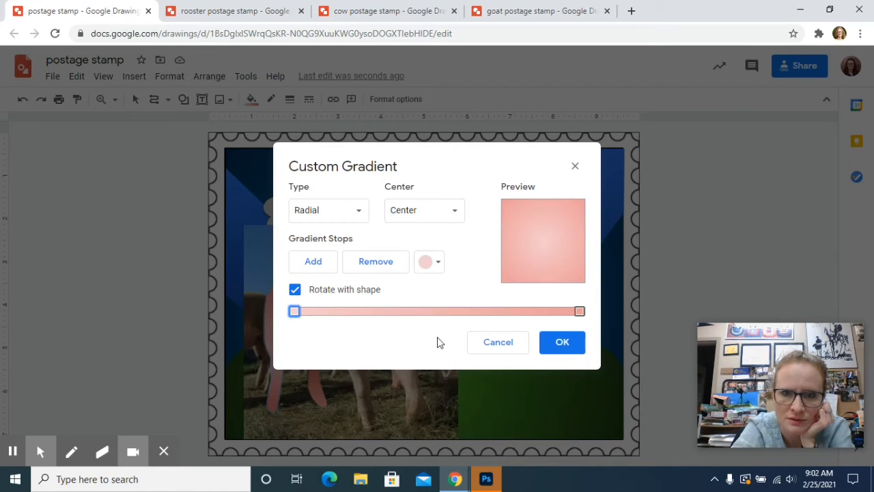
{"action": "left_click", "coordinate": [440, 263]}
{"action": "left_click", "coordinate": [463, 349]}
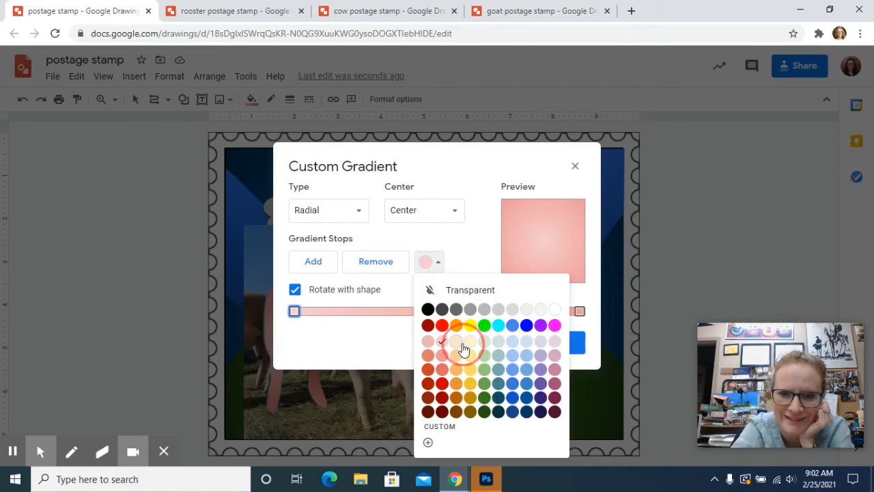
{"action": "left_click", "coordinate": [549, 358]}
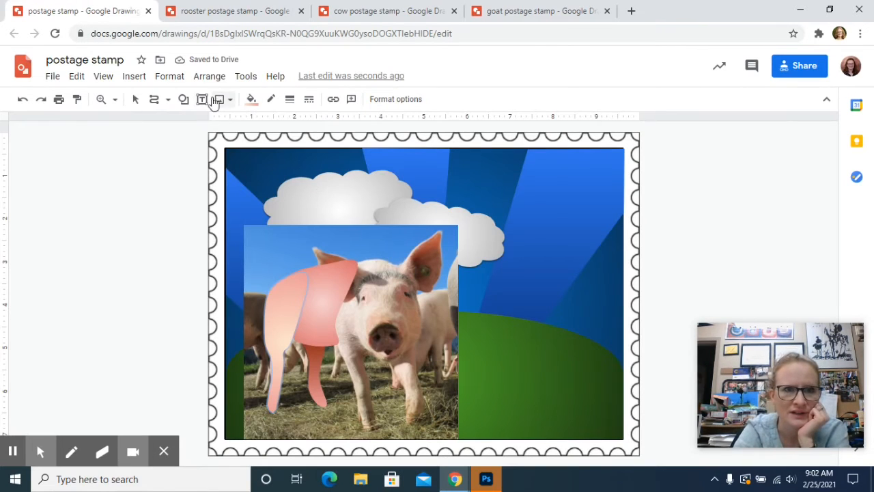
Step: Trace the pig's two front legs as closed curve shapes and fill both with the custom reddish-brown-to-salmon linear gradient
{"action": "left_click", "coordinate": [153, 103]}
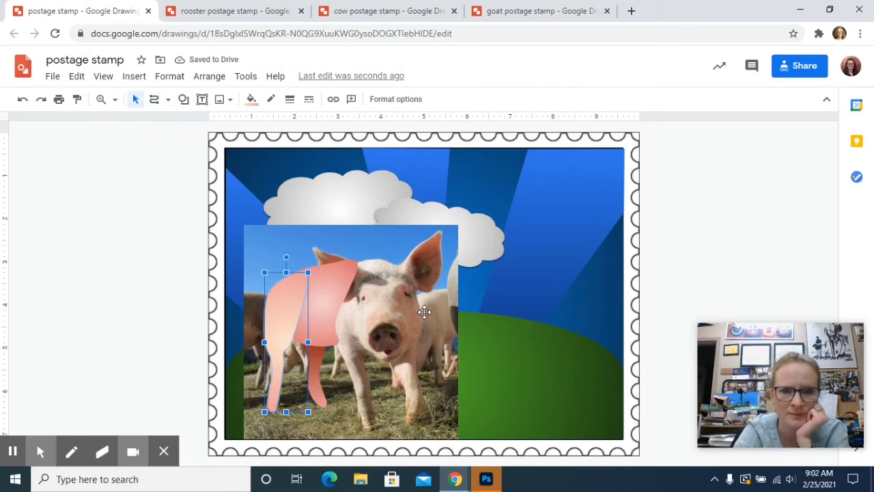
{"action": "mouse_move", "coordinate": [60, 452]}
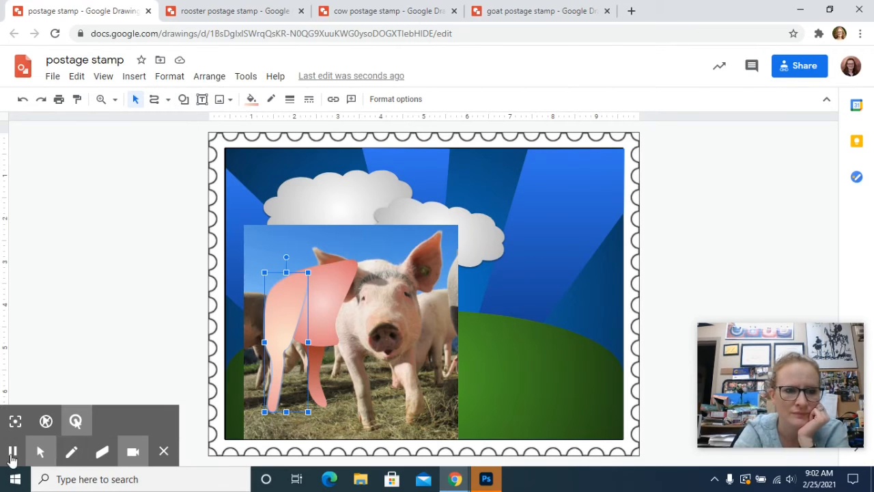
{"action": "left_click", "coordinate": [154, 99]}
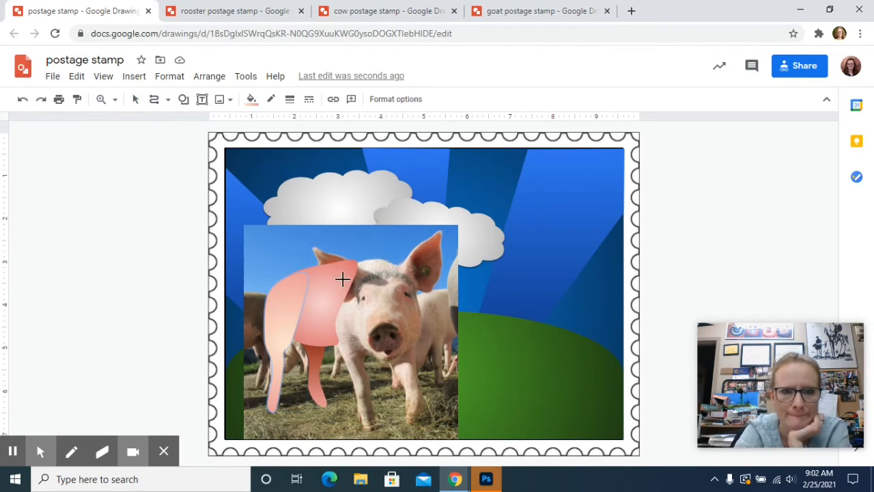
{"action": "mouse_move", "coordinate": [335, 298]}
{"action": "left_mouse_down"}
{"action": "mouse_move", "coordinate": [331, 336]}
{"action": "mouse_move", "coordinate": [361, 392]}
{"action": "mouse_move", "coordinate": [365, 432]}
{"action": "mouse_move", "coordinate": [377, 427]}
{"action": "mouse_move", "coordinate": [345, 273]}
{"action": "left_mouse_up"}
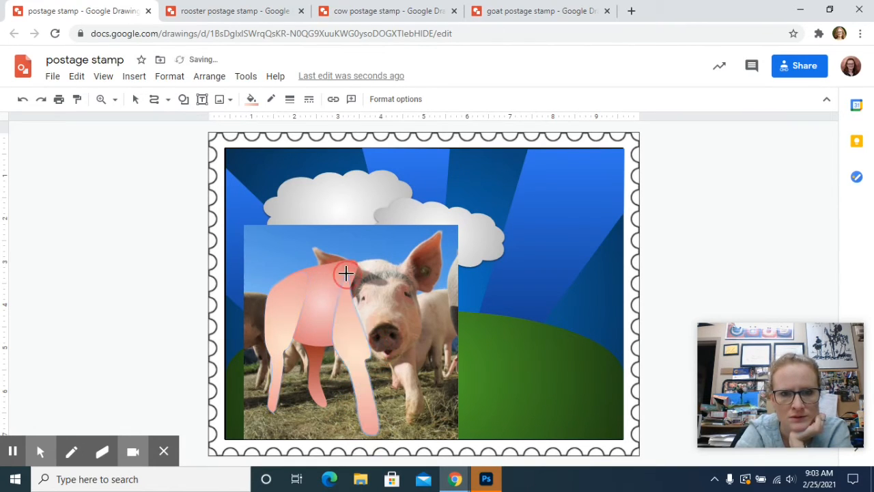
{"action": "left_click", "coordinate": [251, 100]}
{"action": "left_click", "coordinate": [260, 277]}
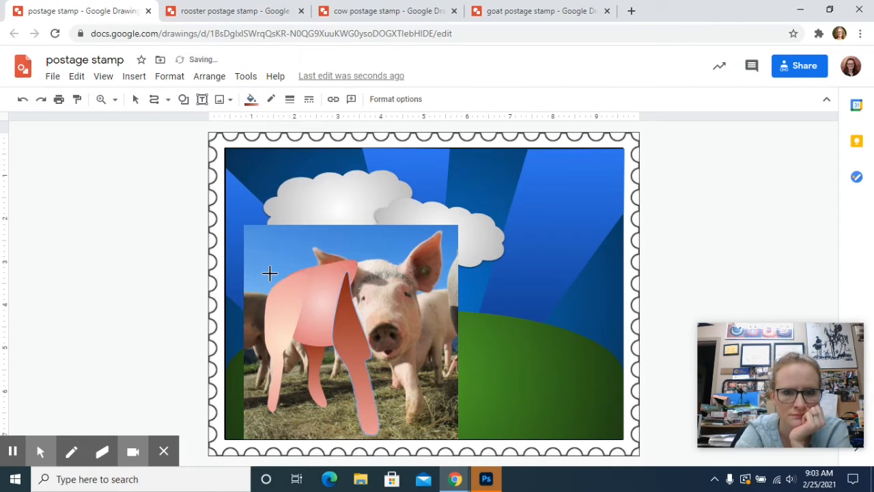
{"action": "mouse_move", "coordinate": [388, 359]}
{"action": "left_mouse_down"}
{"action": "mouse_move", "coordinate": [406, 387]}
{"action": "mouse_move", "coordinate": [406, 423]}
{"action": "mouse_move", "coordinate": [420, 418]}
{"action": "left_mouse_up"}
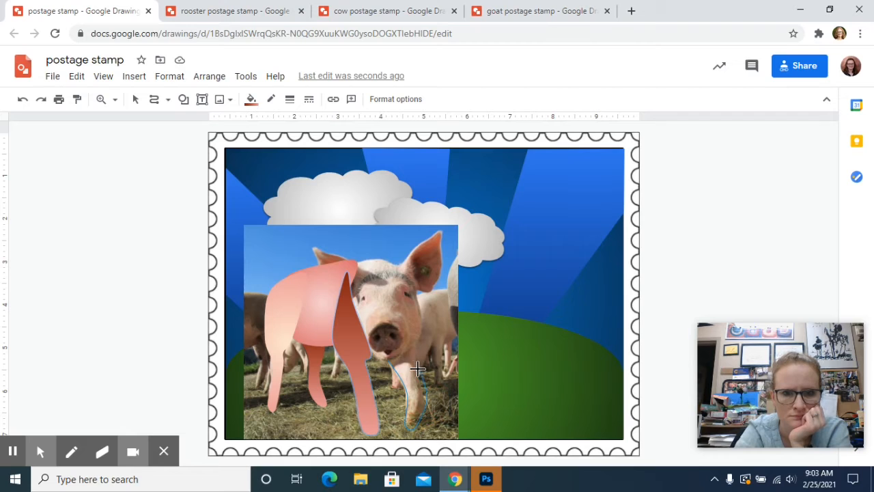
{"action": "left_click_drag", "start_coordinate": [388, 353], "coordinate": [386, 358]}
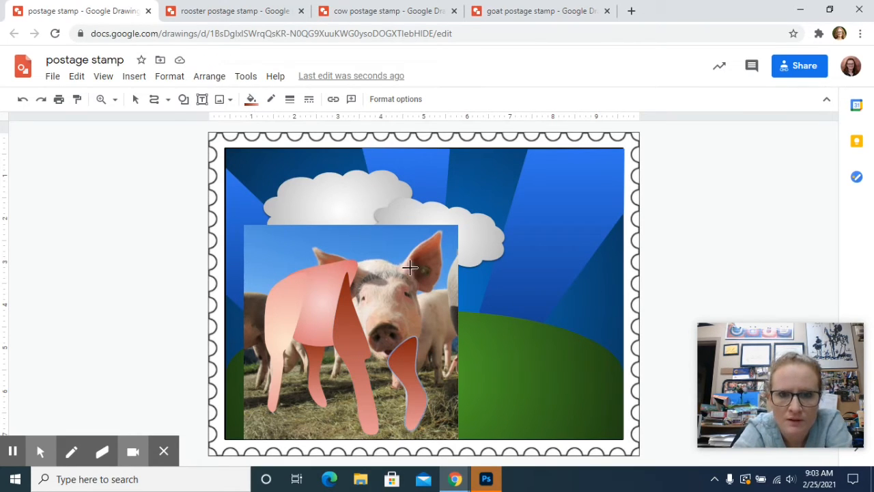
Step: Trace the pig's head without the ears as a closed curve shape and fill it with the custom pale-orange-to-light-red radial gradient
{"action": "mouse_move", "coordinate": [365, 259]}
{"action": "left_mouse_down"}
{"action": "mouse_move", "coordinate": [398, 263]}
{"action": "mouse_move", "coordinate": [416, 284]}
{"action": "mouse_move", "coordinate": [422, 314]}
{"action": "left_mouse_up"}
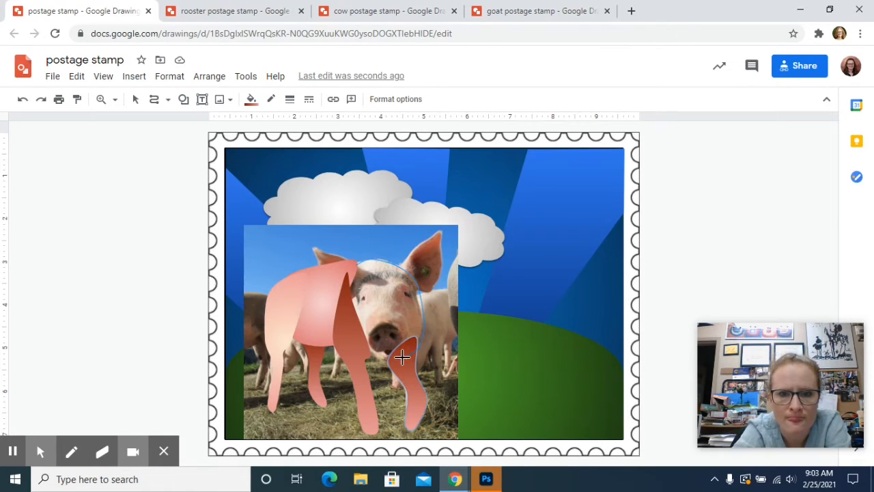
{"action": "left_click_drag", "start_coordinate": [402, 357], "coordinate": [382, 364]}
{"action": "mouse_move", "coordinate": [352, 335]}
{"action": "left_mouse_down"}
{"action": "mouse_move", "coordinate": [340, 306]}
{"action": "mouse_move", "coordinate": [355, 260]}
{"action": "left_mouse_up"}
{"action": "left_click", "coordinate": [251, 99]}
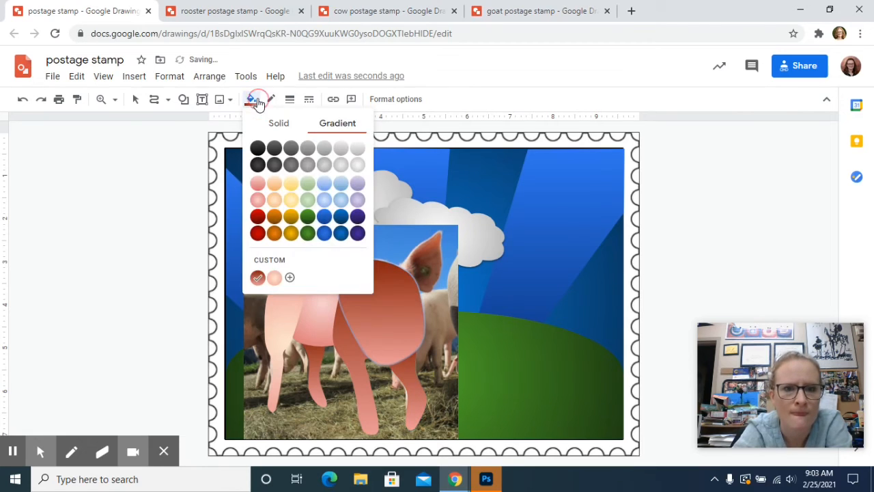
{"action": "left_click", "coordinate": [275, 278]}
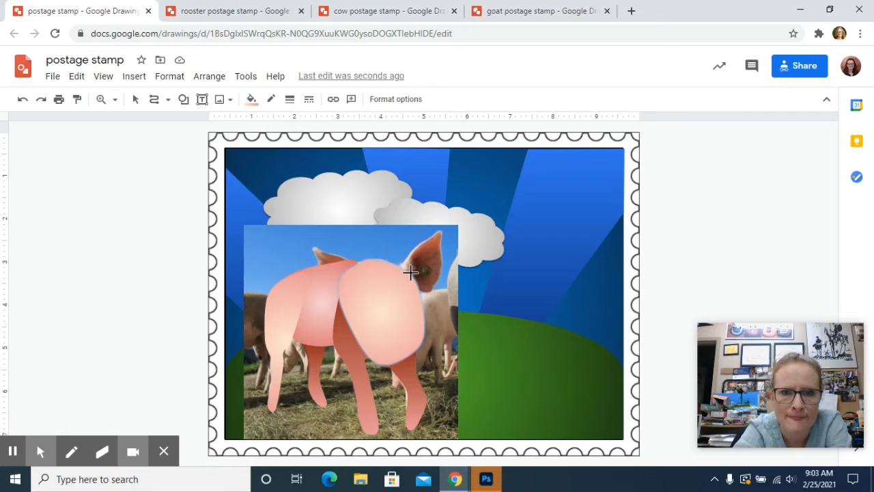
Step: Trace both of the pig's ears as closed curve shapes filled with the custom reddish-brown-to-salmon linear gradient
{"action": "mouse_move", "coordinate": [411, 271]}
{"action": "left_mouse_down"}
{"action": "mouse_move", "coordinate": [427, 295]}
{"action": "mouse_move", "coordinate": [437, 278]}
{"action": "mouse_move", "coordinate": [441, 230]}
{"action": "mouse_move", "coordinate": [410, 254]}
{"action": "left_mouse_up"}
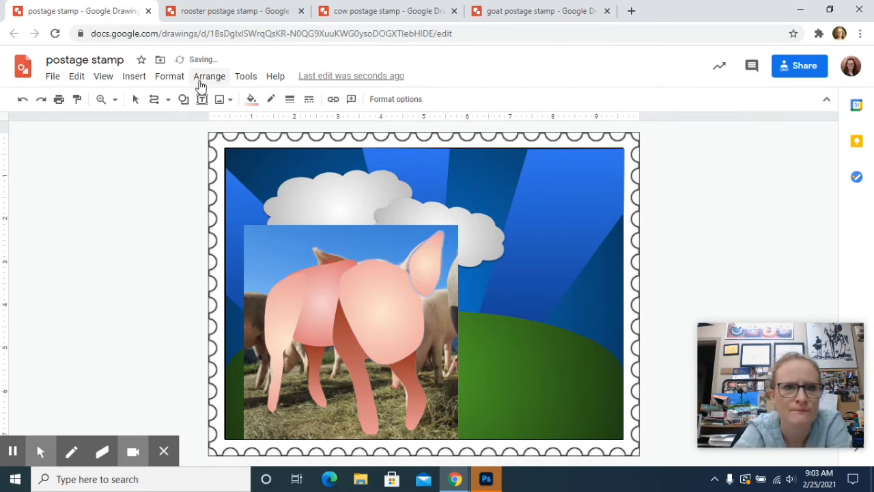
{"action": "left_click", "coordinate": [251, 99]}
{"action": "left_click", "coordinate": [255, 277]}
{"action": "mouse_move", "coordinate": [312, 251]}
{"action": "left_mouse_down"}
{"action": "mouse_move", "coordinate": [356, 263]}
{"action": "mouse_move", "coordinate": [361, 283]}
{"action": "mouse_move", "coordinate": [341, 293]}
{"action": "mouse_move", "coordinate": [313, 250]}
{"action": "left_mouse_up"}
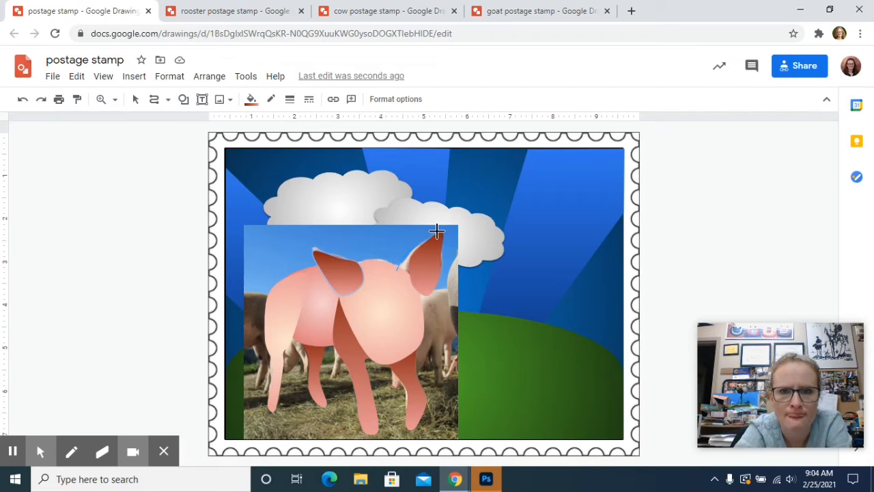
Step: Trace a thin rim along the upper edge of each ear as curve shapes filled with the custom pale-orange-to-light-red radial gradient
{"action": "left_click_drag", "start_coordinate": [440, 229], "coordinate": [441, 229]}
{"action": "key", "text": "ctrl+z"}
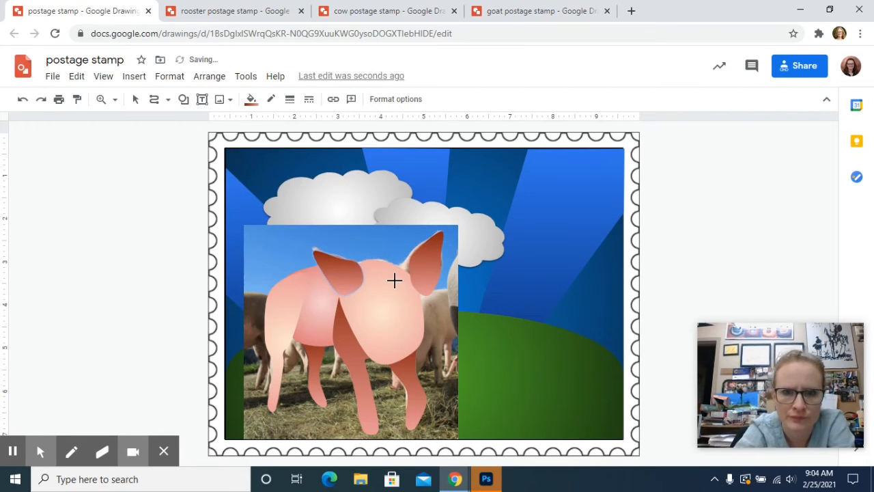
{"action": "mouse_move", "coordinate": [400, 270]}
{"action": "left_mouse_down"}
{"action": "mouse_move", "coordinate": [410, 279]}
{"action": "mouse_move", "coordinate": [412, 258]}
{"action": "left_mouse_up"}
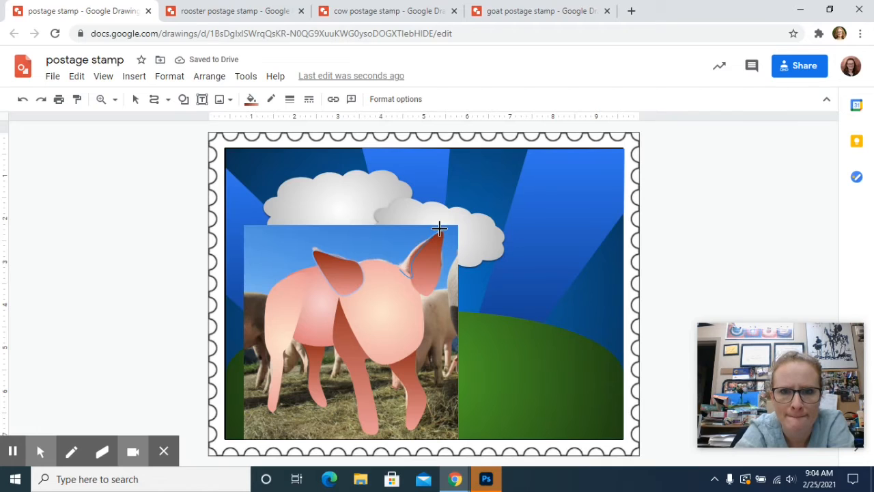
{"action": "left_click", "coordinate": [400, 267]}
{"action": "left_click", "coordinate": [251, 99]}
{"action": "left_click", "coordinate": [274, 276]}
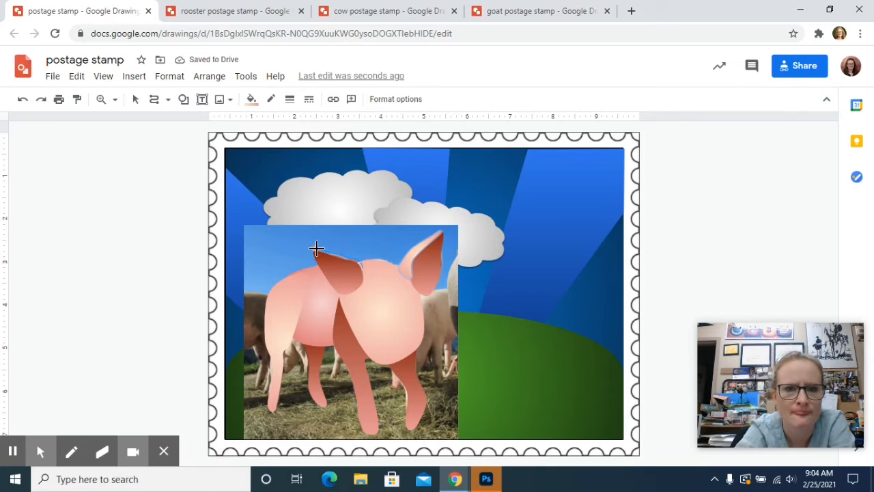
{"action": "left_click", "coordinate": [313, 249]}
{"action": "left_click", "coordinate": [339, 259]}
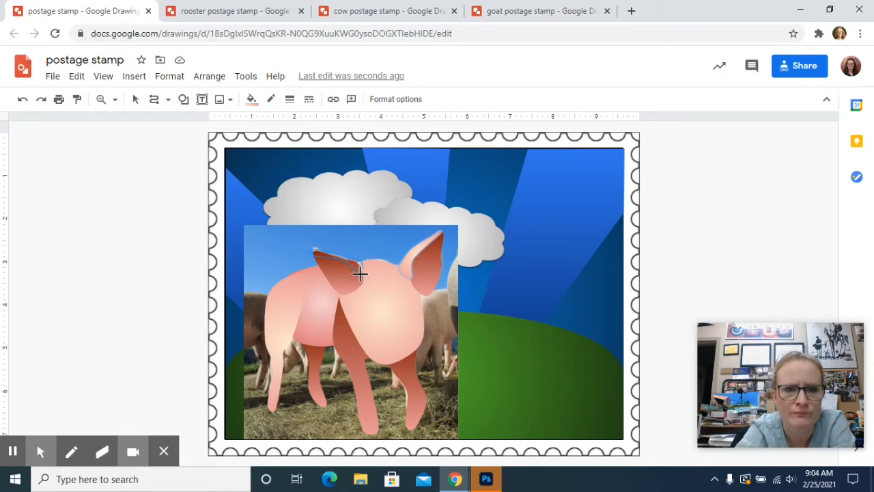
{"action": "double_click", "coordinate": [362, 271]}
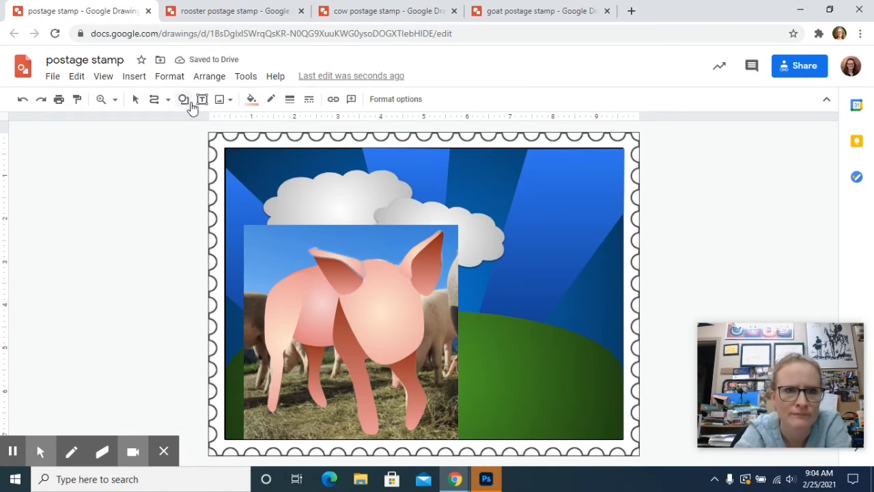
Step: Move the pig photo out from behind the traced shapes to beside the stamp's left edge as a reference
{"action": "left_click", "coordinate": [134, 101]}
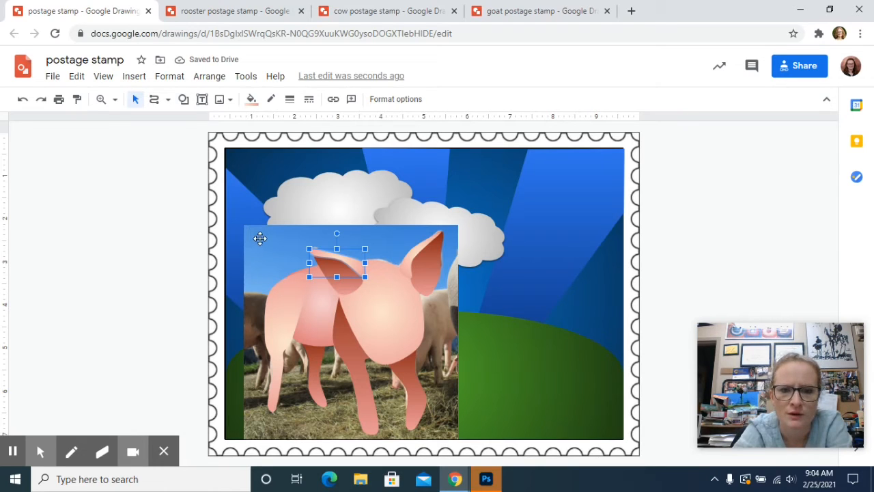
{"action": "left_click_drag", "start_coordinate": [260, 238], "coordinate": [69, 218]}
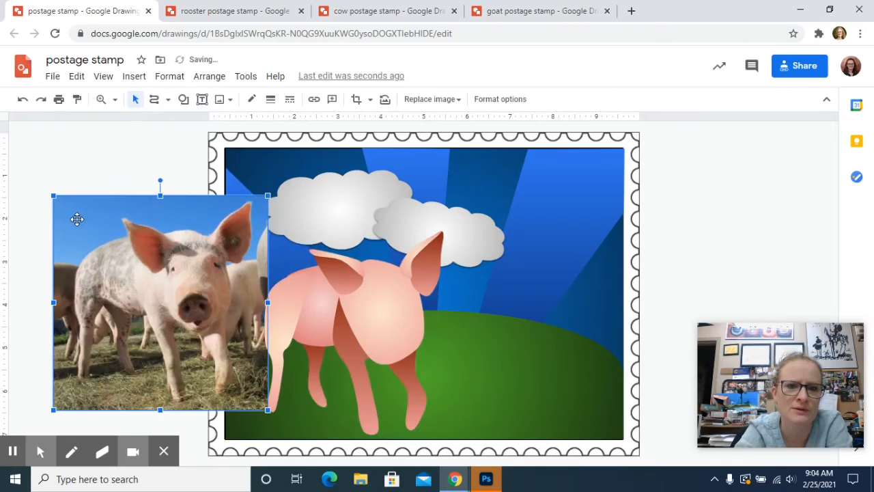
{"action": "left_click_drag", "start_coordinate": [125, 277], "coordinate": [116, 268]}
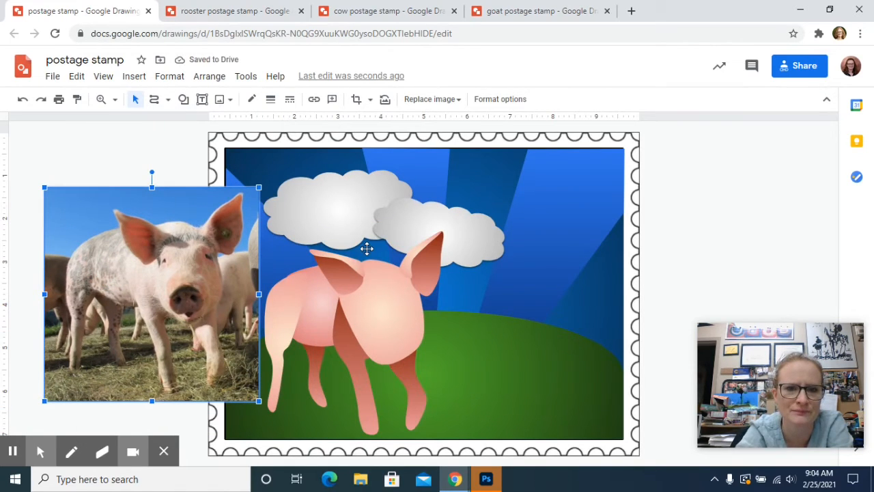
Step: Draw a narrow closed curve shape for the eye socket below the pig's right-hand ear and fill it with the custom reddish-brown-to-salmon gradient
{"action": "left_click", "coordinate": [357, 316]}
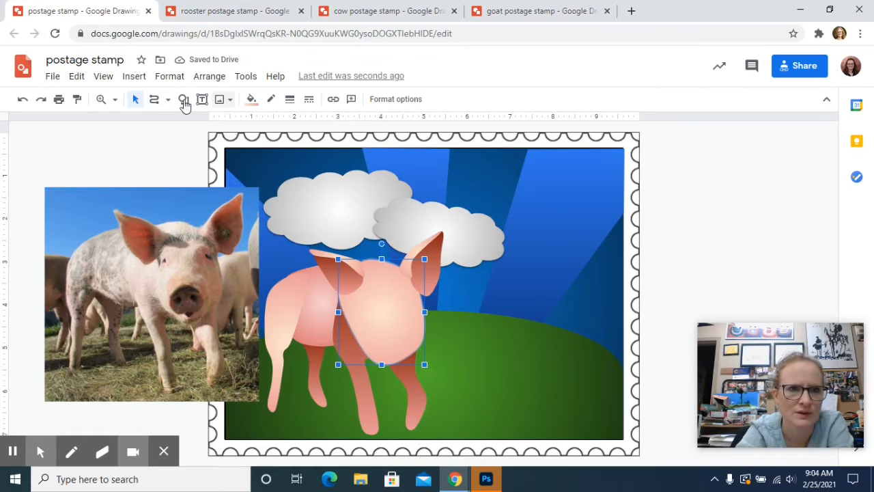
{"action": "left_click", "coordinate": [155, 100]}
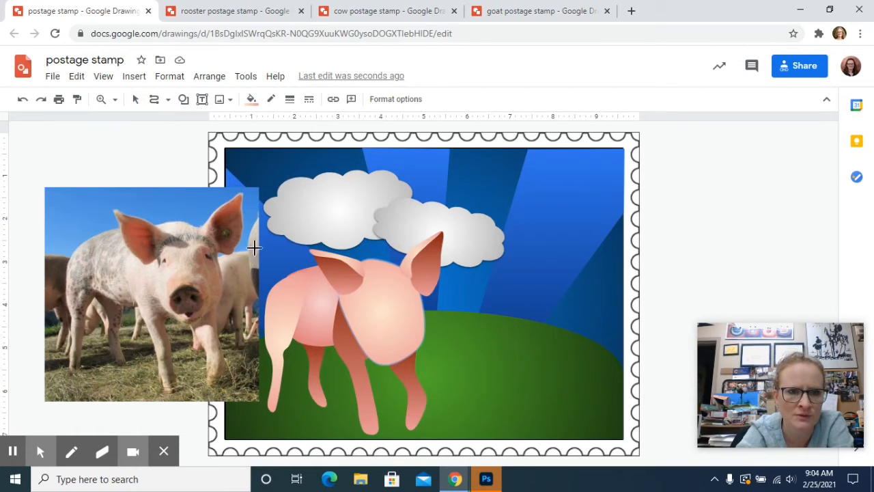
{"action": "left_click", "coordinate": [402, 283]}
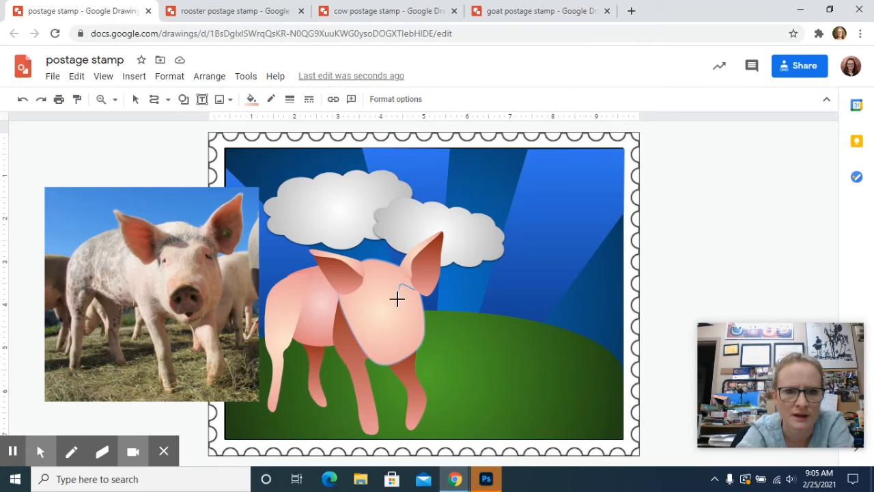
{"action": "left_click", "coordinate": [420, 319]}
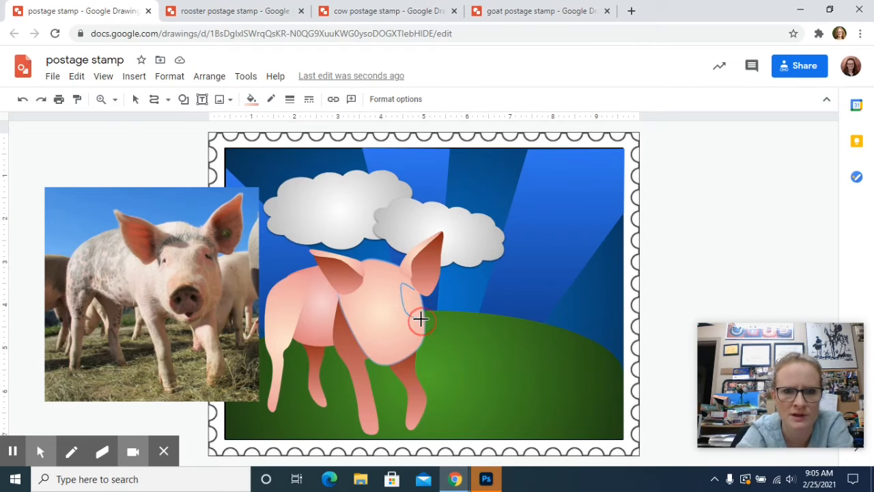
{"action": "left_click", "coordinate": [415, 289]}
{"action": "left_click", "coordinate": [252, 99]}
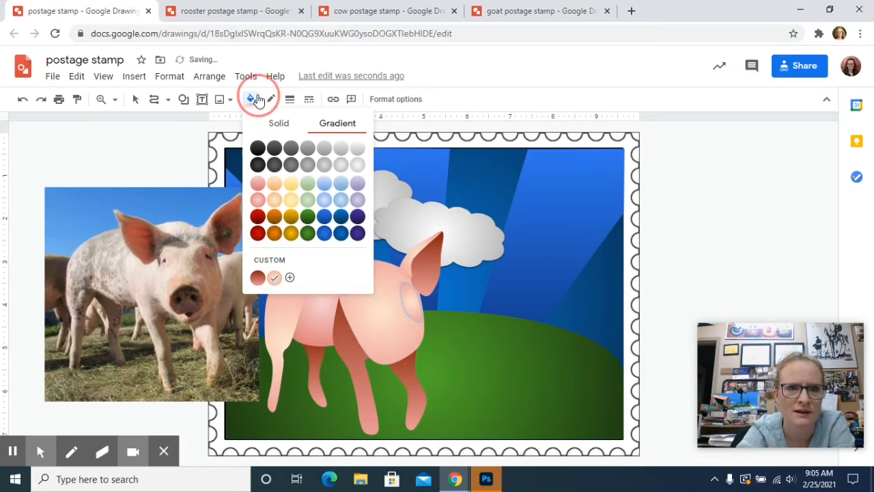
{"action": "left_click", "coordinate": [258, 275]}
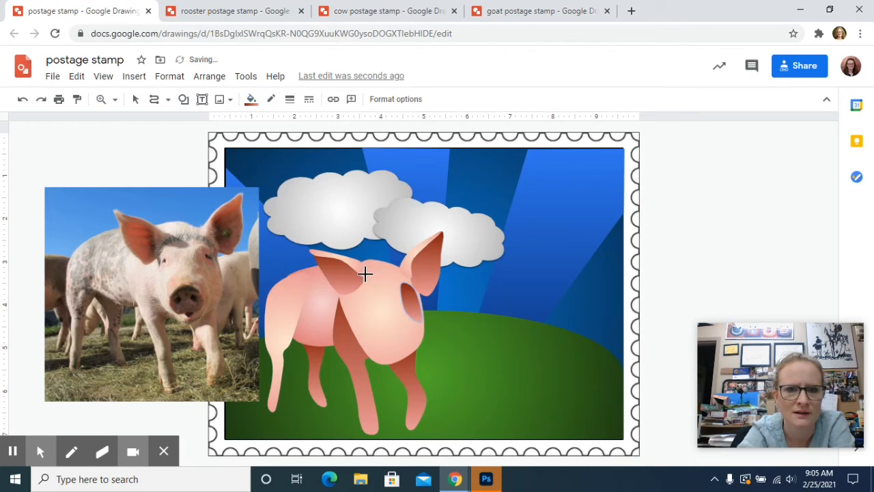
Step: Refill the right-hand eye socket with a new custom 90° linear gradient running from orange-red to salmon
{"action": "left_click", "coordinate": [250, 99]}
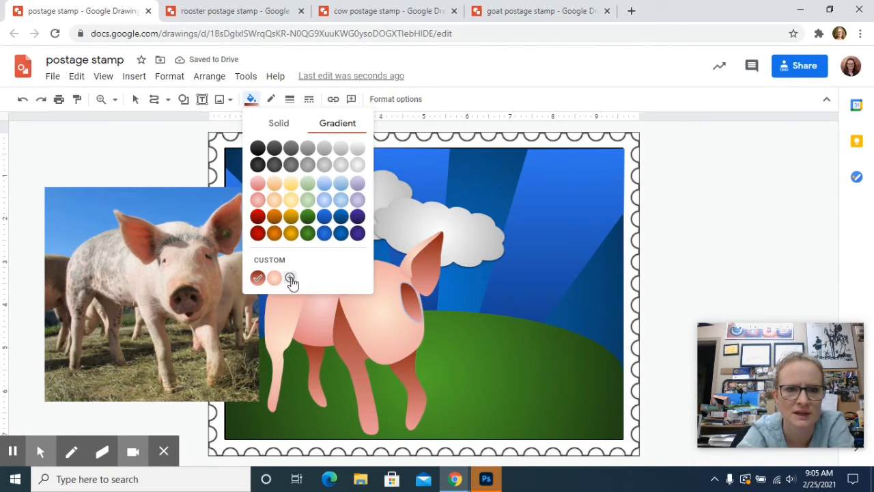
{"action": "left_click", "coordinate": [290, 278]}
{"action": "left_click", "coordinate": [427, 262]}
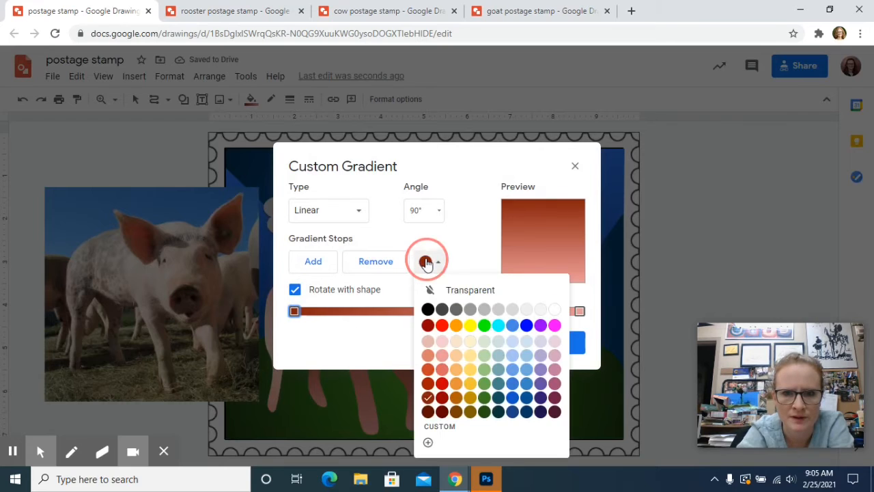
{"action": "left_click", "coordinate": [430, 383]}
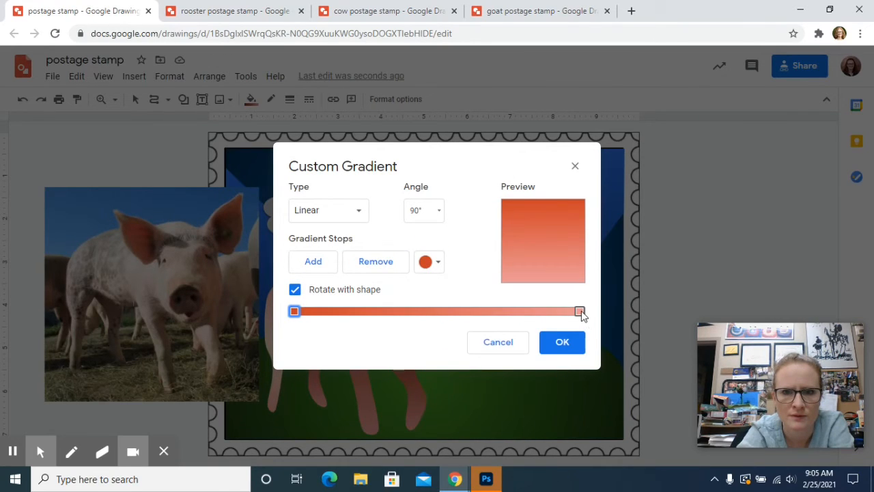
{"action": "left_click", "coordinate": [572, 341]}
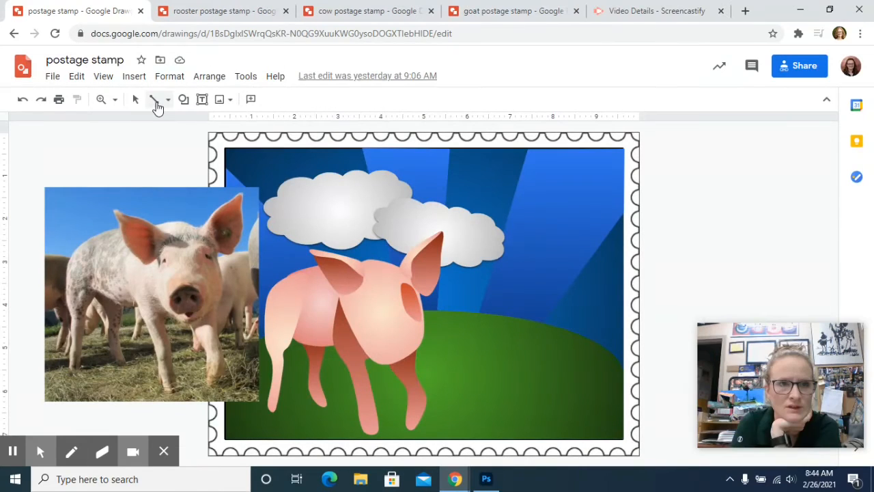
Step: Draw a small closed teardrop-like curve shape for the other eye socket below the pig's left-hand ear
{"action": "left_click", "coordinate": [156, 100]}
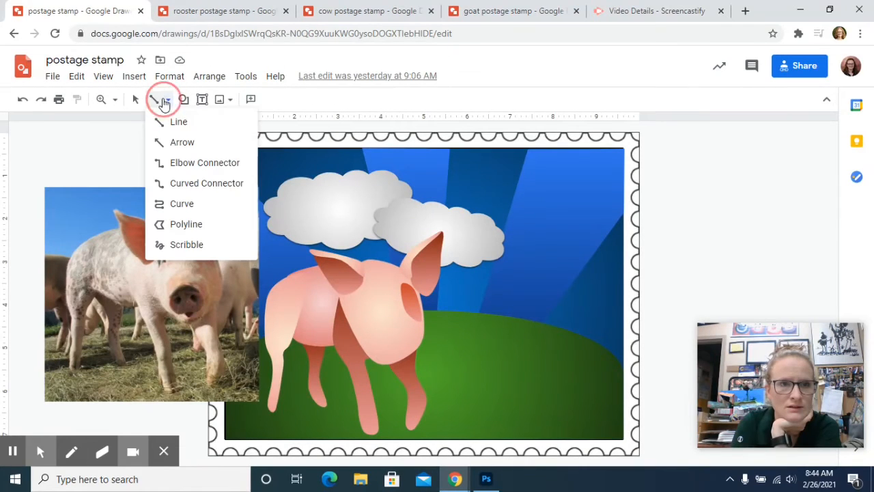
{"action": "left_click", "coordinate": [181, 244]}
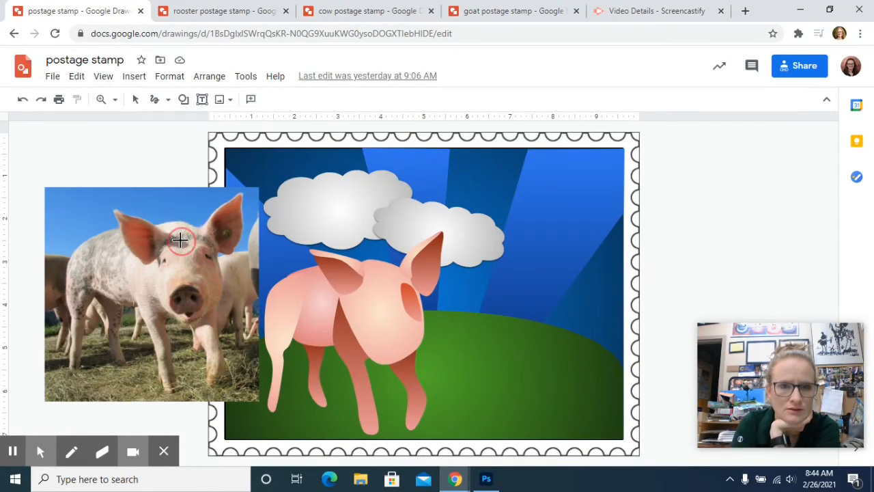
{"action": "left_click", "coordinate": [360, 301]}
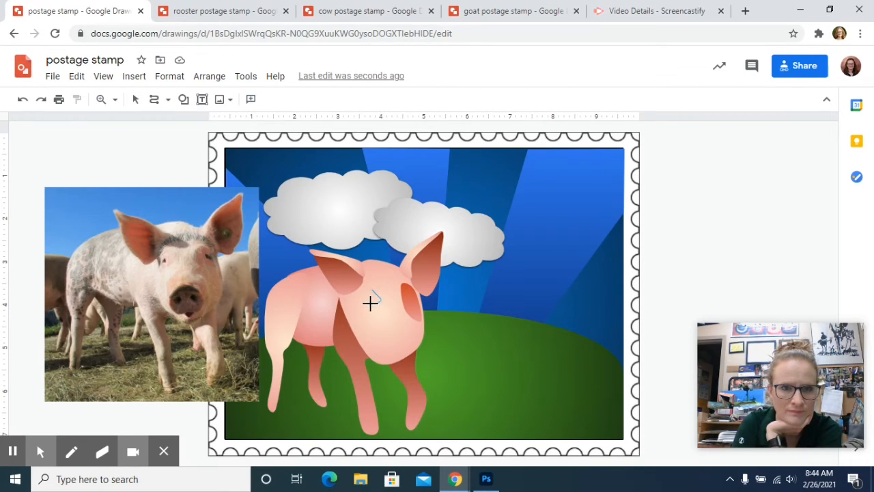
{"action": "left_click", "coordinate": [359, 309]}
{"action": "left_click", "coordinate": [369, 288]}
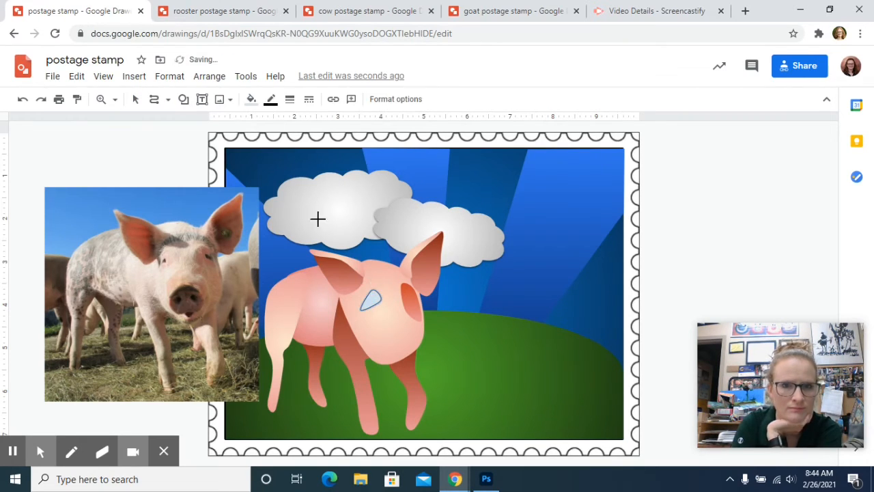
Step: Fill the new left-hand eye socket with the custom orange-red-to-salmon gradient and make its outline transparent
{"action": "left_click", "coordinate": [251, 99]}
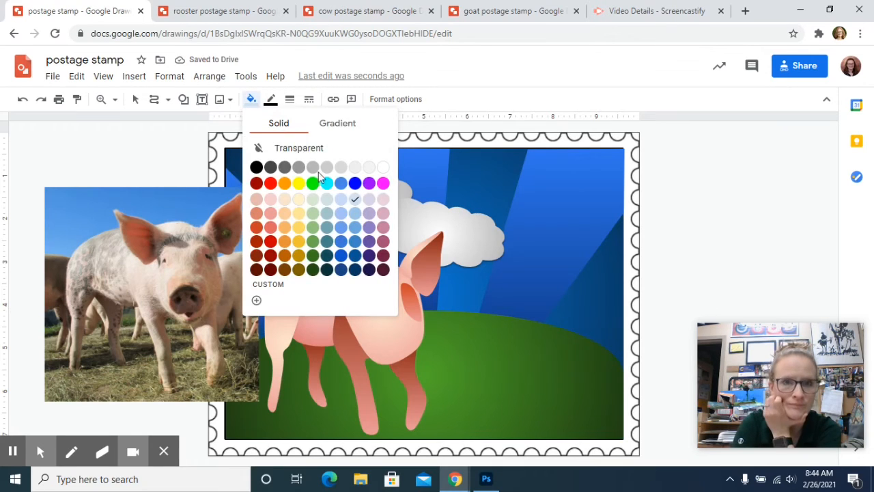
{"action": "left_click", "coordinate": [337, 123]}
{"action": "left_click", "coordinate": [290, 276]}
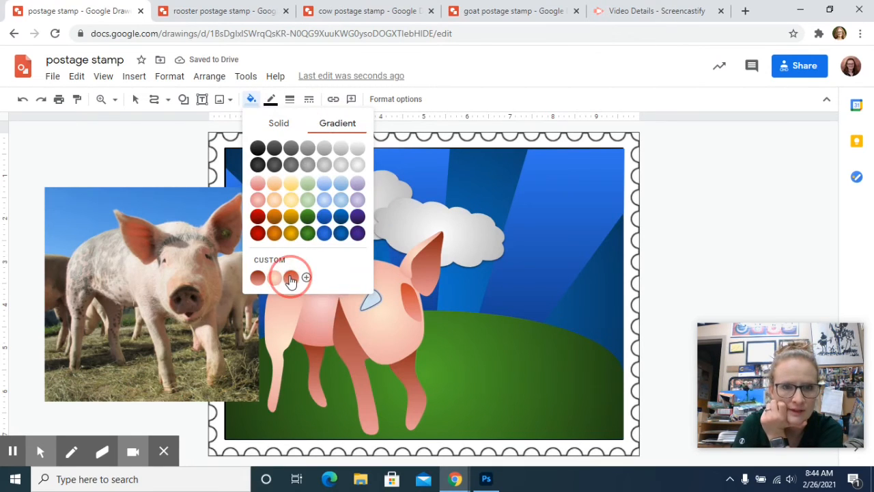
{"action": "left_click", "coordinate": [277, 104]}
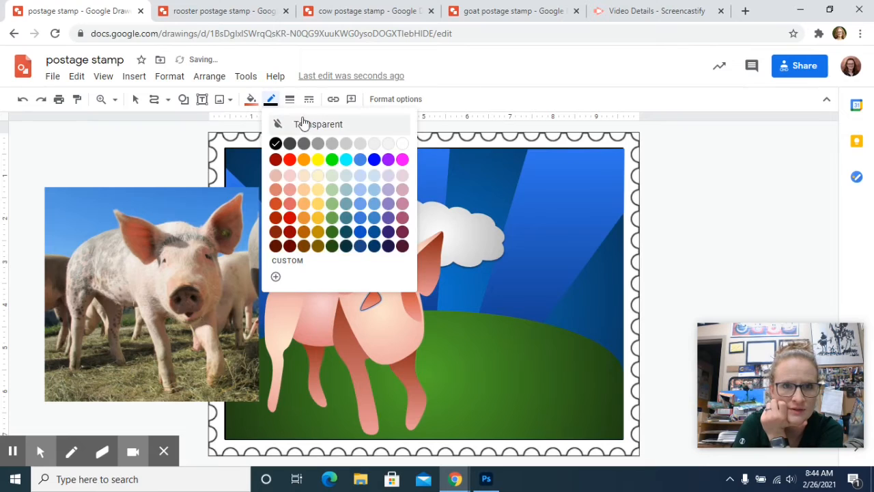
{"action": "left_click", "coordinate": [302, 124]}
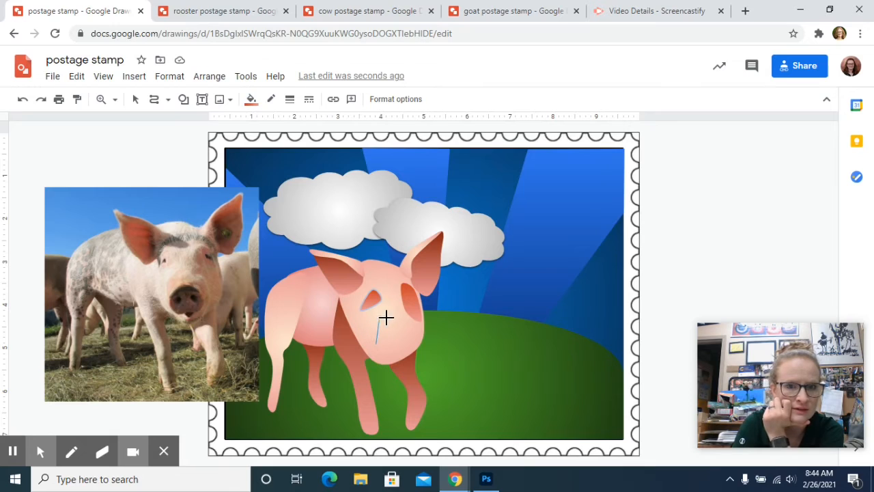
Step: Draw the snout at the bottom of the face as a closed orange-red gradient curve shape with a smaller closed shape inside it
{"action": "left_click", "coordinate": [406, 318]}
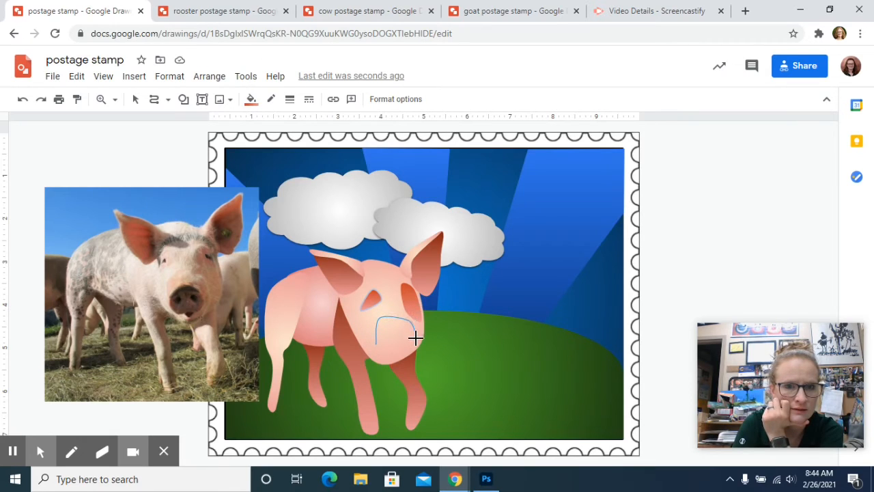
{"action": "left_click", "coordinate": [375, 343]}
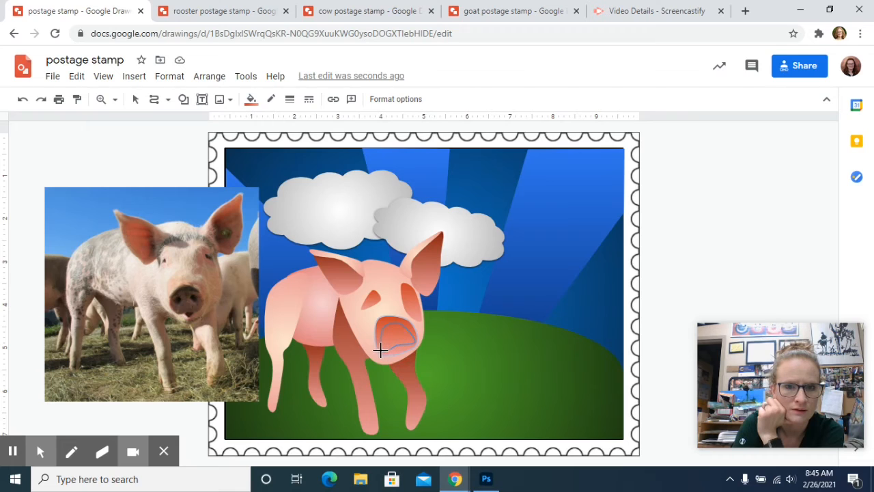
{"action": "left_click", "coordinate": [379, 345]}
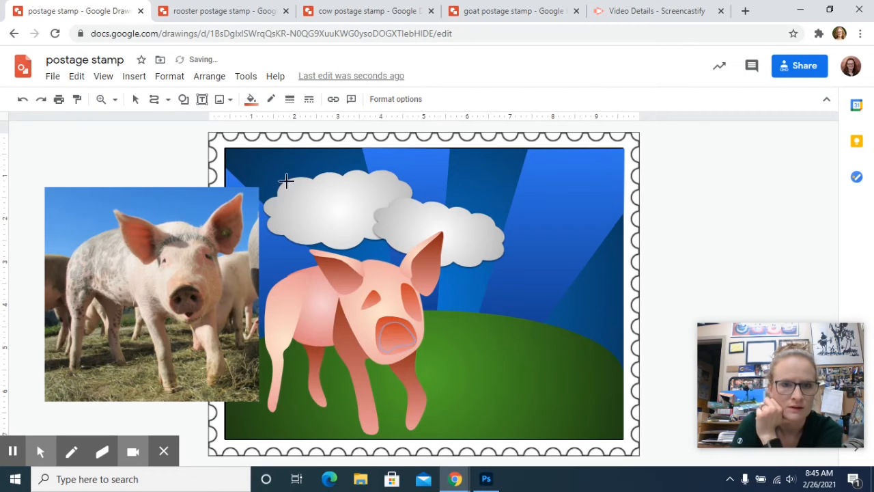
Step: Fill the inner snout shape with a new custom 90° linear gradient running from a muted greyish brown to salmon
{"action": "left_click", "coordinate": [252, 102]}
{"action": "left_click", "coordinate": [320, 124]}
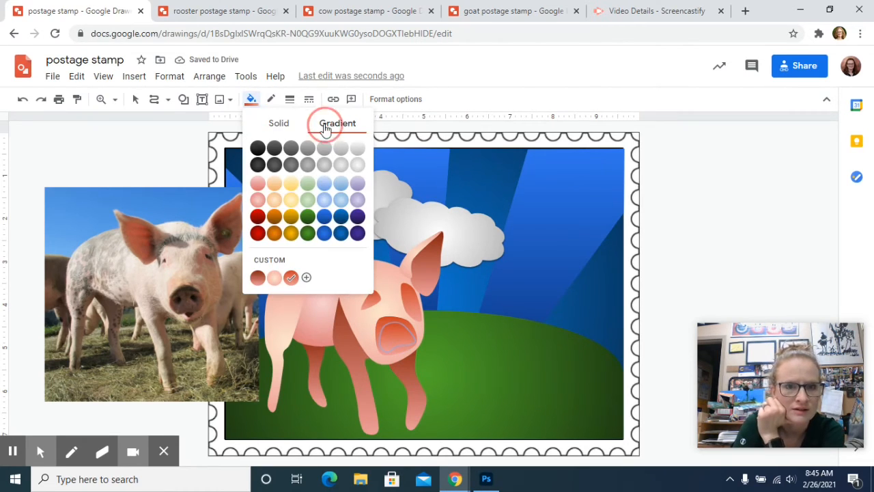
{"action": "left_click", "coordinate": [308, 277]}
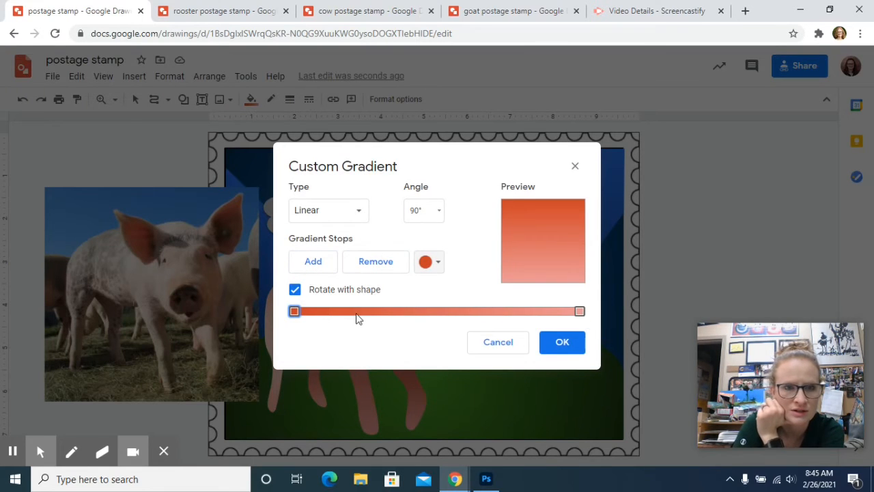
{"action": "left_click", "coordinate": [439, 262]}
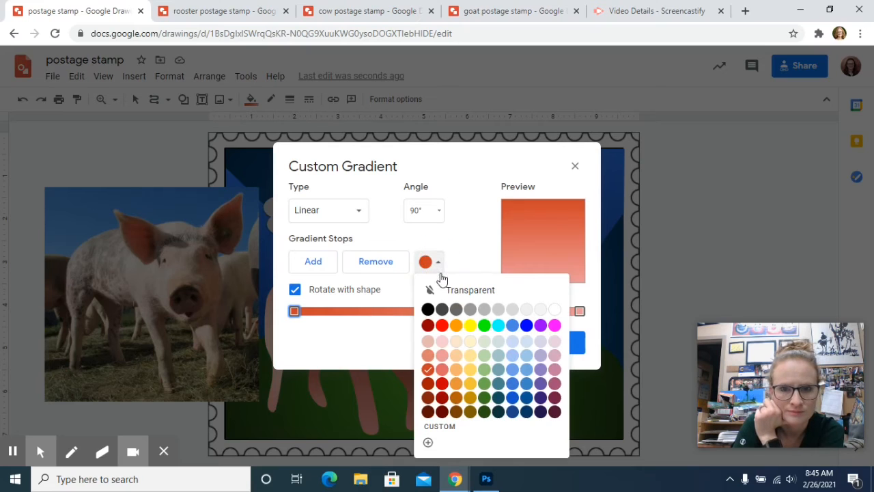
{"action": "left_click", "coordinate": [428, 443]}
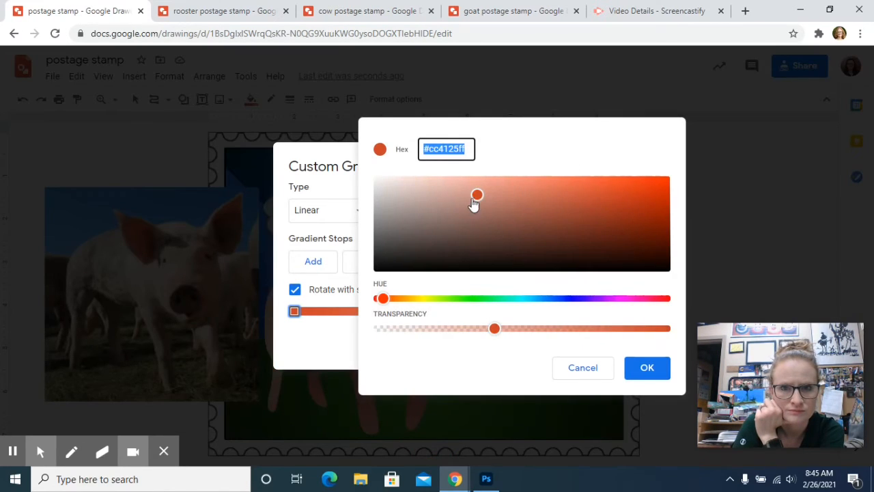
{"action": "mouse_move", "coordinate": [471, 199]}
{"action": "left_mouse_down"}
{"action": "mouse_move", "coordinate": [433, 215]}
{"action": "mouse_move", "coordinate": [440, 207]}
{"action": "mouse_move", "coordinate": [465, 221]}
{"action": "mouse_move", "coordinate": [474, 213]}
{"action": "left_mouse_up"}
{"action": "left_click", "coordinate": [648, 369]}
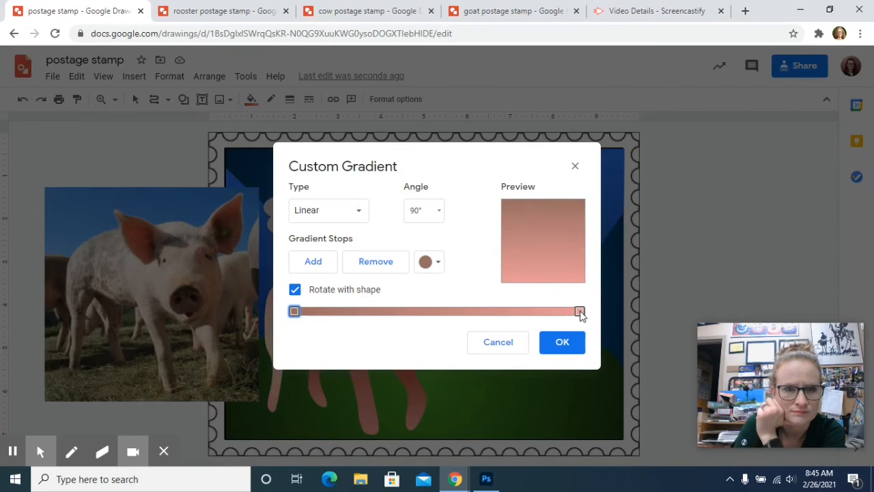
{"action": "left_click", "coordinate": [562, 341]}
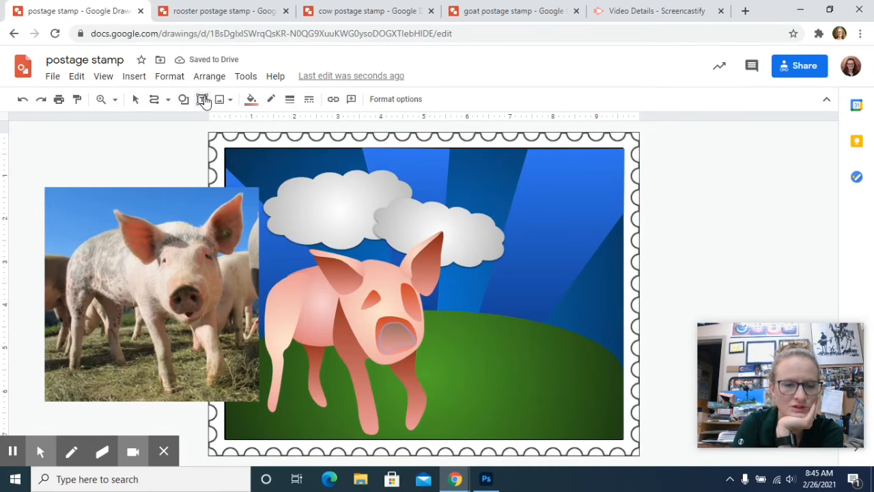
Step: Draw a small oval nostril on the left half of the inner snout with a dark grey fill and a transparent outline
{"action": "left_click", "coordinate": [183, 100]}
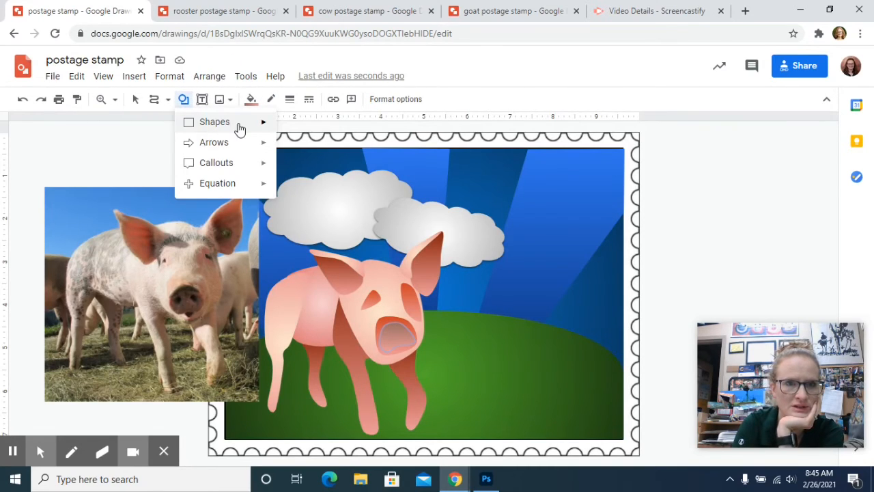
{"action": "mouse_move", "coordinate": [239, 128]}
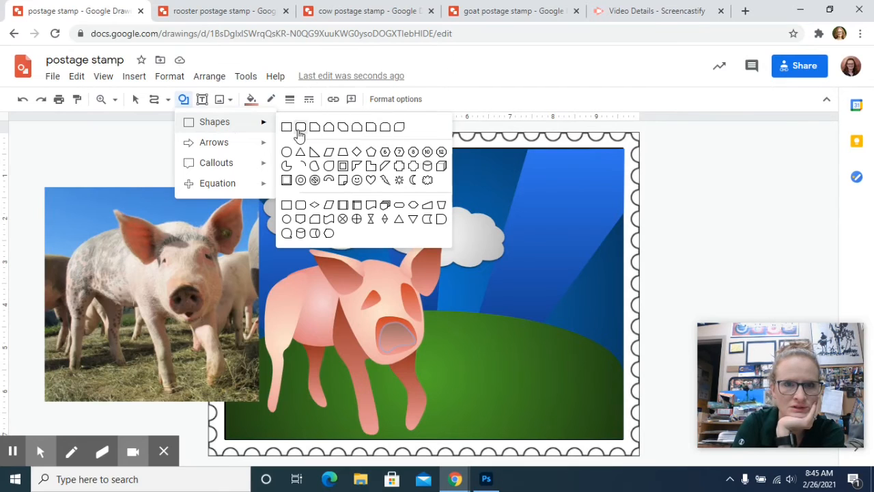
{"action": "left_click", "coordinate": [287, 151]}
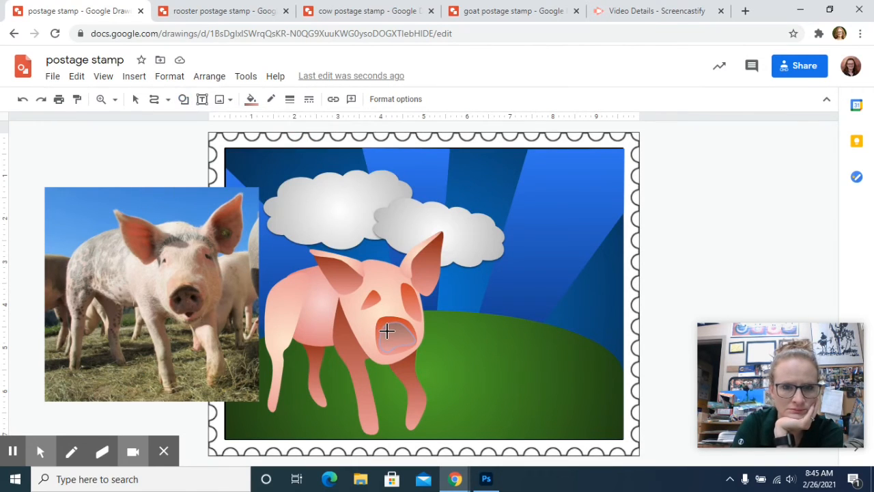
{"action": "left_click_drag", "start_coordinate": [387, 331], "coordinate": [397, 341]}
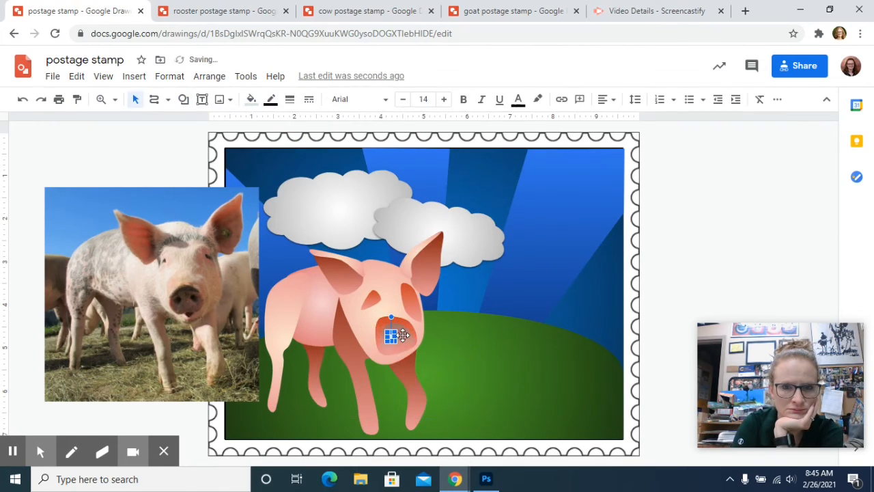
{"action": "left_click", "coordinate": [270, 99]}
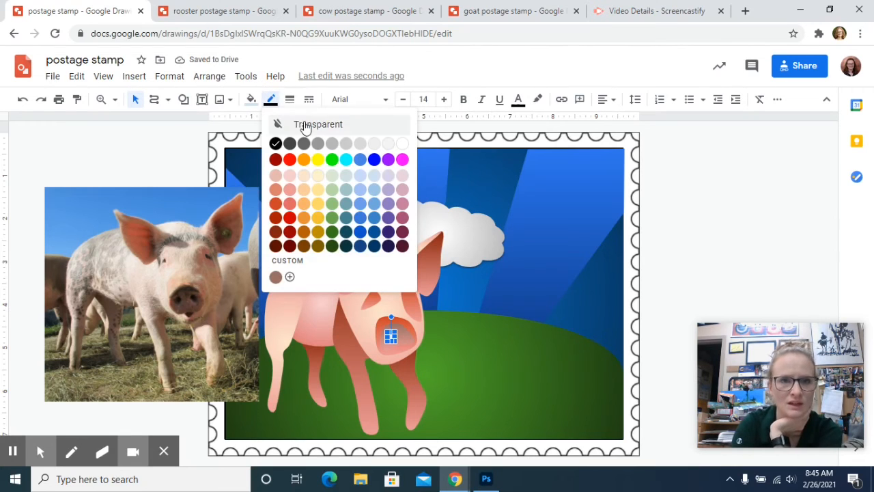
{"action": "left_click", "coordinate": [276, 122]}
{"action": "left_click", "coordinate": [252, 99]}
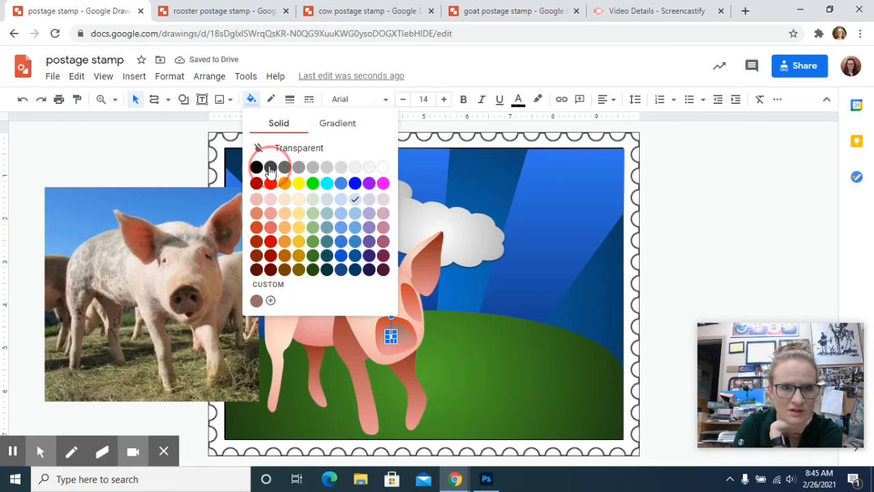
{"action": "left_click", "coordinate": [257, 147]}
Step: Duplicate the nostril and place the copy level with the original on the right half of the snout
{"action": "left_click", "coordinate": [183, 99]}
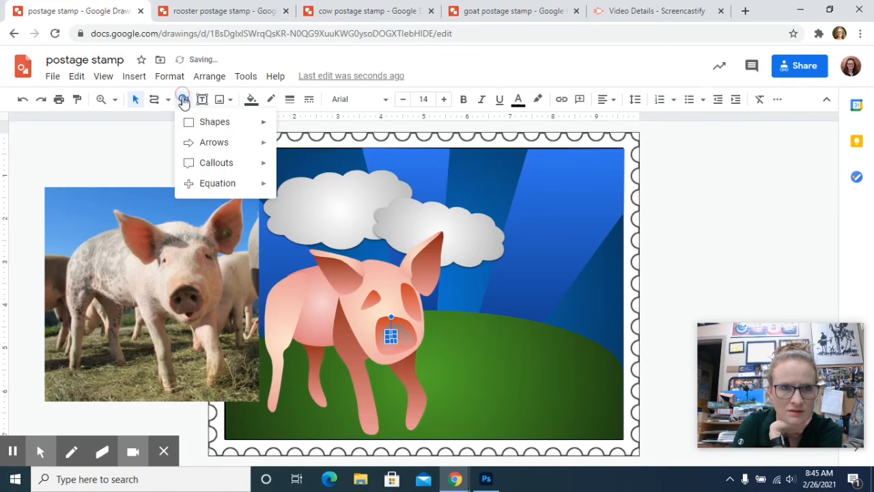
{"action": "left_click", "coordinate": [133, 100]}
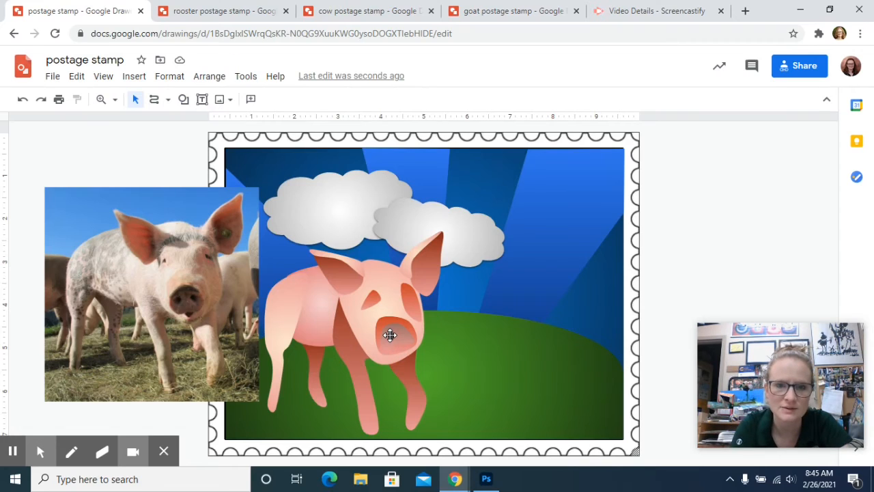
{"action": "left_click", "coordinate": [390, 336]}
{"action": "key", "text": "ctrl+d"}
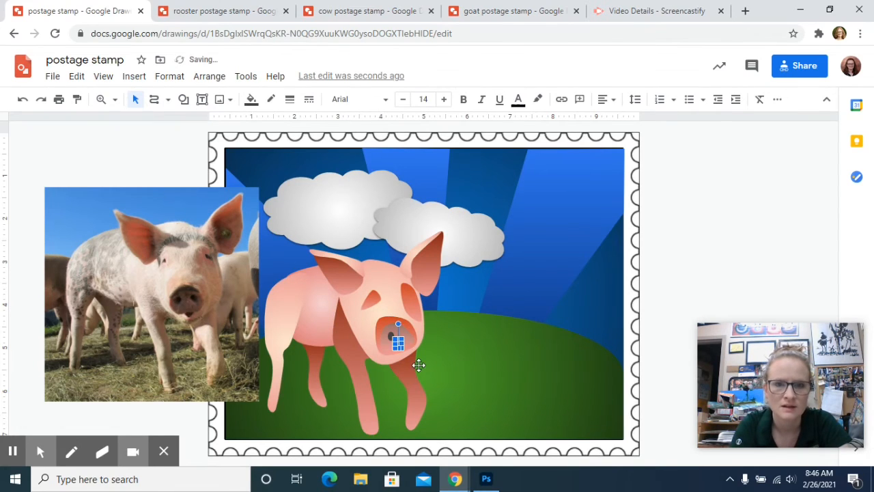
{"action": "key", "text": "Up"}
{"action": "key", "text": "Up"}
{"action": "key", "text": "Right"}
{"action": "key", "text": "Right"}
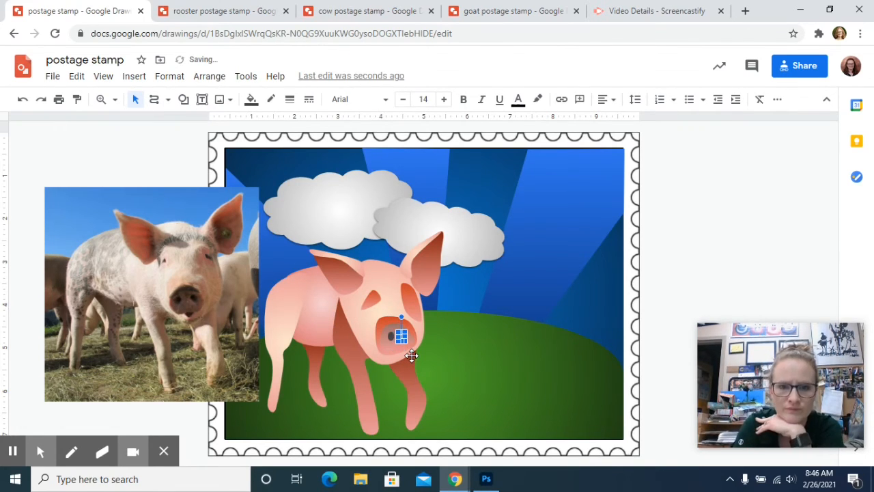
{"action": "left_click", "coordinate": [180, 158]}
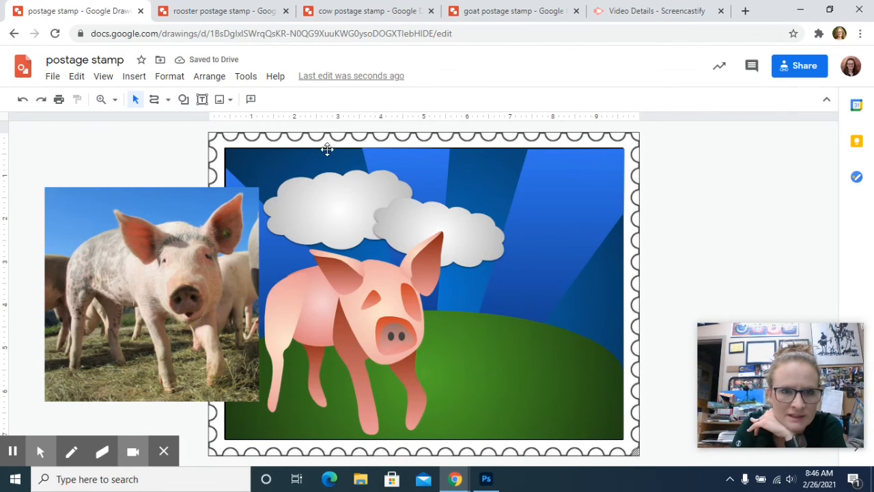
{"action": "left_click", "coordinate": [160, 100]}
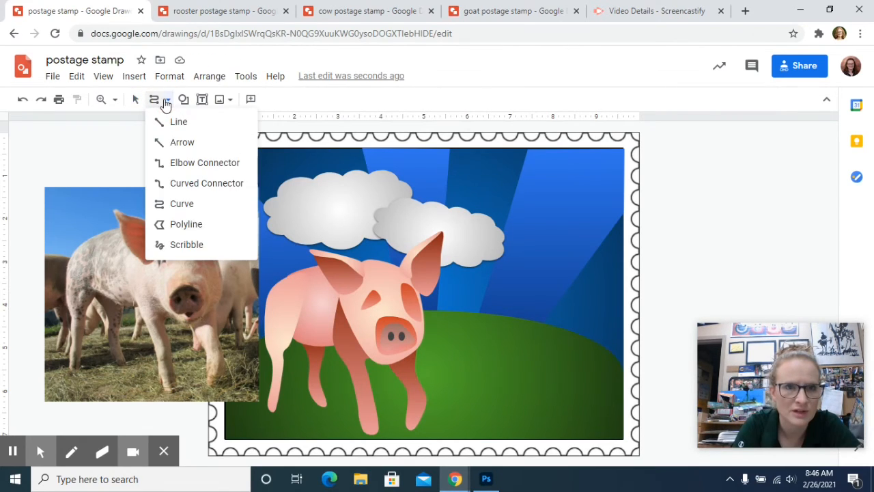
{"action": "left_click", "coordinate": [404, 294]}
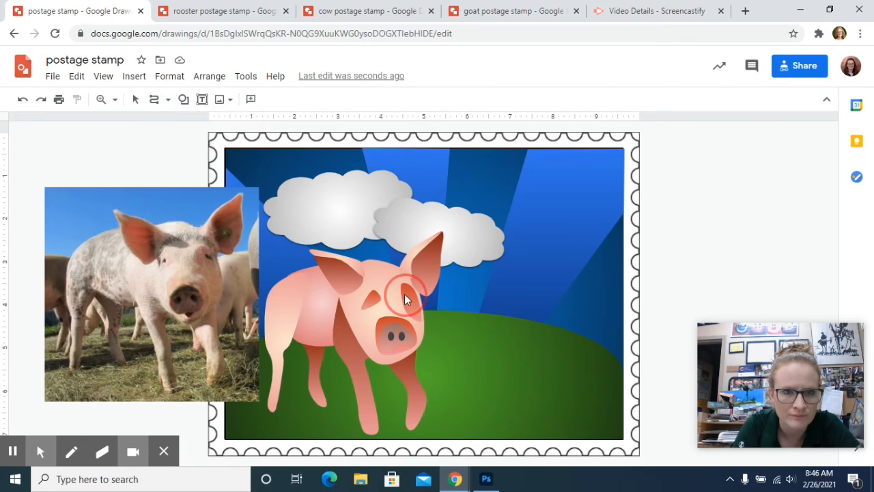
{"action": "left_click", "coordinate": [405, 294]}
{"action": "key", "text": "Delete"}
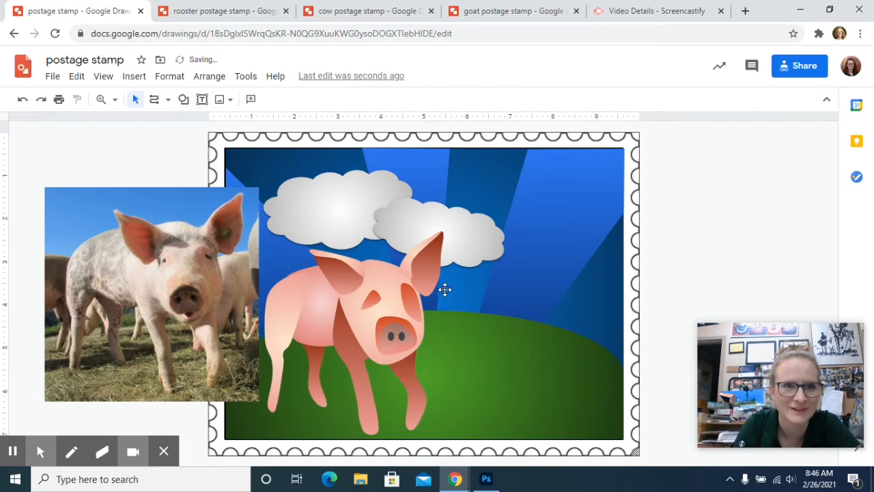
Step: Draw a narrow closed curve shape as the eye in the right orange eye patch, with a transparent outline and black fill
{"action": "left_click", "coordinate": [154, 100]}
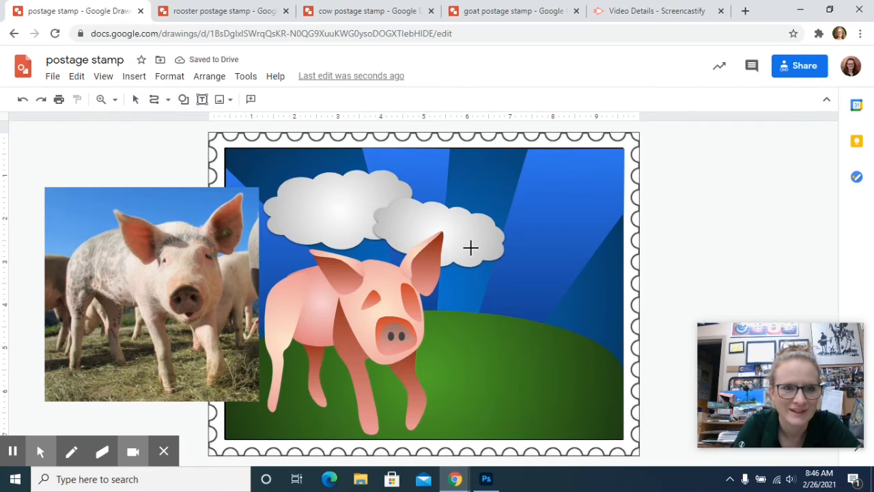
{"action": "left_click", "coordinate": [416, 305]}
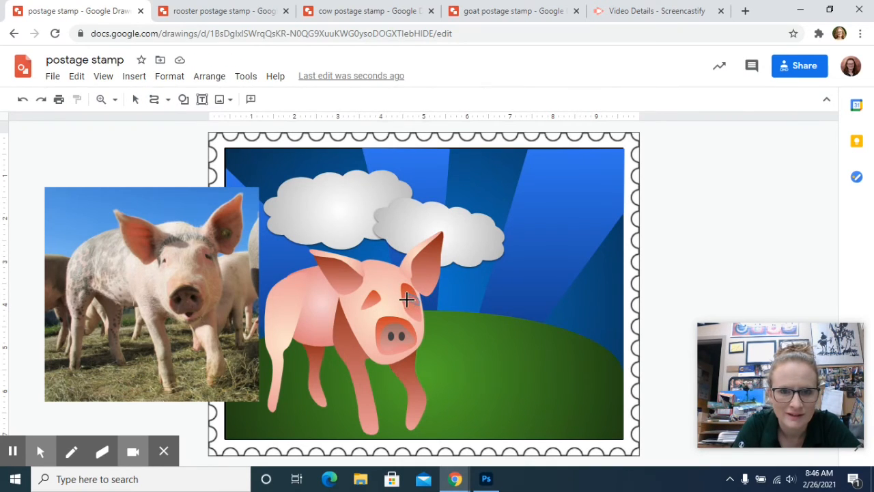
{"action": "left_click", "coordinate": [407, 298]}
{"action": "left_click", "coordinate": [250, 99]}
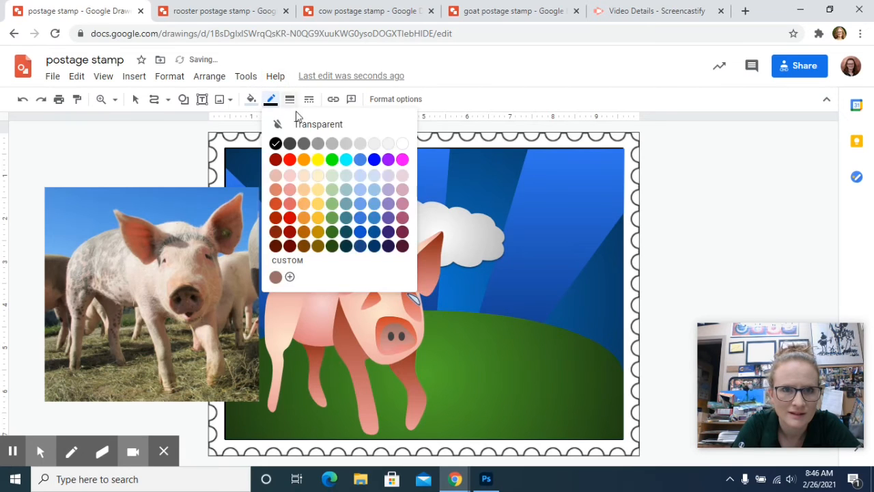
{"action": "left_click", "coordinate": [307, 122]}
{"action": "left_click", "coordinate": [251, 99]}
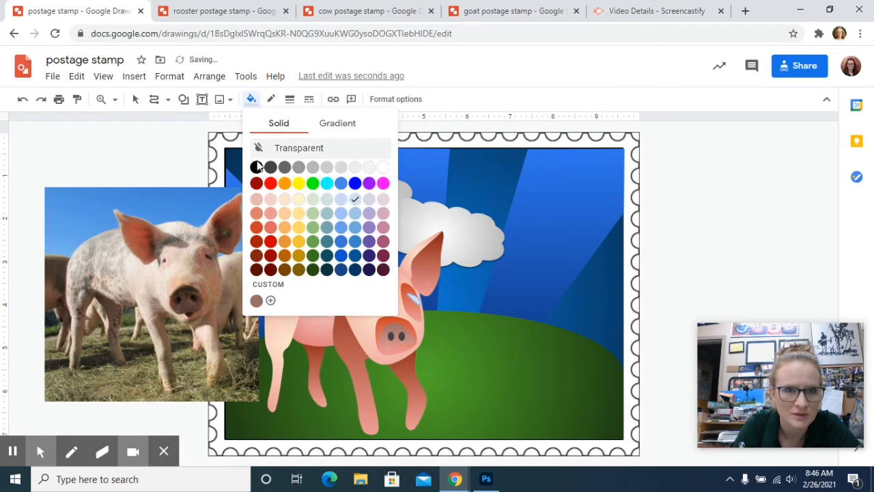
{"action": "left_click", "coordinate": [258, 162]}
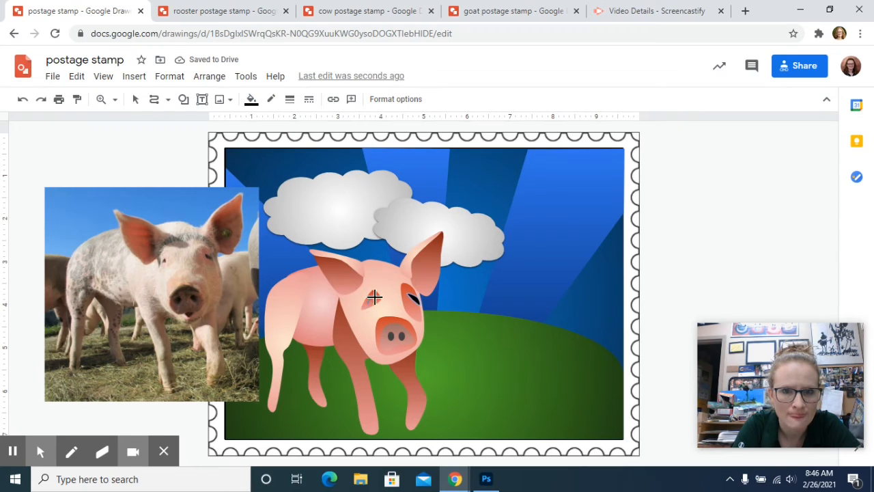
Step: Draw a matching black closed curve shape as the second eye in the left orange eye patch
{"action": "left_click", "coordinate": [368, 305]}
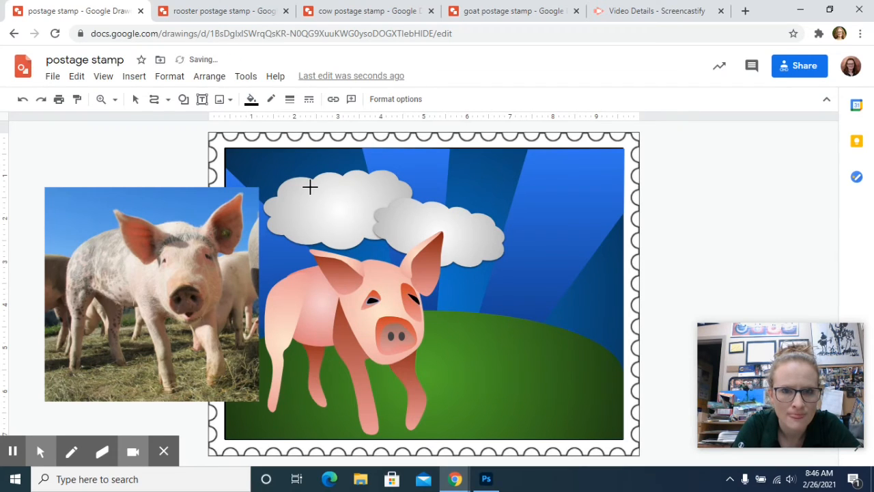
{"action": "left_click", "coordinate": [136, 99]}
{"action": "left_click", "coordinate": [142, 137]}
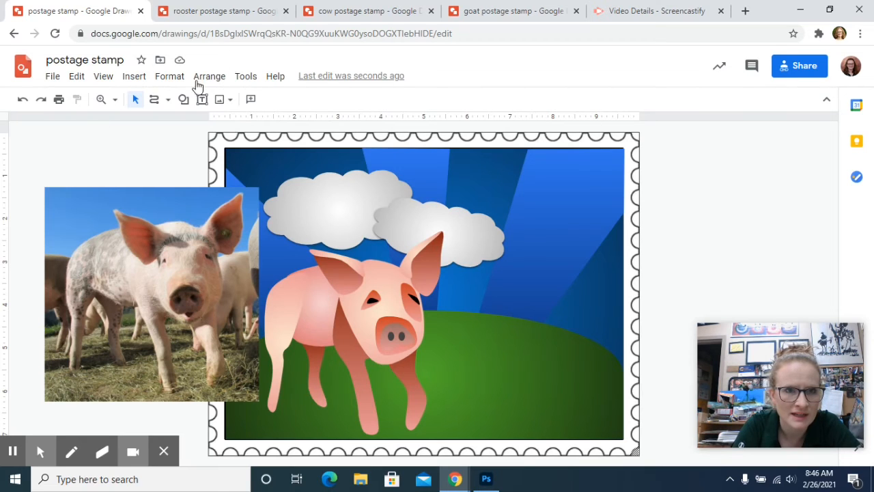
Step: Try to draw a small cleft curve directly on the foot of the left front leg, and undo the attempts
{"action": "left_click", "coordinate": [161, 102]}
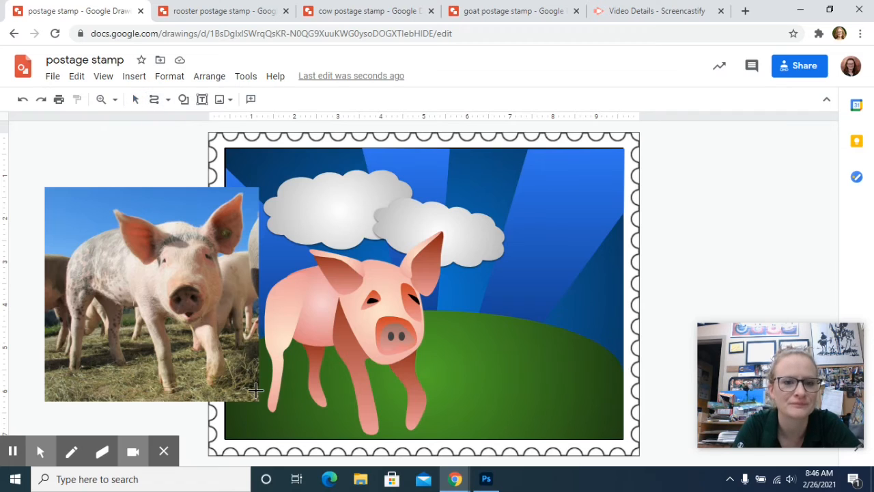
{"action": "left_click", "coordinate": [372, 437]}
{"action": "left_click", "coordinate": [374, 436]}
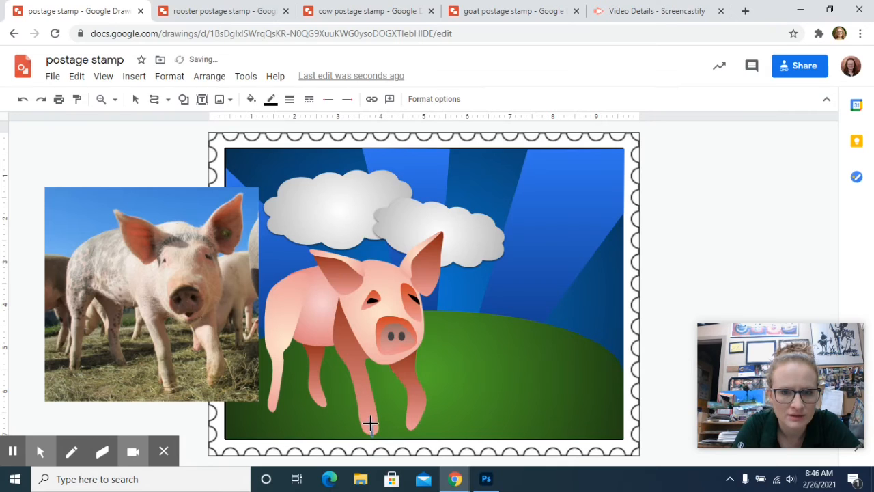
{"action": "key", "text": "ctrl+z"}
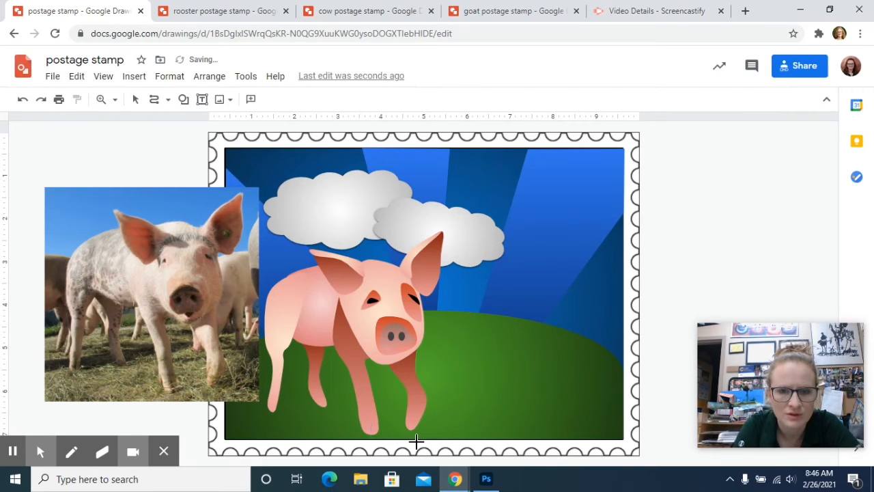
{"action": "left_click", "coordinate": [368, 419]}
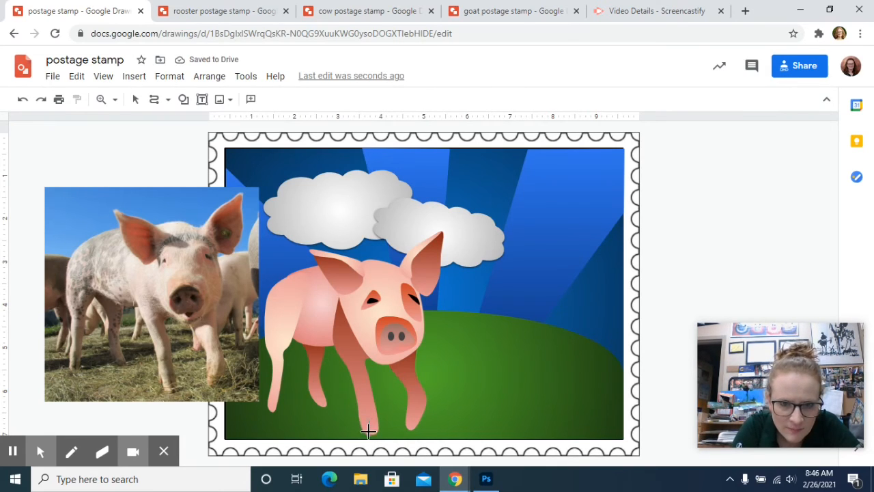
{"action": "double_click", "coordinate": [372, 428]}
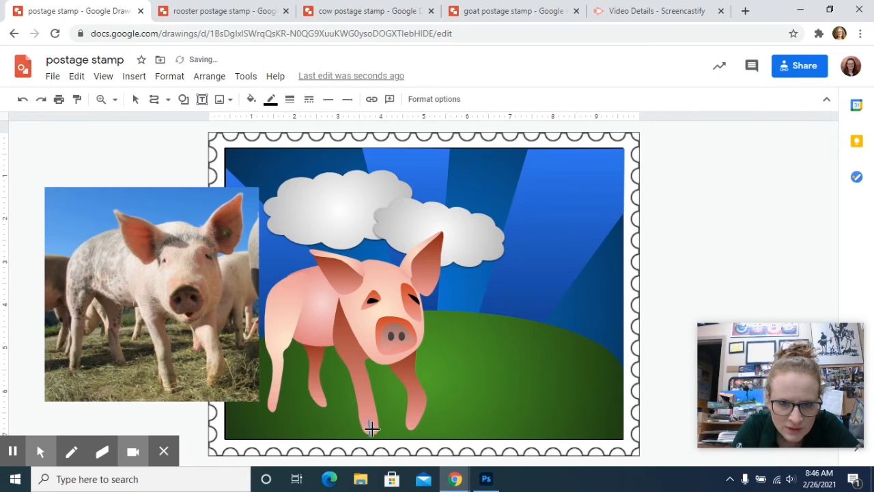
{"action": "key", "text": "ctrl+z"}
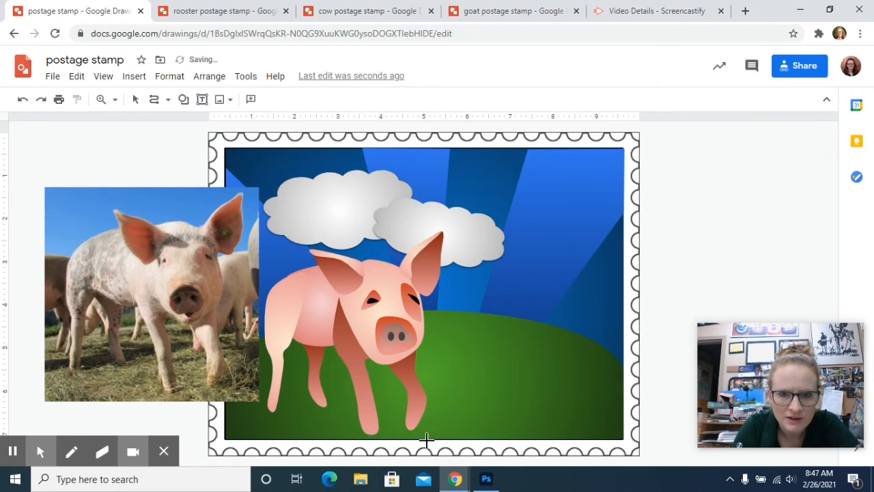
Step: Draw a narrow closed teardrop curve shape on the grass beside the front legs and make its outline transparent
{"action": "left_click", "coordinate": [463, 376]}
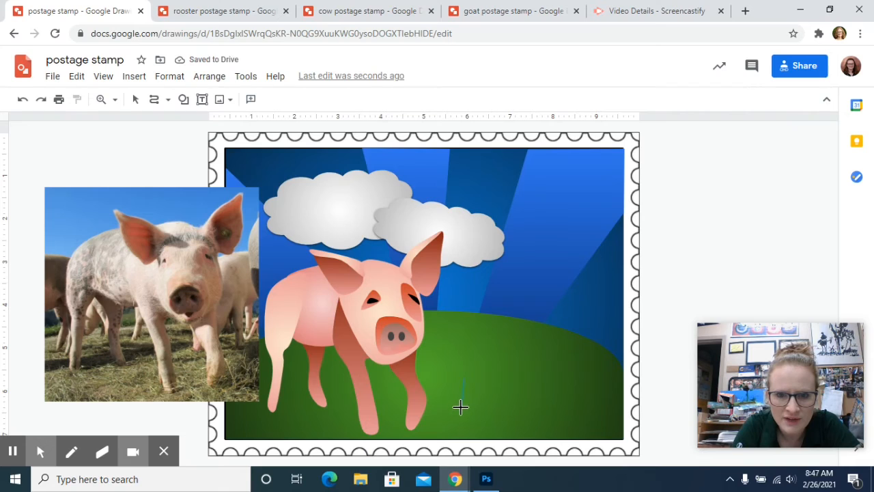
{"action": "left_click", "coordinate": [463, 377]}
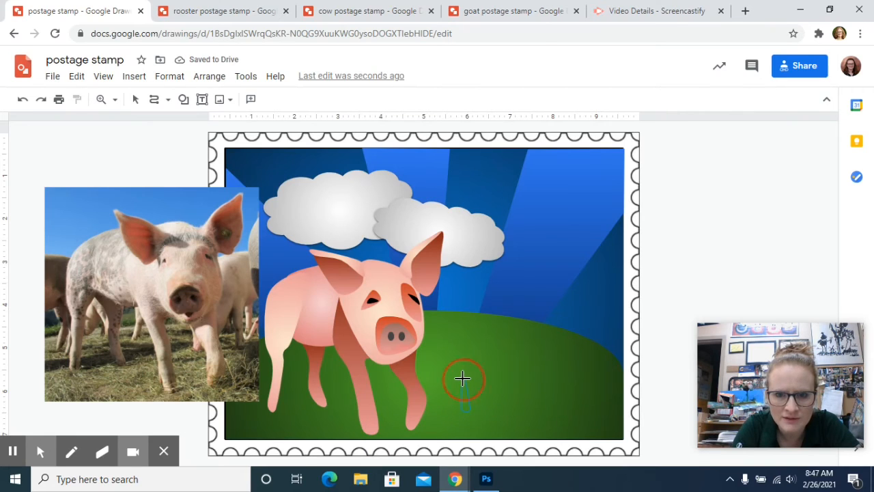
{"action": "left_click", "coordinate": [271, 99]}
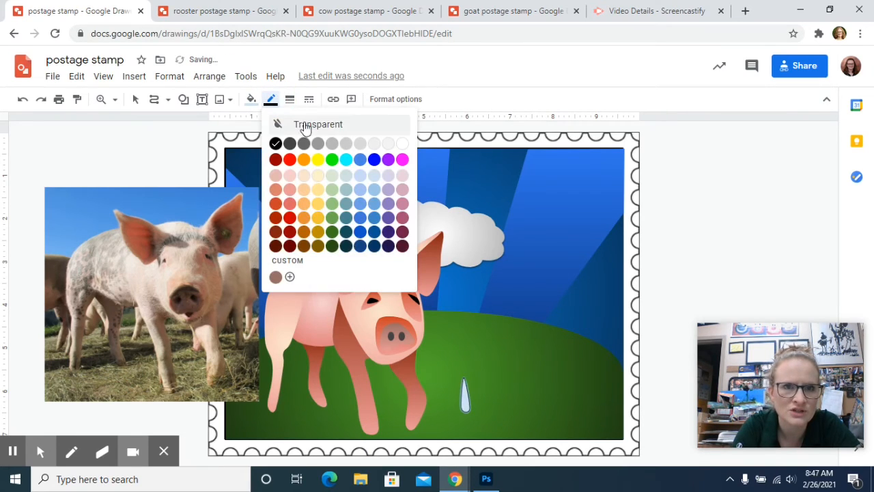
{"action": "left_click", "coordinate": [300, 125]}
Step: Fill the teardrop shape with the custom dark brown colour #26130fff
{"action": "left_click", "coordinate": [251, 99]}
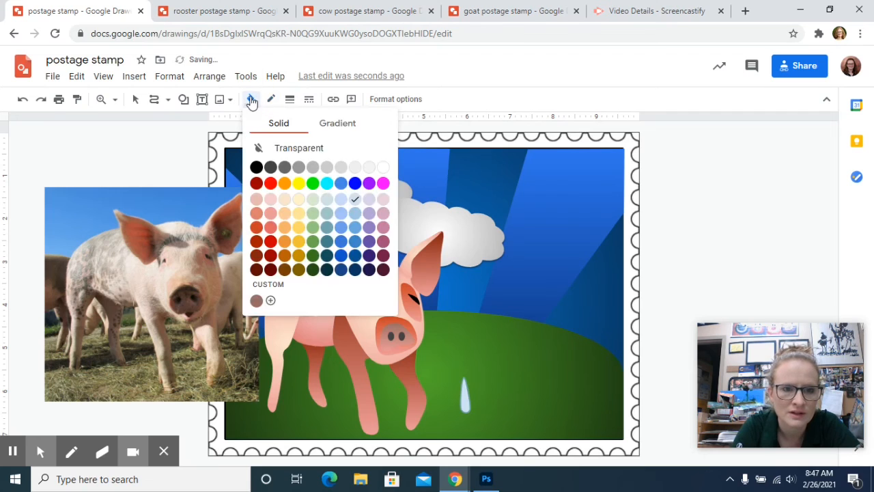
{"action": "left_click", "coordinate": [259, 270]}
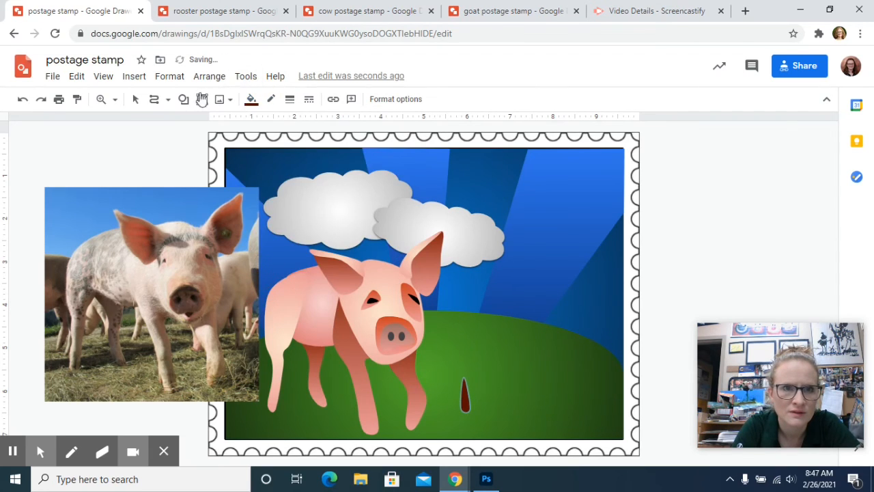
{"action": "left_click", "coordinate": [251, 100]}
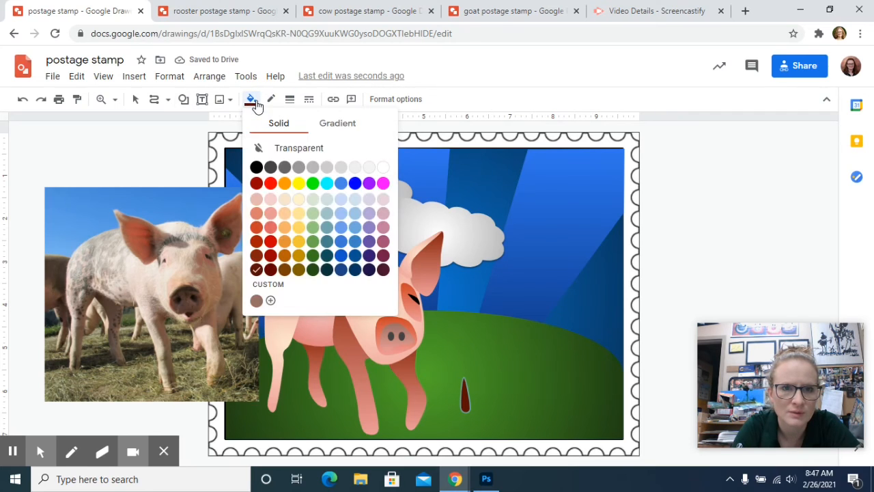
{"action": "left_click", "coordinate": [270, 300]}
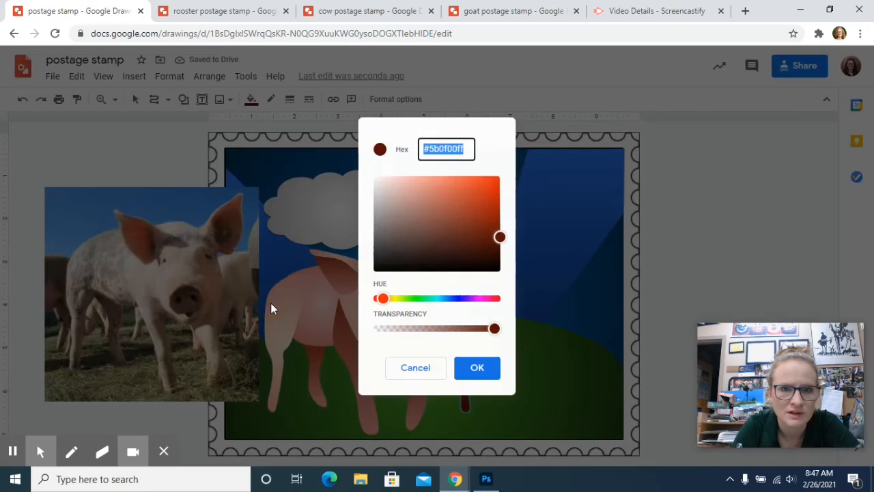
{"action": "left_click", "coordinate": [451, 257]}
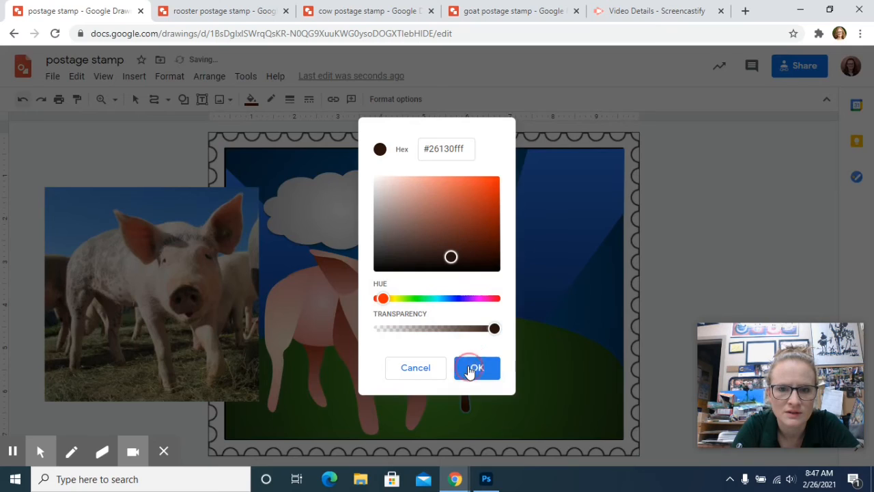
{"action": "left_click", "coordinate": [471, 369]}
Step: Shrink the dark teardrop and place it as a hoof cleft at the bottom of the left front foot
{"action": "left_click", "coordinate": [135, 99]}
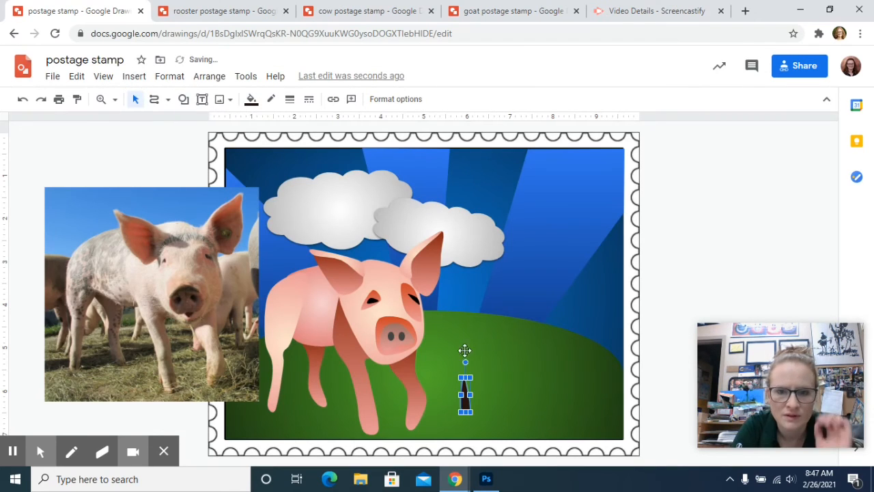
{"action": "left_click_drag", "start_coordinate": [471, 377], "coordinate": [372, 423]}
{"action": "left_click", "coordinate": [518, 423]}
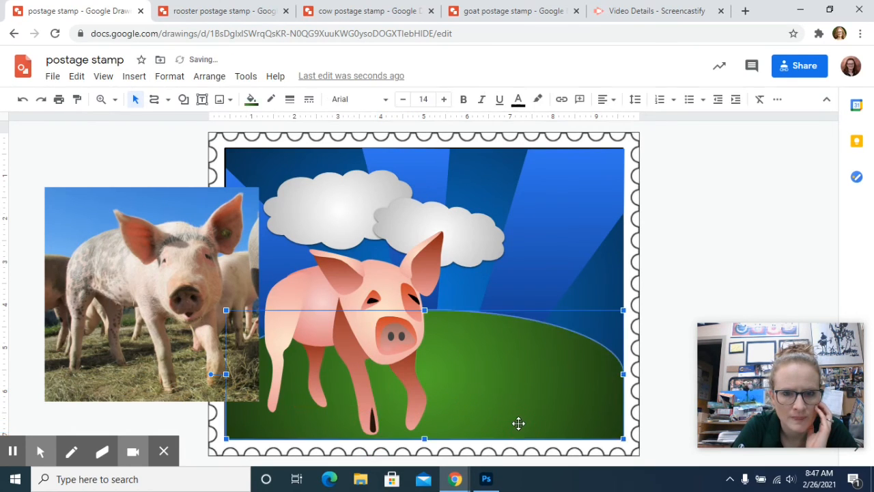
{"action": "left_click", "coordinate": [372, 418]}
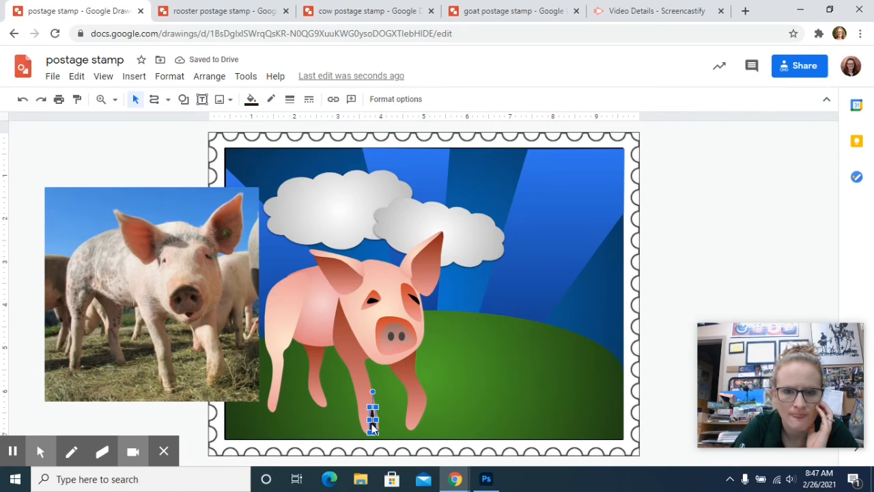
{"action": "left_click", "coordinate": [715, 254]}
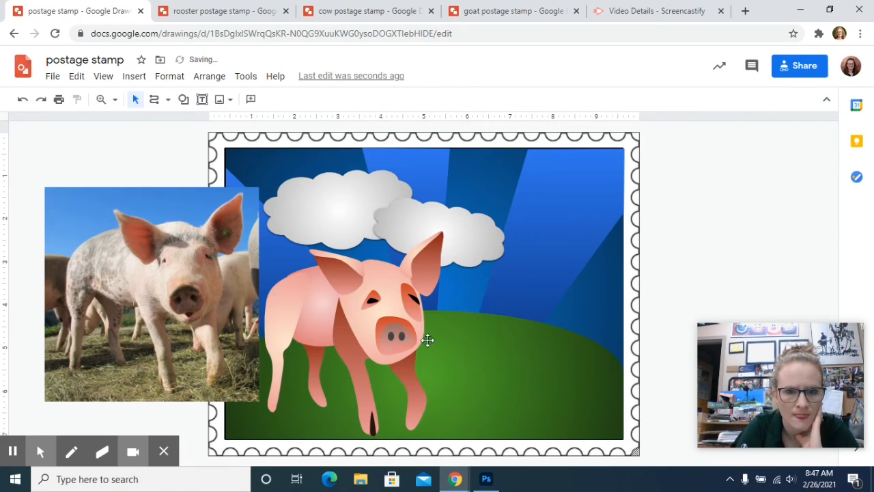
Step: Copy the hoof cleft onto the right front foot, rotate it clockwise to follow the leg's slant, and fit it at the foot's lower edge
{"action": "left_click", "coordinate": [369, 423]}
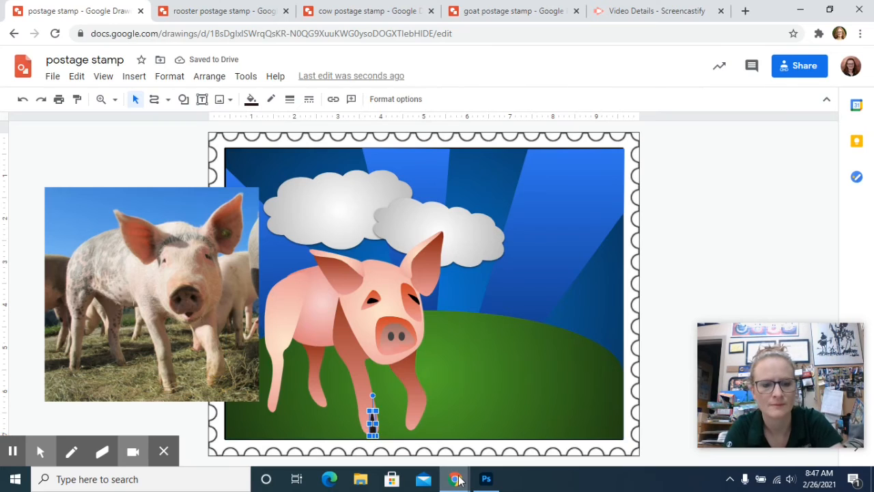
{"action": "mouse_move", "coordinate": [461, 473]}
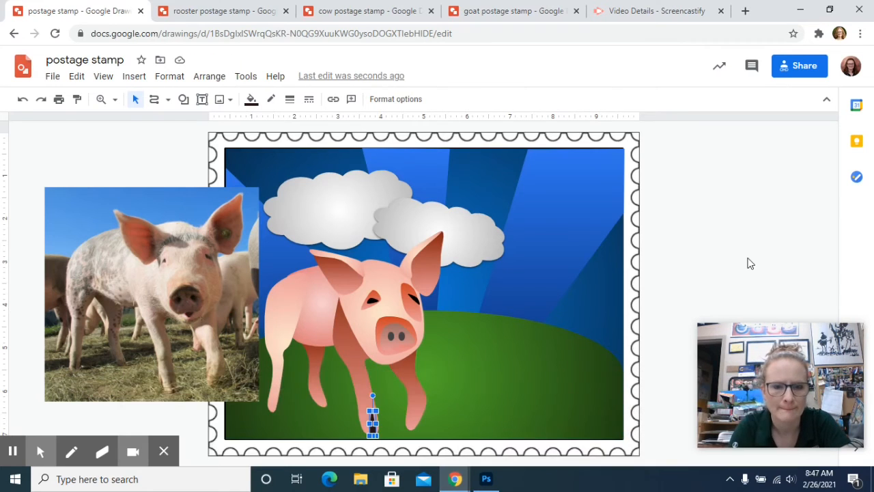
{"action": "key", "text": "ctrl+v"}
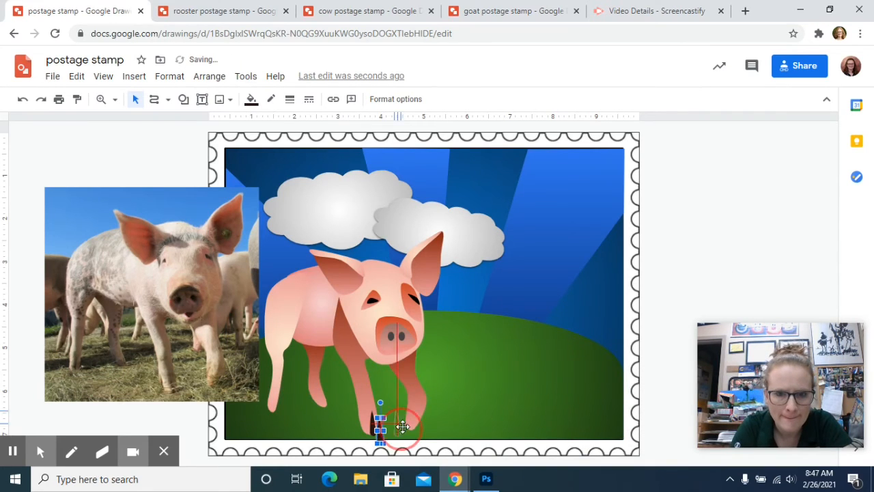
{"action": "left_click_drag", "start_coordinate": [380, 437], "coordinate": [411, 420]}
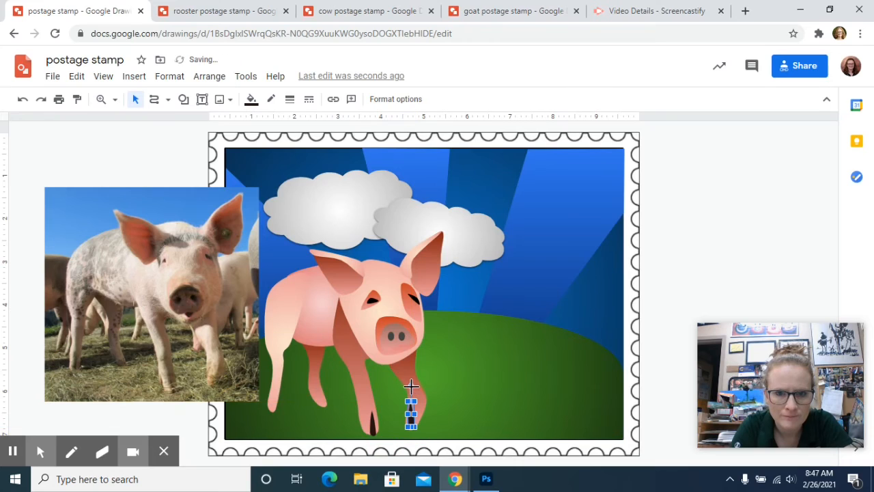
{"action": "mouse_move", "coordinate": [410, 387]}
{"action": "left_mouse_down"}
{"action": "mouse_move", "coordinate": [421, 387]}
{"action": "mouse_move", "coordinate": [422, 398]}
{"action": "left_mouse_up"}
{"action": "left_click", "coordinate": [412, 398]}
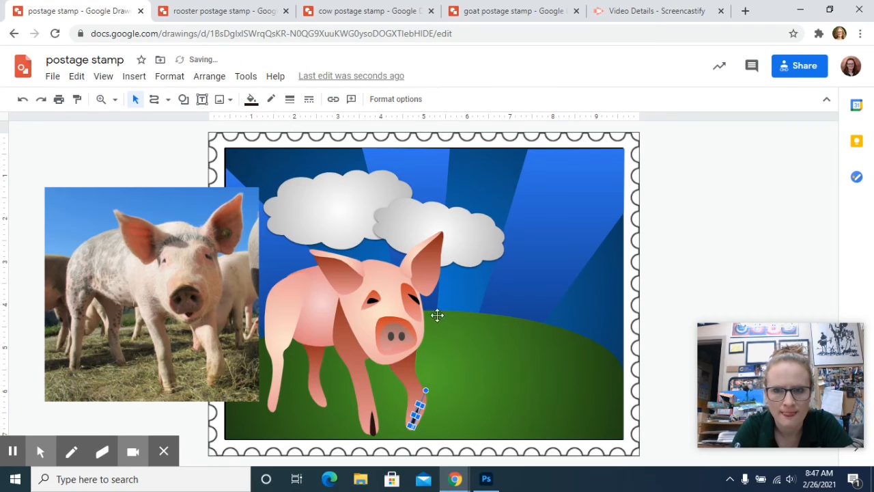
{"action": "left_click", "coordinate": [709, 269]}
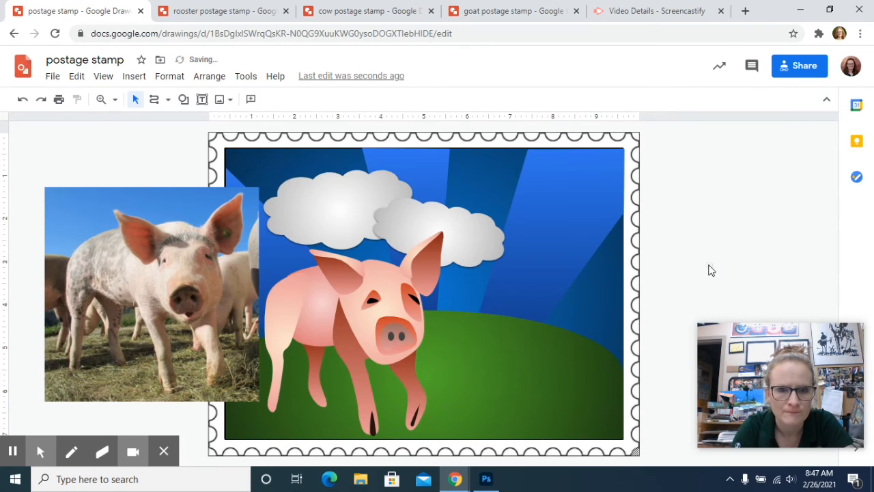
{"action": "left_click", "coordinate": [412, 420]}
{"action": "left_click_drag", "start_coordinate": [413, 417], "coordinate": [413, 421]}
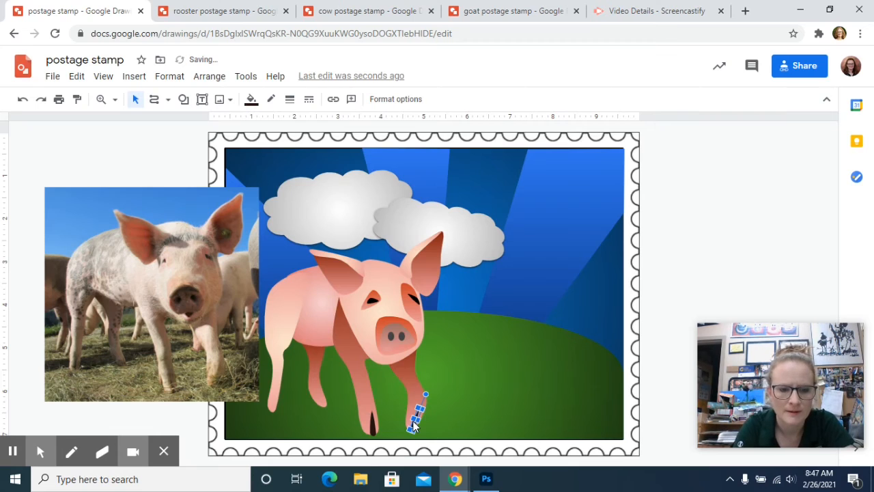
Step: Duplicate the tilted hoof cleft twice and place one copy on each hind foot
{"action": "key", "text": "ctrl+d"}
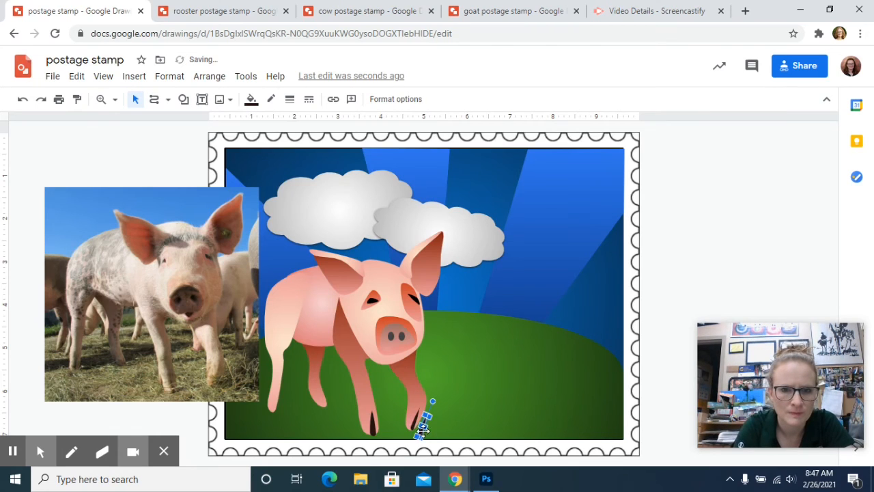
{"action": "left_click_drag", "start_coordinate": [423, 431], "coordinate": [286, 379]}
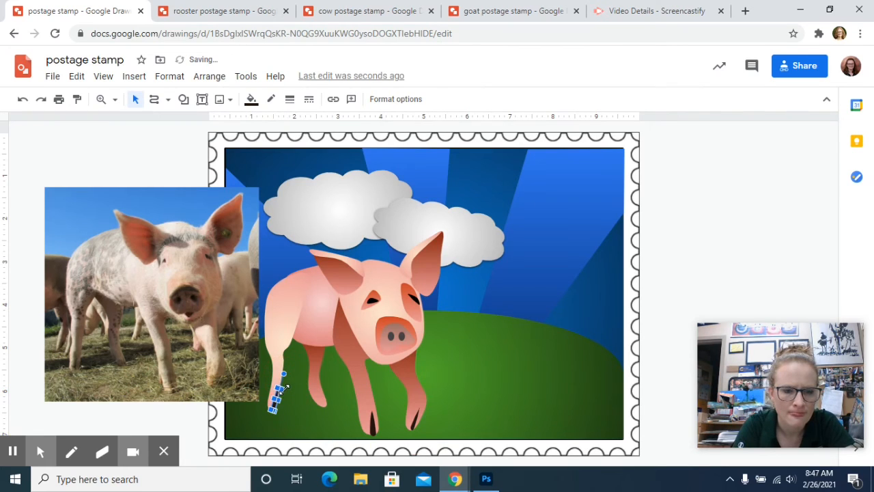
{"action": "key", "text": "ctrl+d"}
{"action": "left_click_drag", "start_coordinate": [281, 413], "coordinate": [323, 398]}
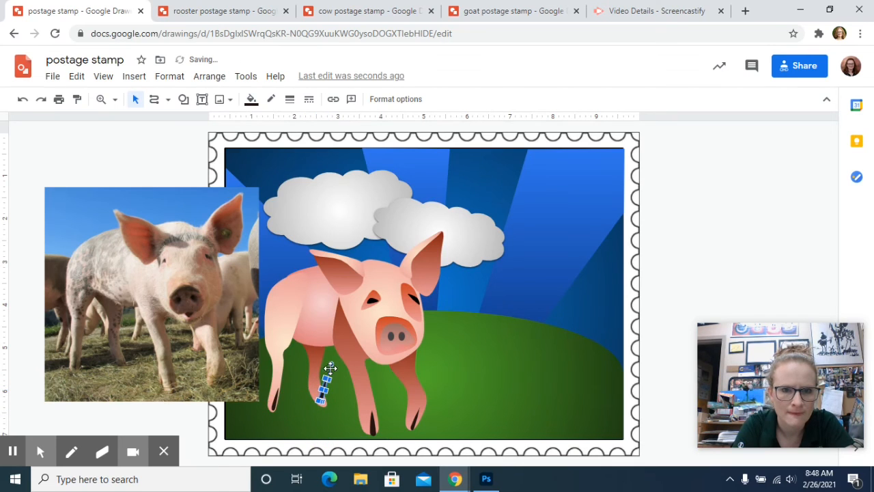
Step: Rotate the hoof cleft on the pig's right hind foot to follow the leg's slant and fit it inside the foot
{"action": "left_click", "coordinate": [330, 360]}
{"action": "left_click", "coordinate": [326, 385]}
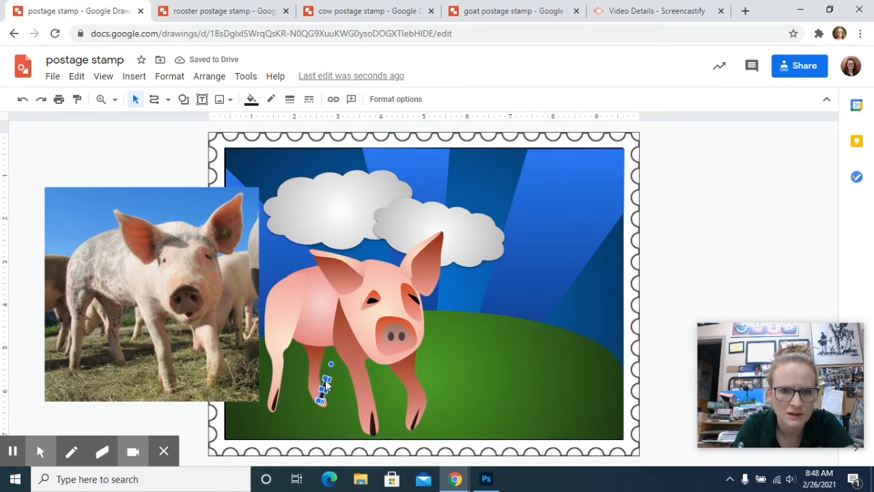
{"action": "left_click_drag", "start_coordinate": [330, 363], "coordinate": [321, 394]}
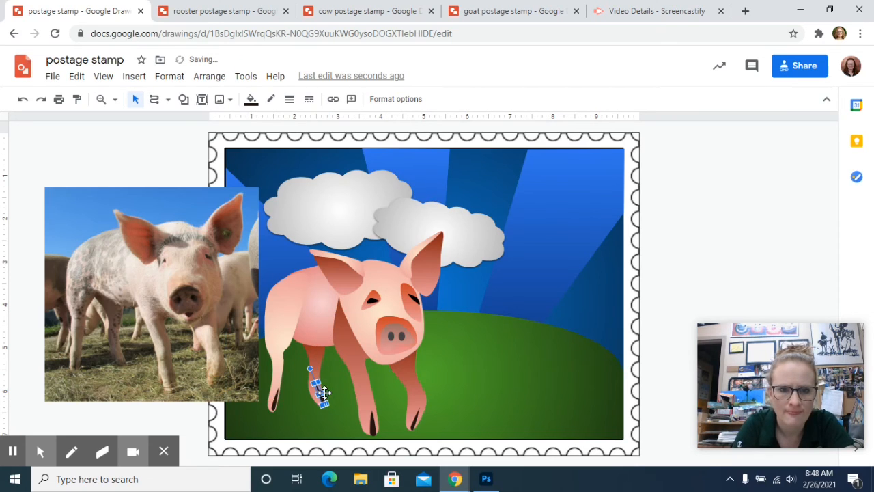
Step: Delete the reference photo of the pig beside the stamp
{"action": "left_click", "coordinate": [692, 253]}
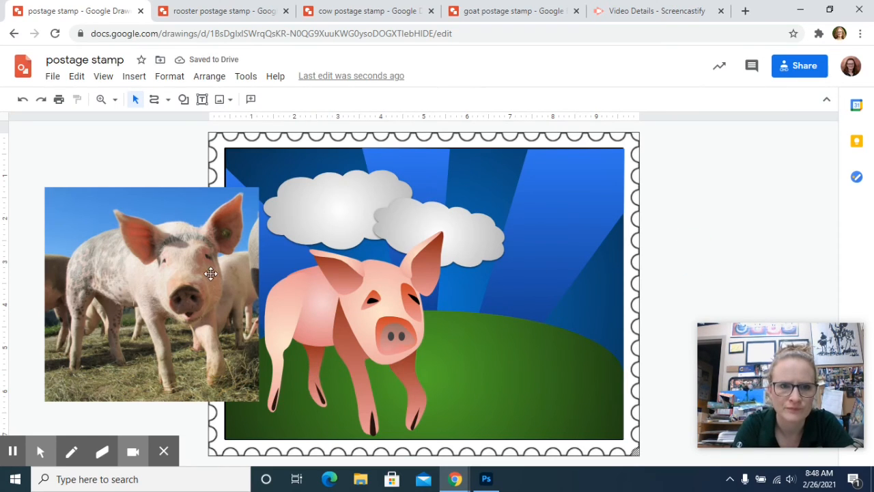
{"action": "left_click", "coordinate": [166, 241]}
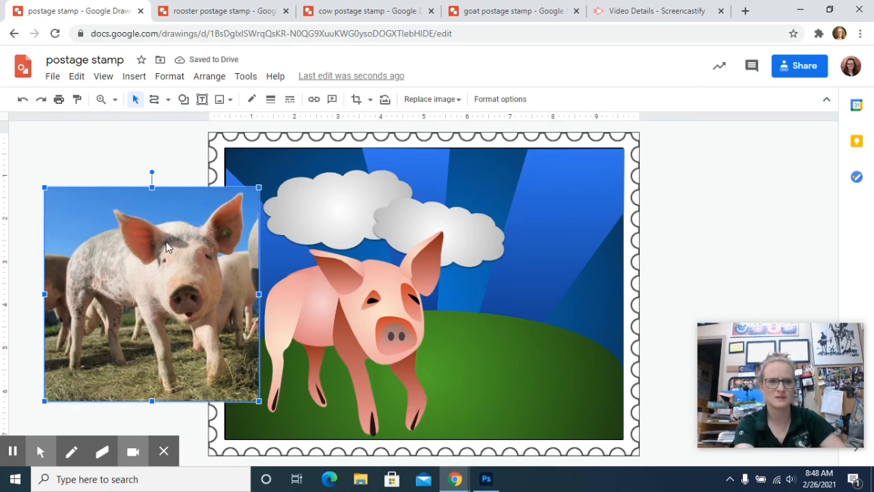
{"action": "key", "text": "Delete"}
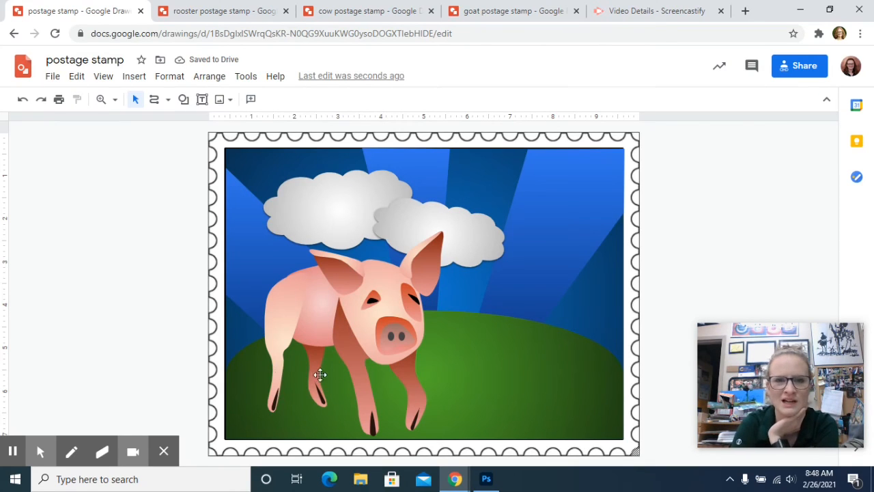
Step: Add a text box reading "USA" in the stamp's lower-left corner and colour the text white
{"action": "left_click", "coordinate": [202, 101]}
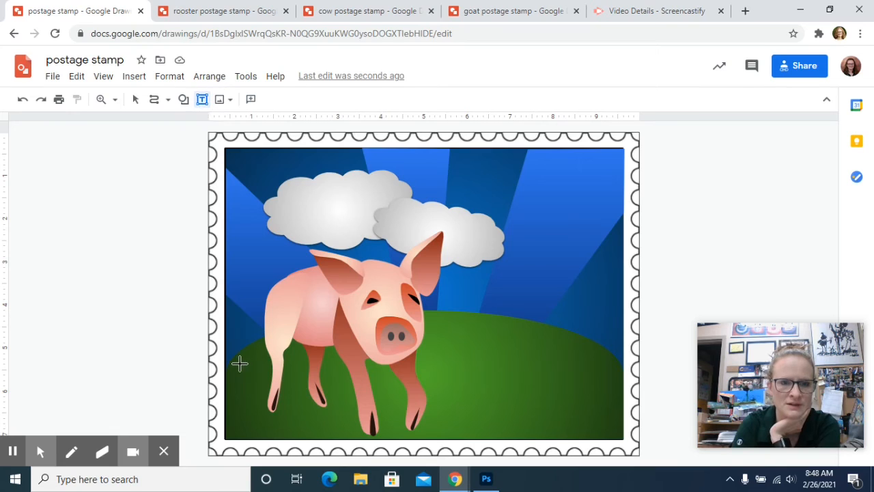
{"action": "left_click_drag", "start_coordinate": [228, 374], "coordinate": [351, 435]}
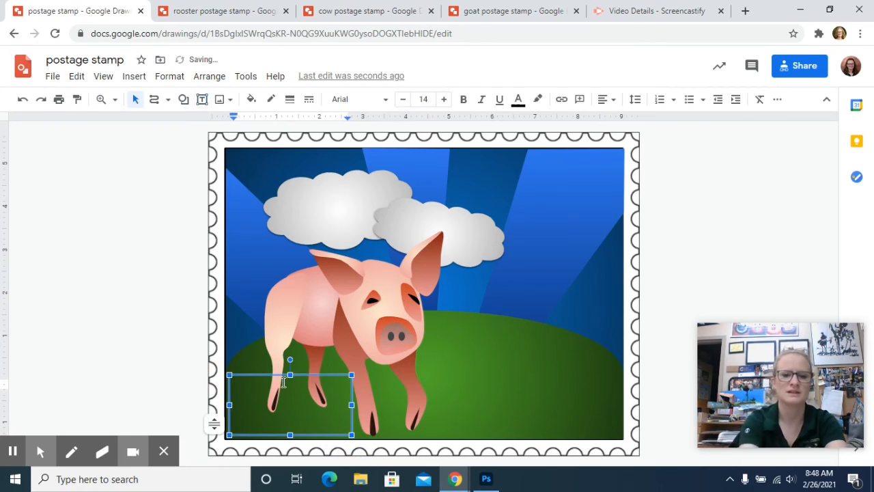
{"action": "type", "text": "USA"}
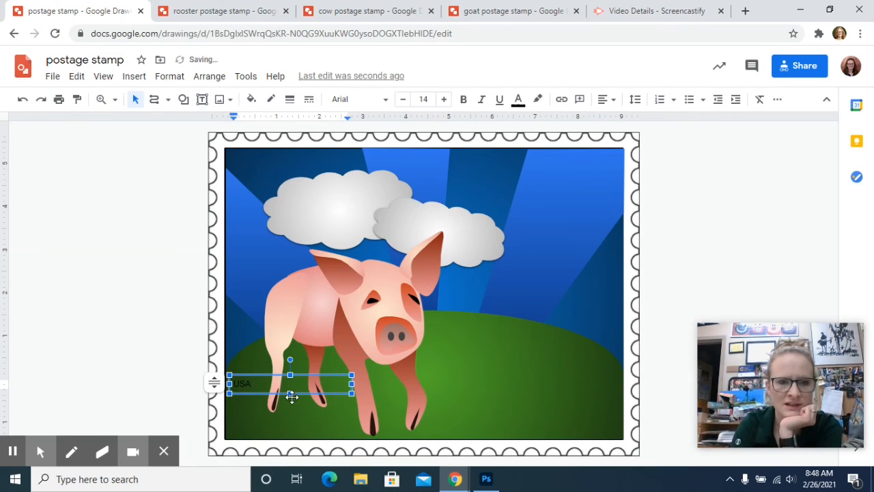
{"action": "key", "text": "ctrl+a"}
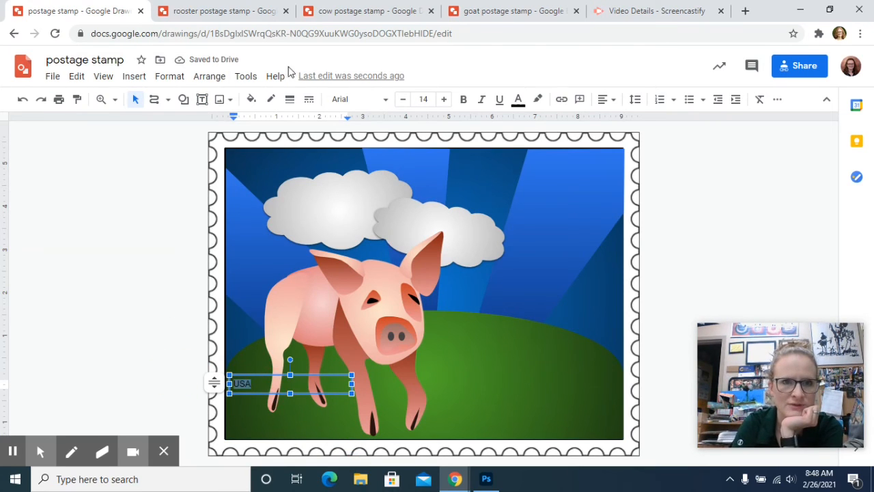
{"action": "left_click", "coordinate": [519, 100]}
{"action": "left_click", "coordinate": [649, 123]}
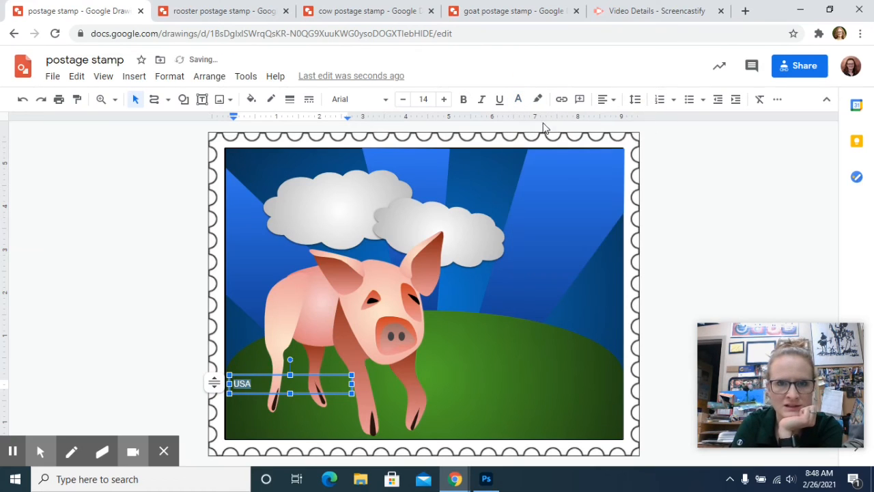
Step: Set the USA text to the Lobster font at size 72
{"action": "left_click", "coordinate": [348, 100]}
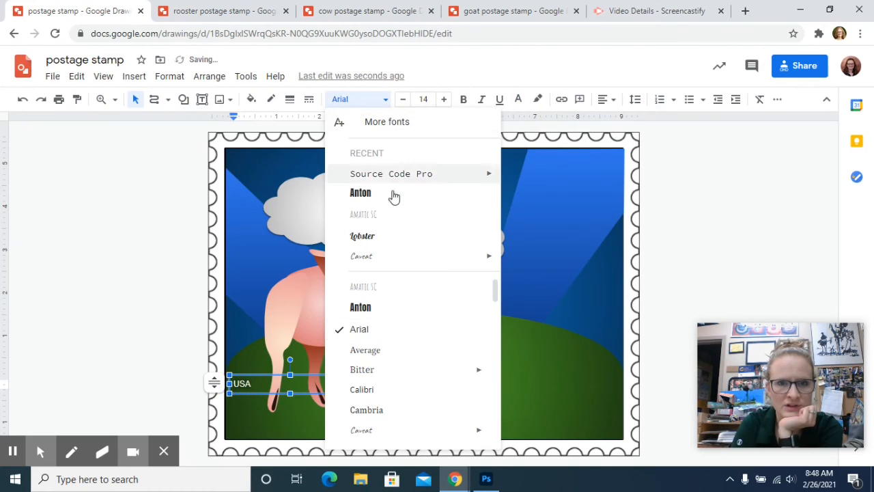
{"action": "left_click", "coordinate": [364, 236]}
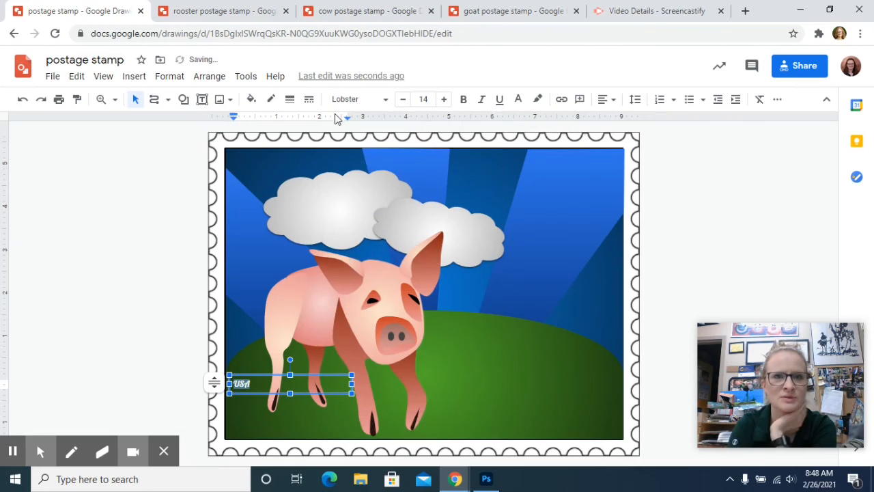
{"action": "left_click", "coordinate": [424, 99]}
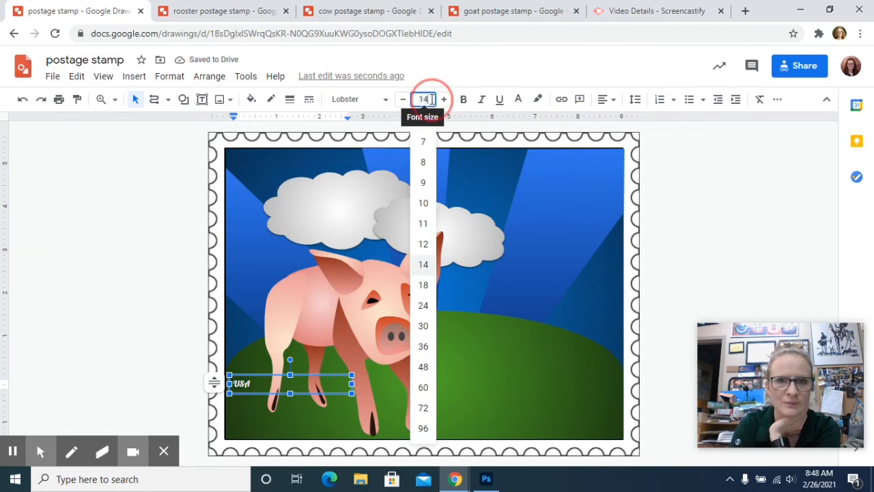
{"action": "left_click", "coordinate": [423, 387]}
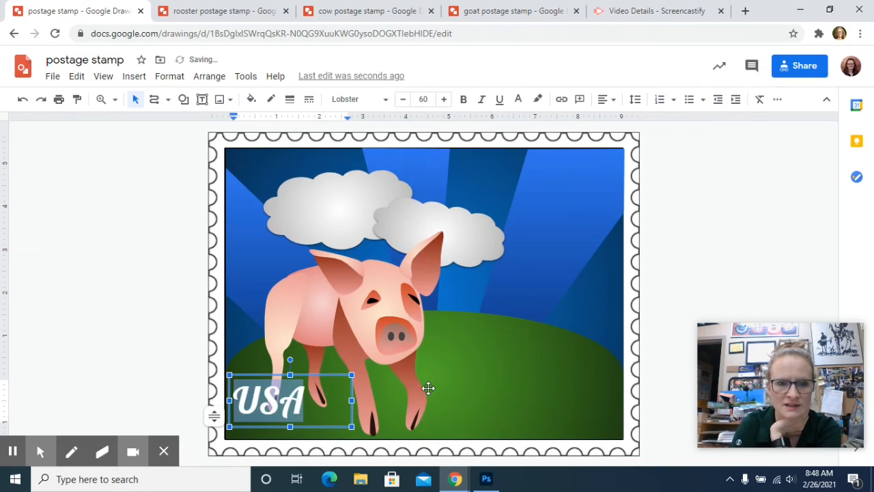
{"action": "left_click", "coordinate": [423, 99]}
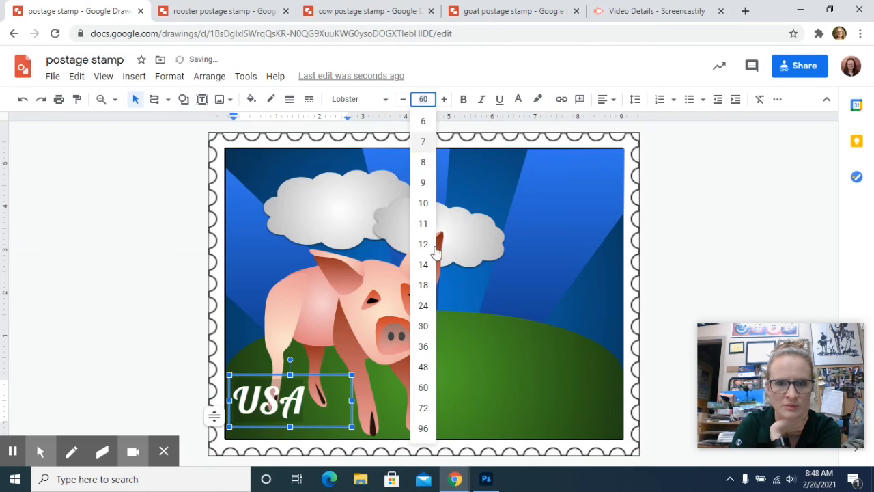
{"action": "left_click", "coordinate": [423, 408]}
{"action": "left_click", "coordinate": [151, 179]}
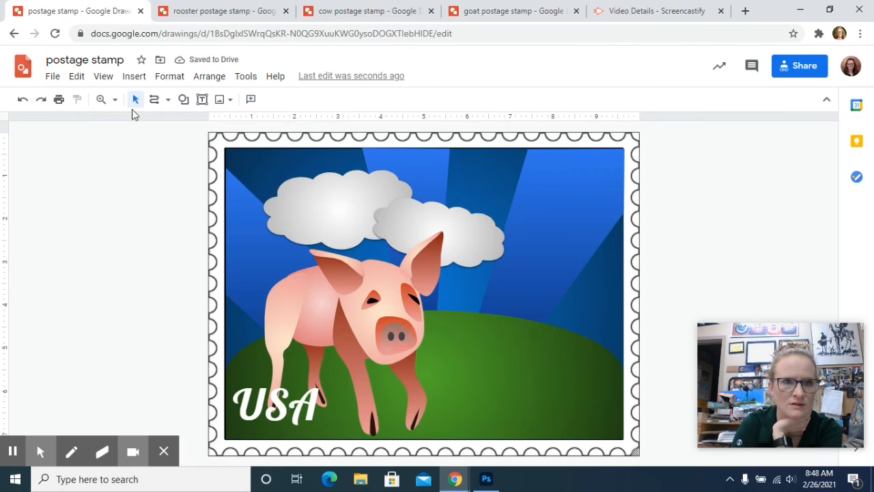
Step: Move the USA text to the stamp's lower-right corner, clear of the pig's legs
{"action": "left_click", "coordinate": [278, 410]}
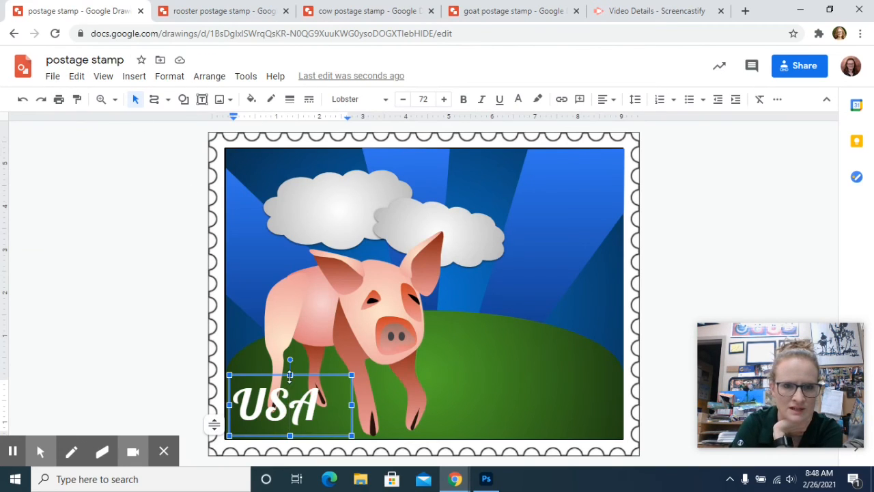
{"action": "left_click_drag", "start_coordinate": [290, 379], "coordinate": [290, 384]}
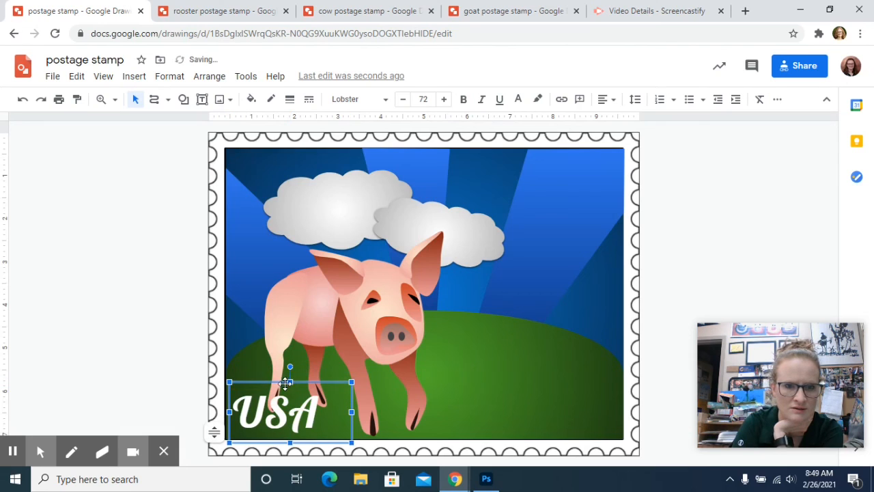
{"action": "left_click", "coordinate": [116, 228]}
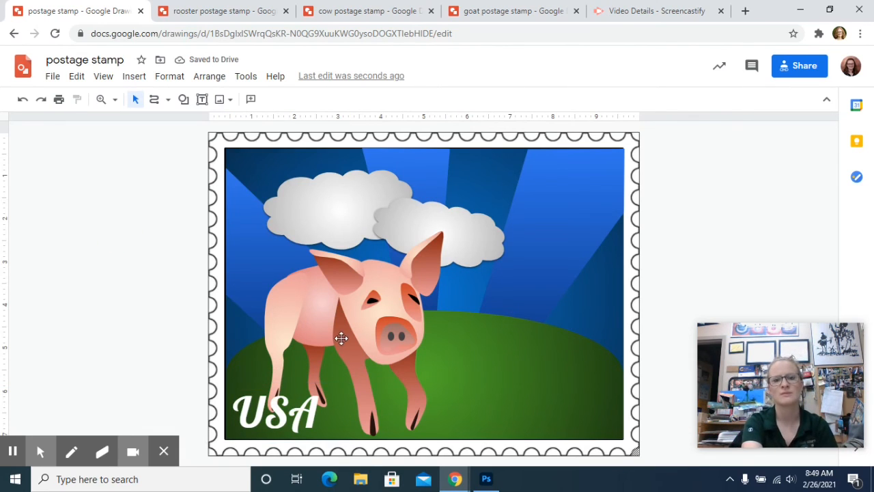
{"action": "left_click", "coordinate": [280, 424]}
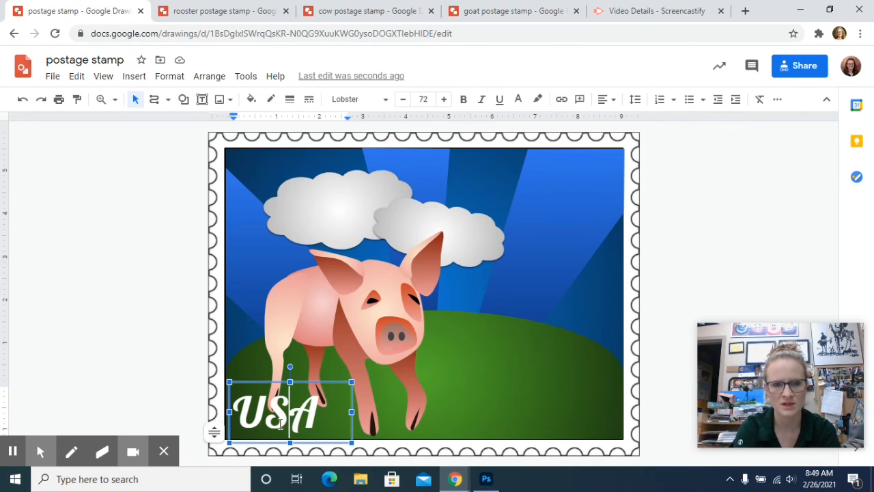
{"action": "left_click_drag", "start_coordinate": [298, 382], "coordinate": [576, 380]}
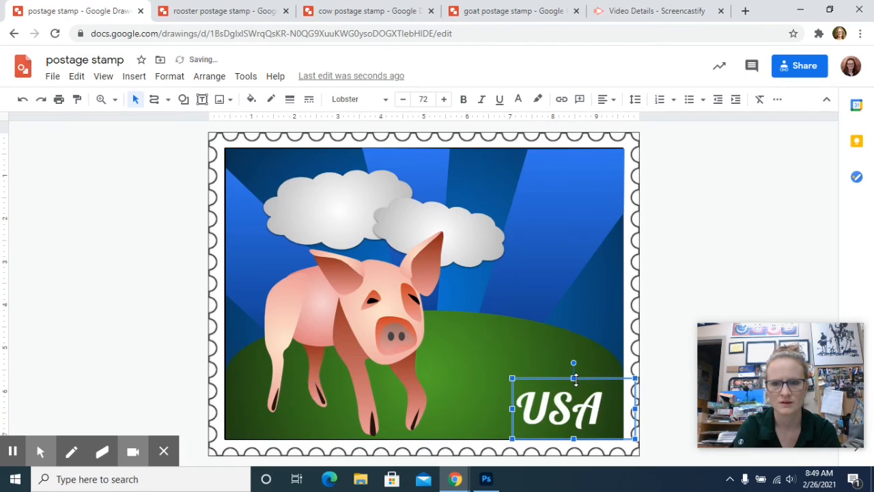
{"action": "key", "text": "Right"}
{"action": "key", "text": "Right"}
{"action": "key", "text": "Right"}
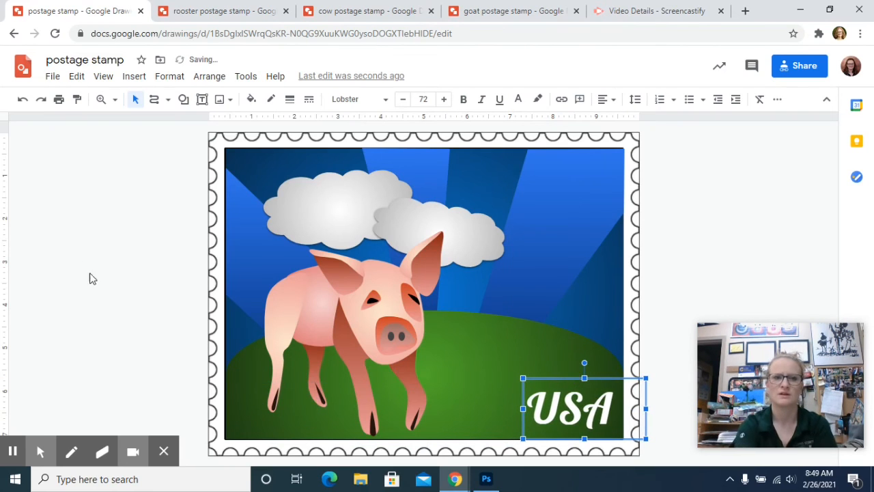
{"action": "left_click", "coordinate": [77, 261]}
Step: Download the finished pig stamp as a JPEG image and dismiss the download notice
{"action": "left_click", "coordinate": [53, 76]}
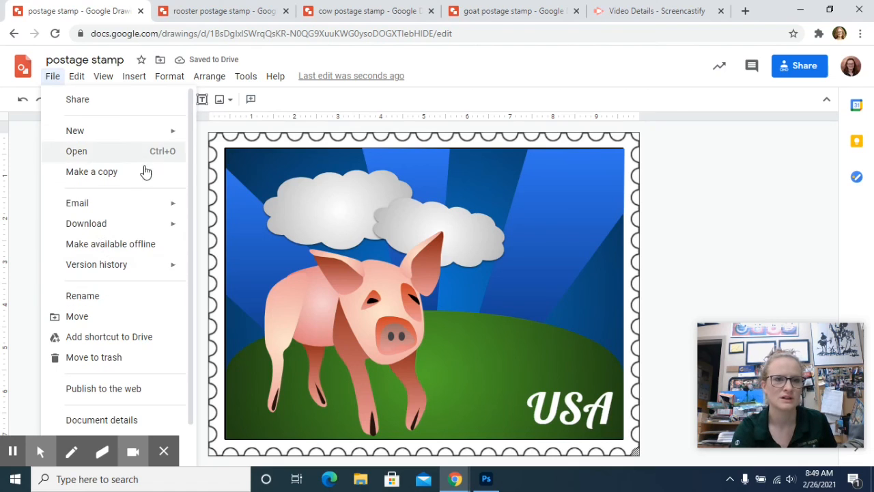
{"action": "mouse_move", "coordinate": [171, 230]}
{"action": "left_click", "coordinate": [226, 254]}
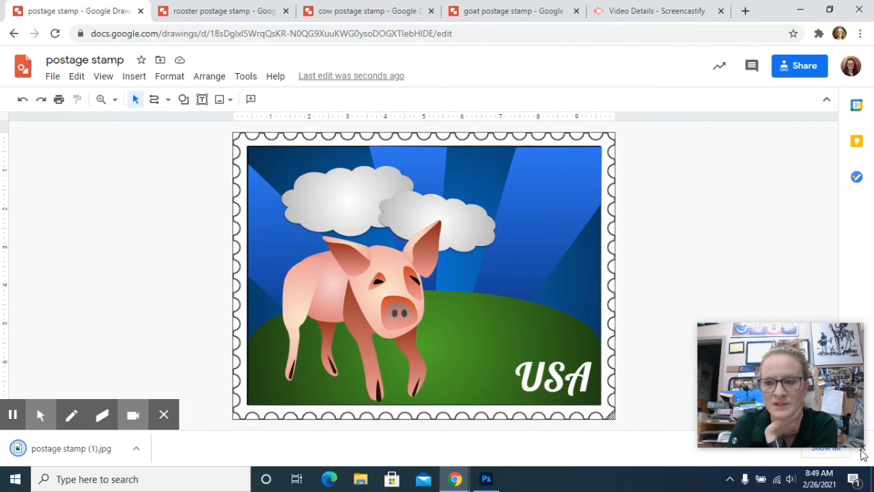
{"action": "left_click", "coordinate": [862, 448]}
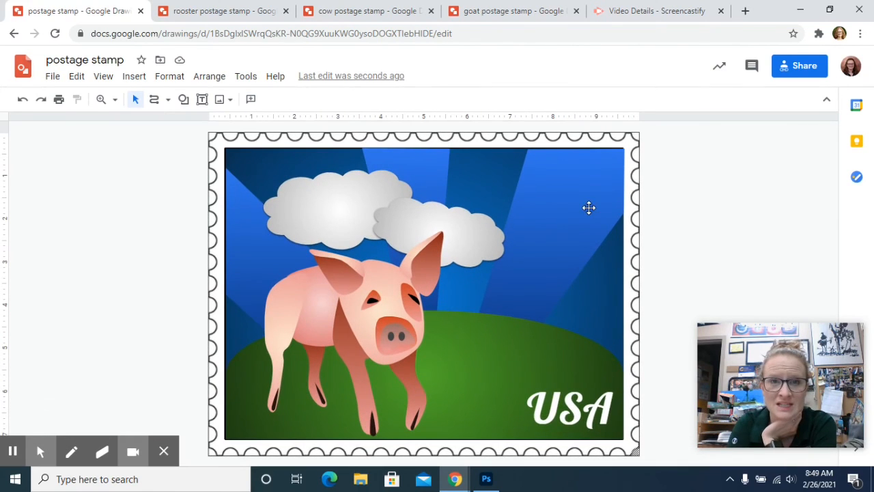
Step: Make a copy of the rooster postage stamp drawing under the suggested name and close the copy
{"action": "left_click", "coordinate": [237, 12]}
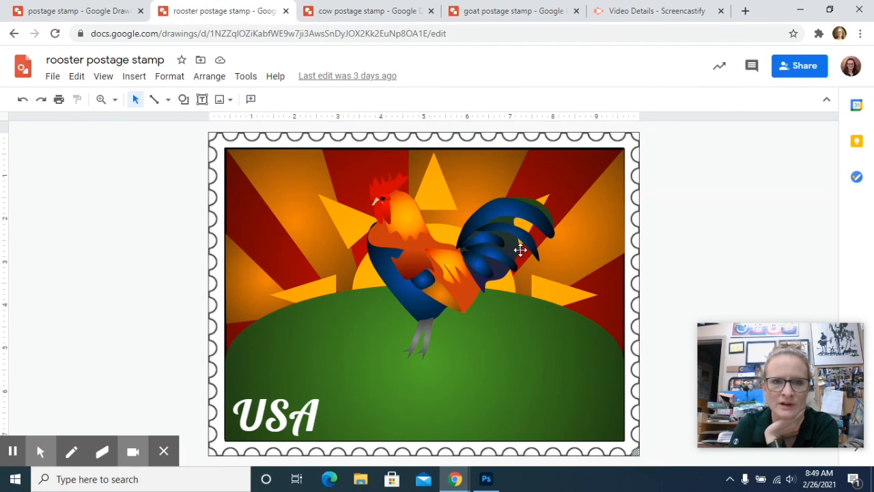
{"action": "left_click", "coordinate": [53, 77]}
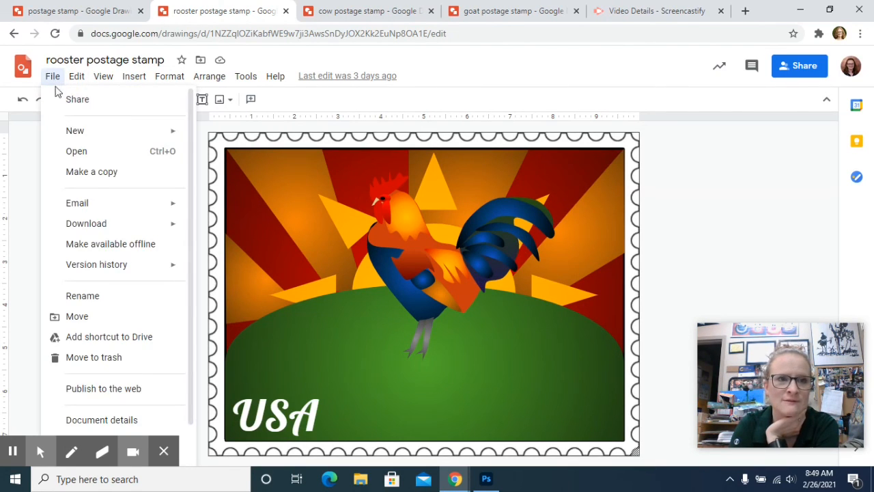
{"action": "left_click", "coordinate": [100, 176]}
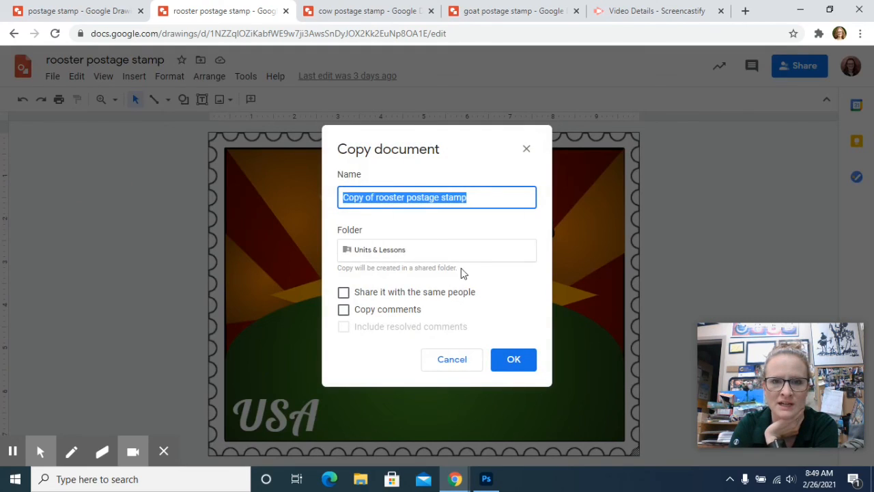
{"action": "left_click", "coordinate": [512, 359]}
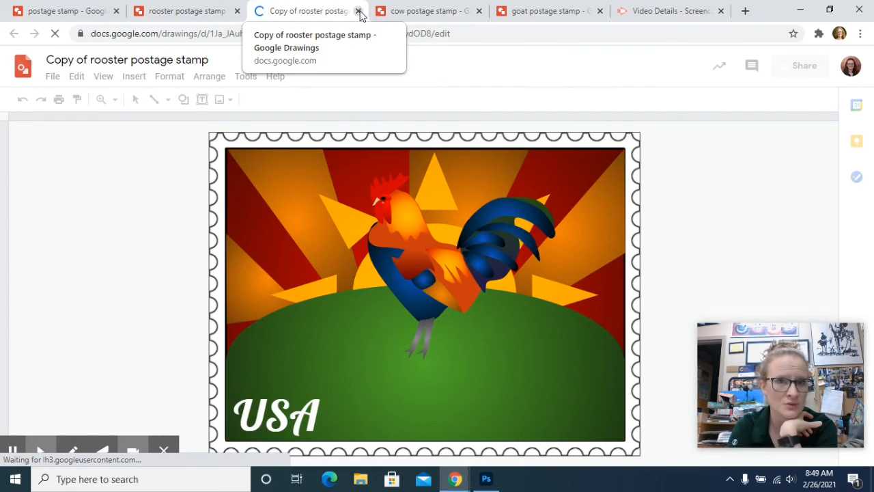
{"action": "left_click", "coordinate": [359, 12]}
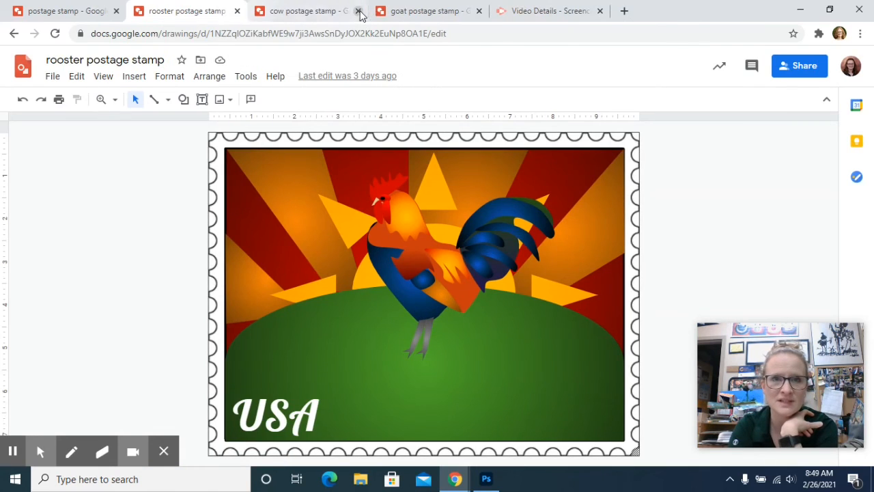
Step: View the cow and goat postage stamp drawings as further examples of the design
{"action": "left_click", "coordinate": [302, 16]}
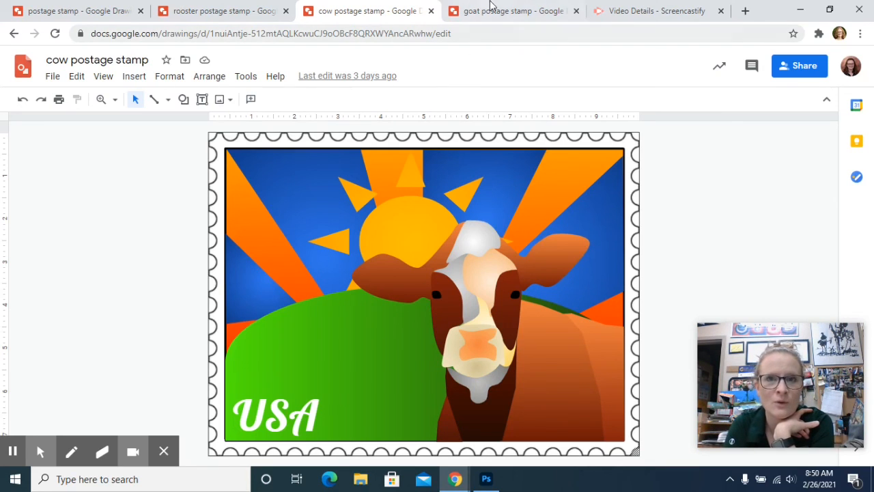
{"action": "left_click", "coordinate": [508, 12]}
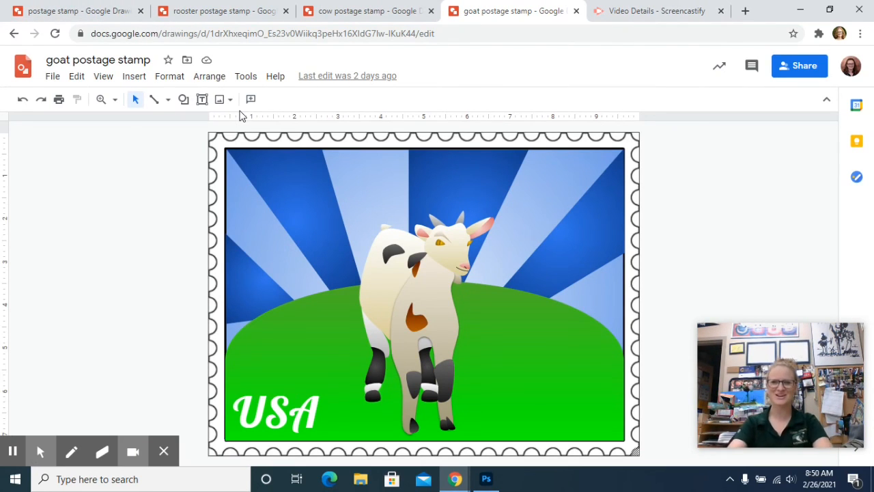
{"action": "left_click", "coordinate": [287, 178]}
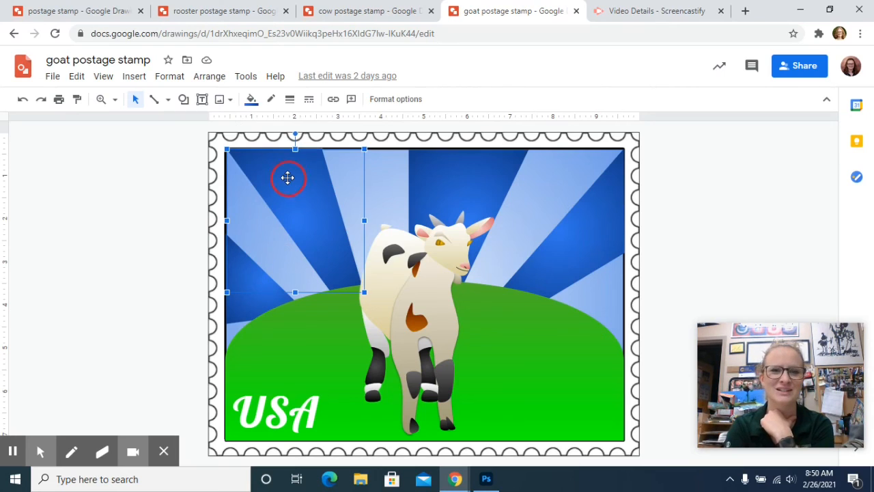